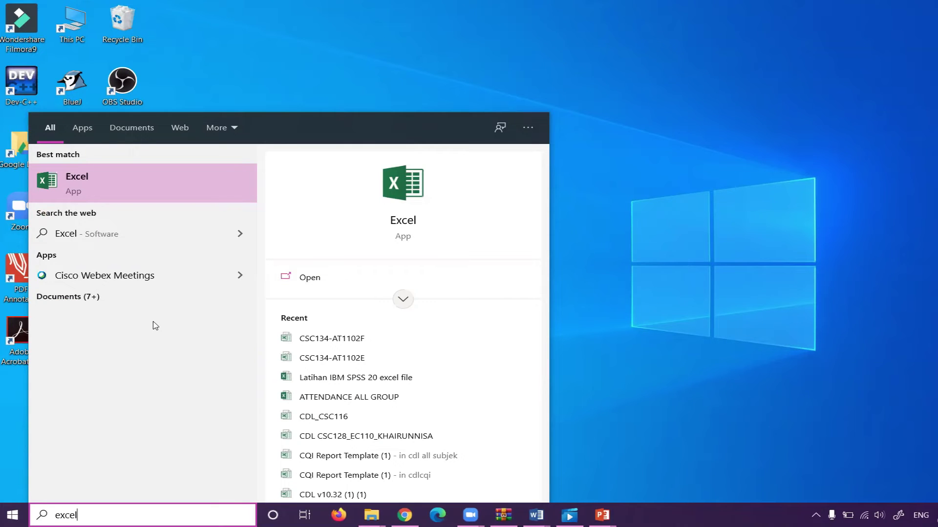
Step: Launch Excel from the Start menu's best-match search result
{"action": "left_click", "coordinate": [170, 185]}
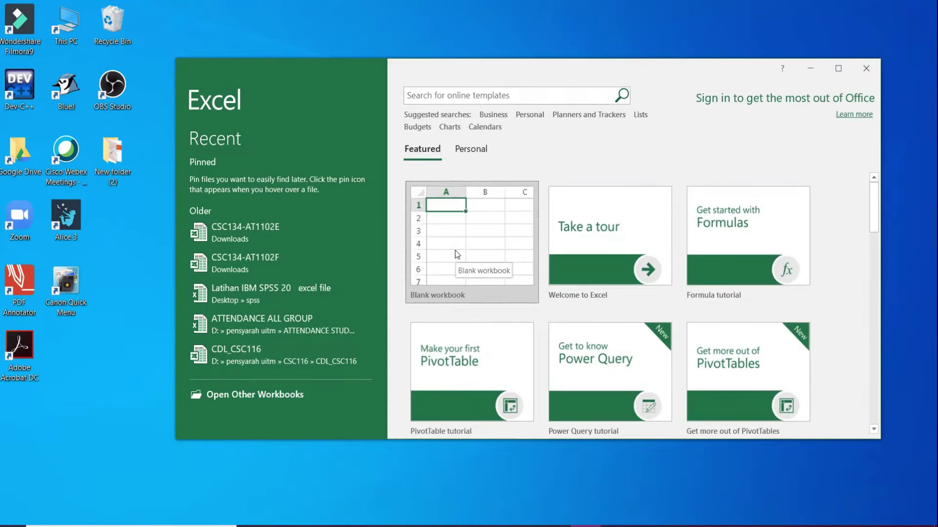
Step: Create a new blank workbook, Book1, and maximize the Excel window
{"action": "left_click", "coordinate": [497, 243]}
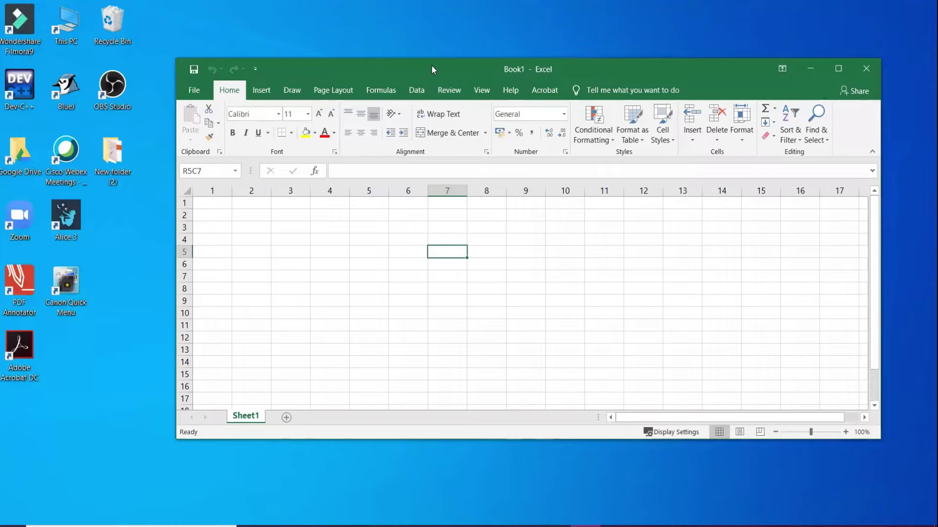
{"action": "double_click", "coordinate": [432, 65]}
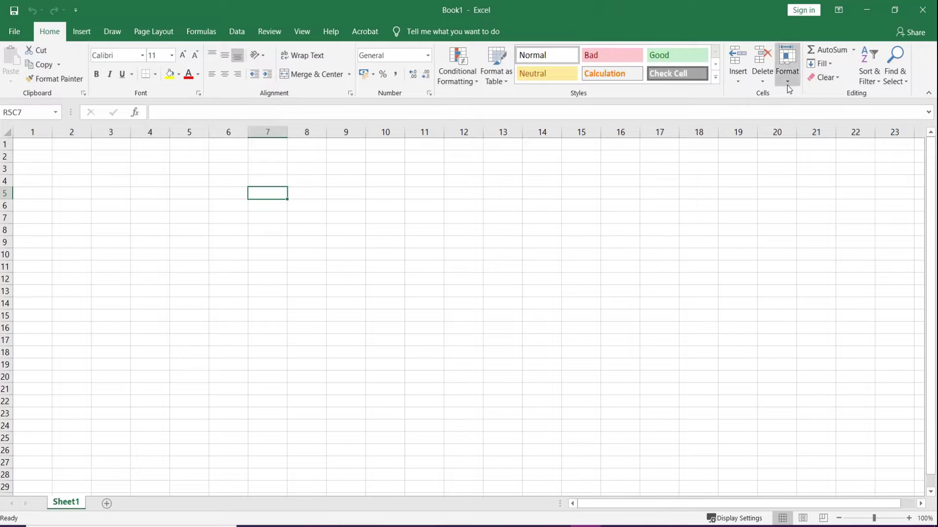
{"action": "left_click", "coordinate": [22, 31]}
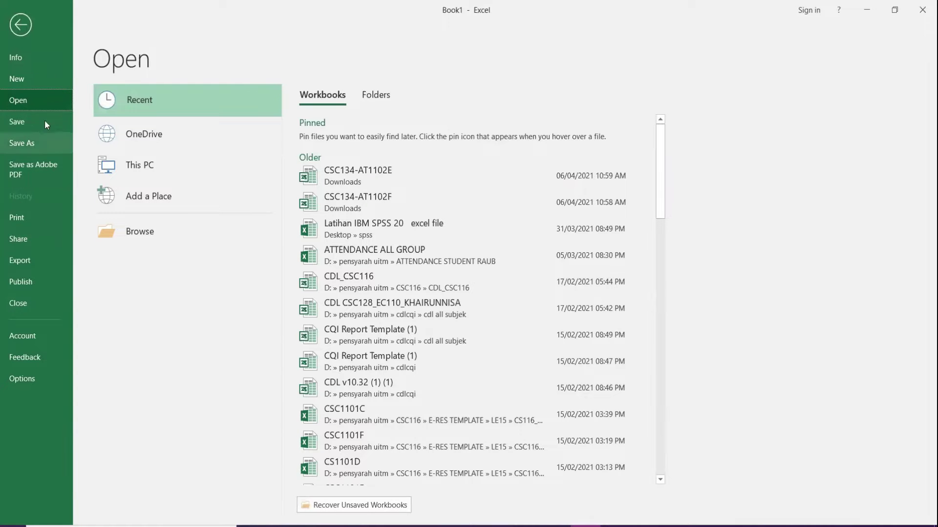
{"action": "left_click", "coordinate": [22, 24]}
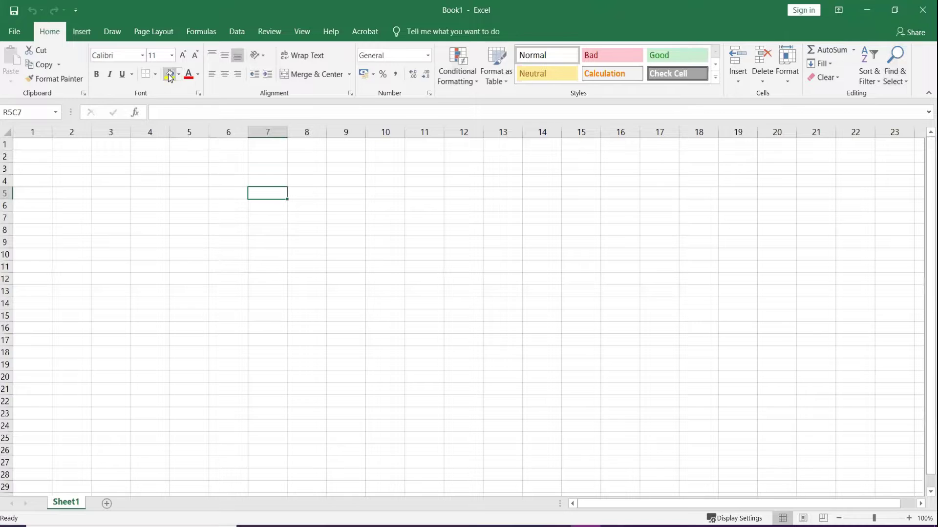
Step: Browse the font and font size lists, then the Insert, Draw and Page Layout ribbon tabs
{"action": "left_click", "coordinate": [142, 56]}
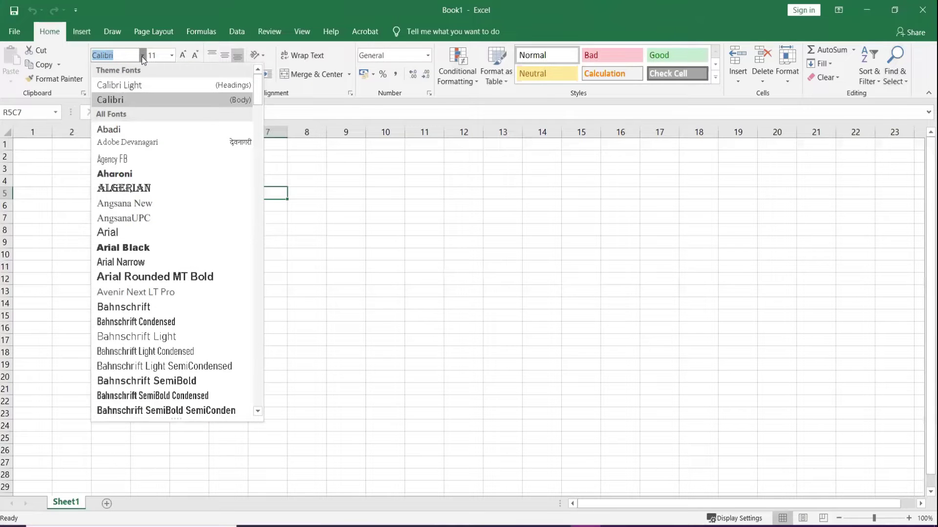
{"action": "left_click", "coordinate": [174, 52]}
{"action": "left_click", "coordinate": [174, 52]}
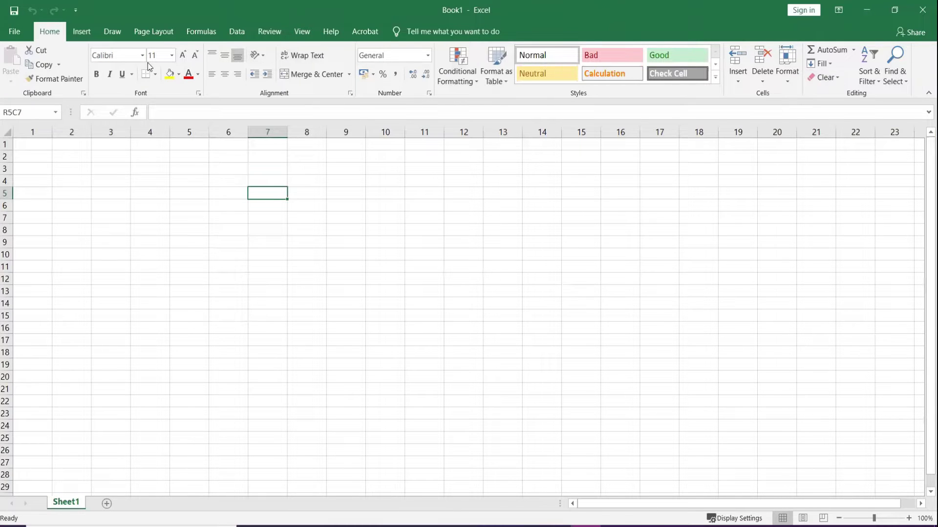
{"action": "left_click", "coordinate": [77, 31]}
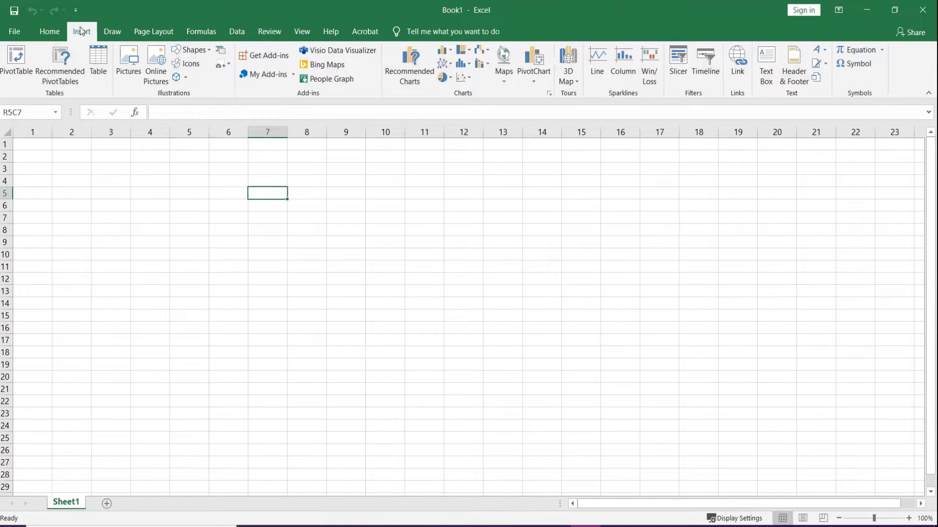
{"action": "left_click", "coordinate": [115, 30]}
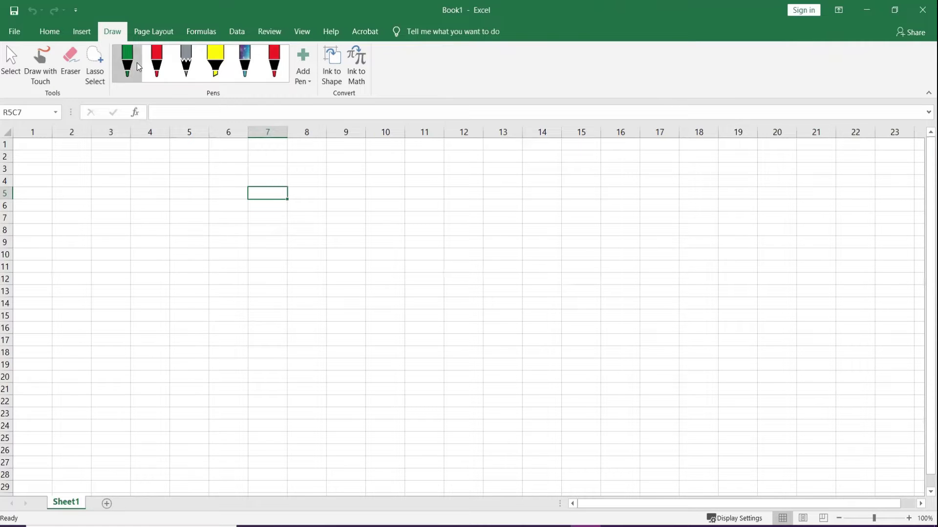
{"action": "left_click", "coordinate": [155, 32]}
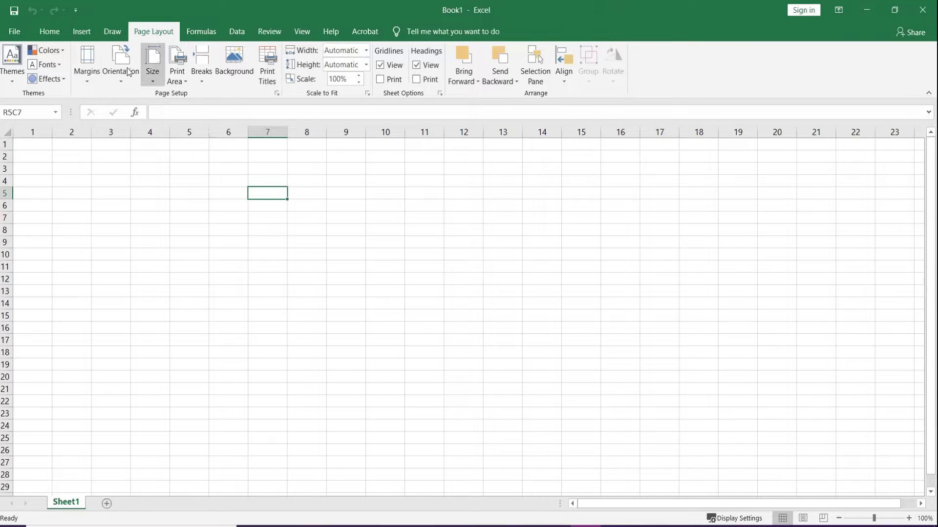
Step: Look through Margins, Orientation and the Formulas, Data, Review and View tabs, then select cell R1C1
{"action": "left_click", "coordinate": [88, 79]}
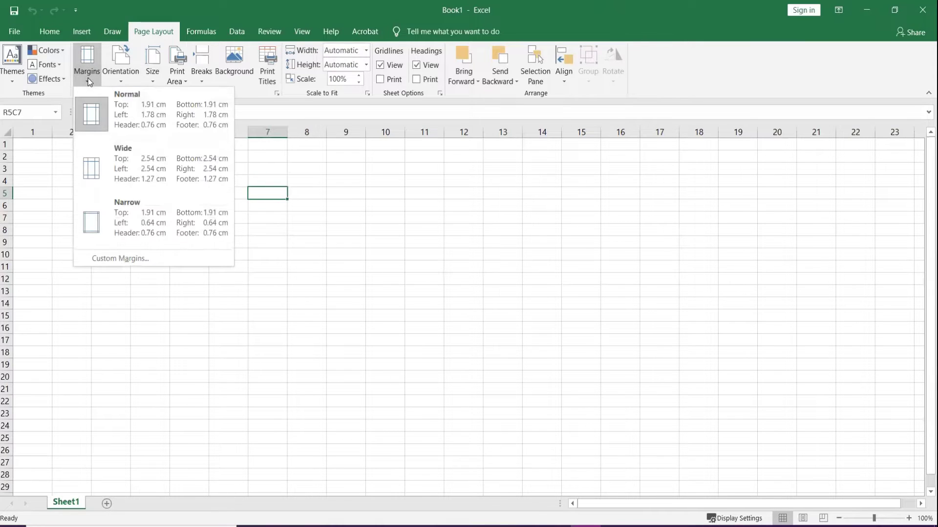
{"action": "left_click", "coordinate": [117, 83]}
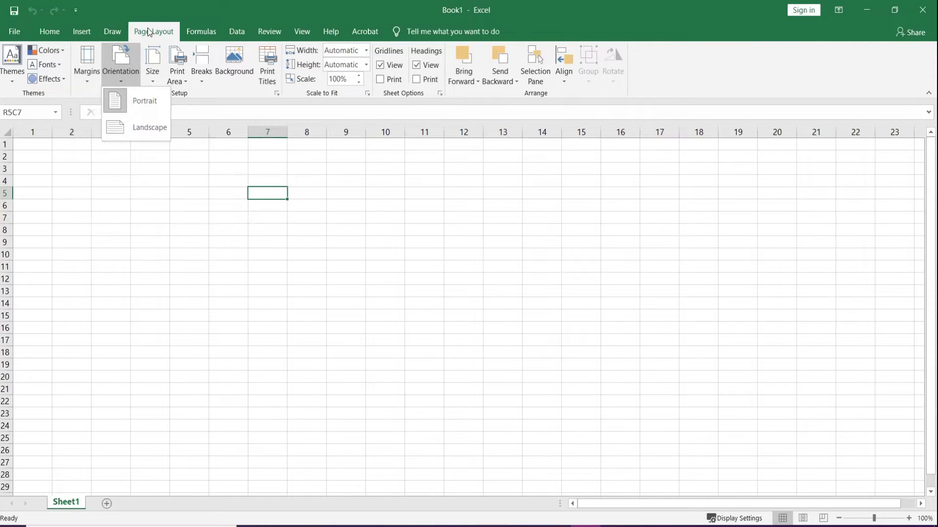
{"action": "left_click", "coordinate": [210, 30]}
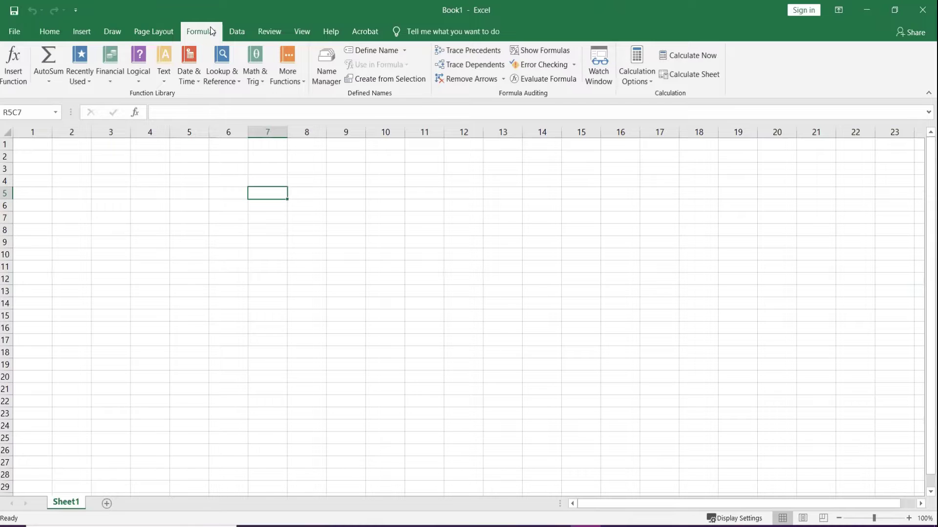
{"action": "left_click", "coordinate": [242, 32]}
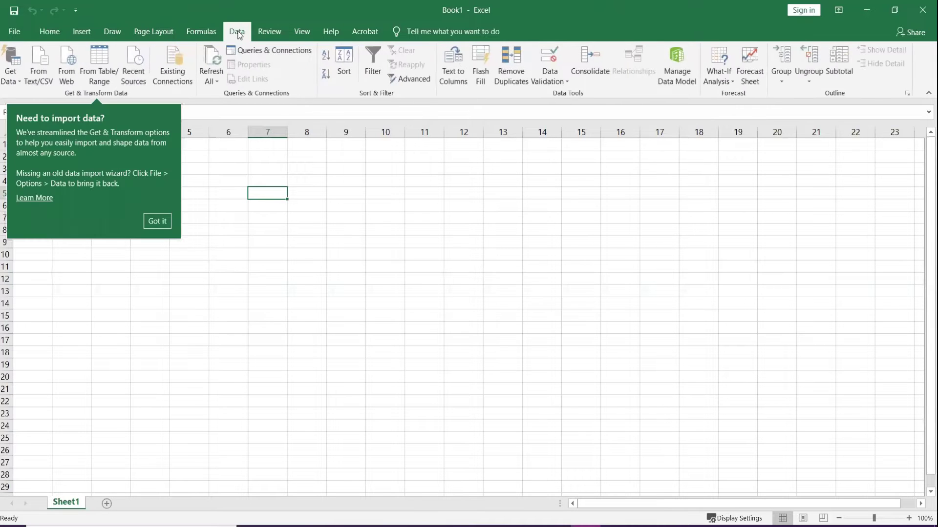
{"action": "left_click", "coordinate": [270, 32]}
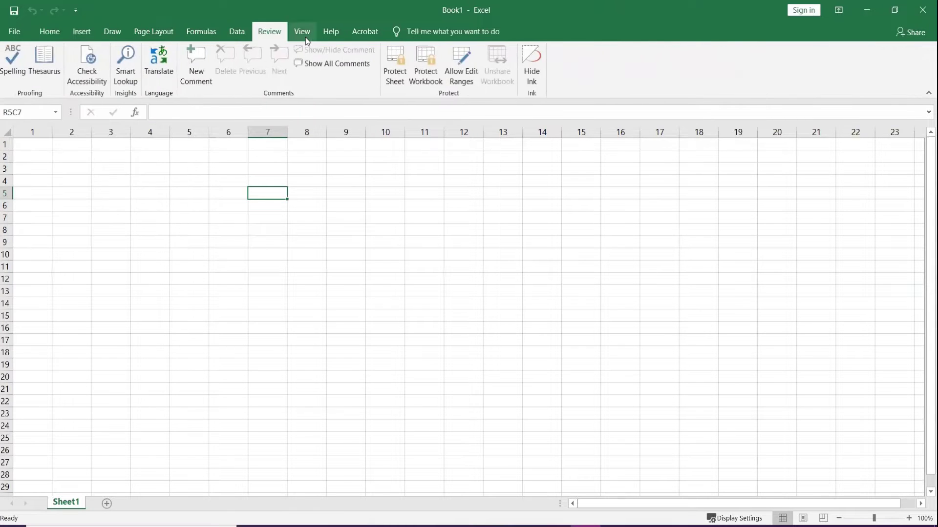
{"action": "left_click", "coordinate": [302, 32]}
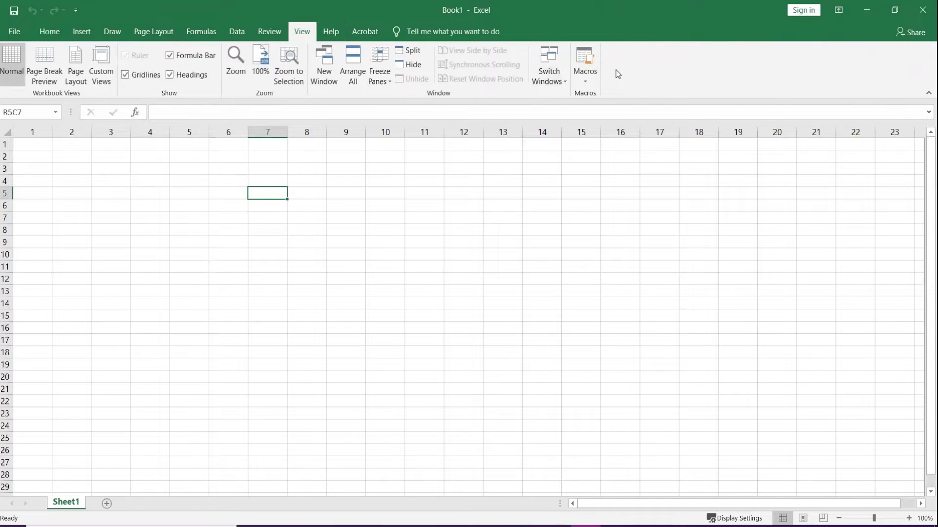
{"action": "left_click", "coordinate": [26, 145]}
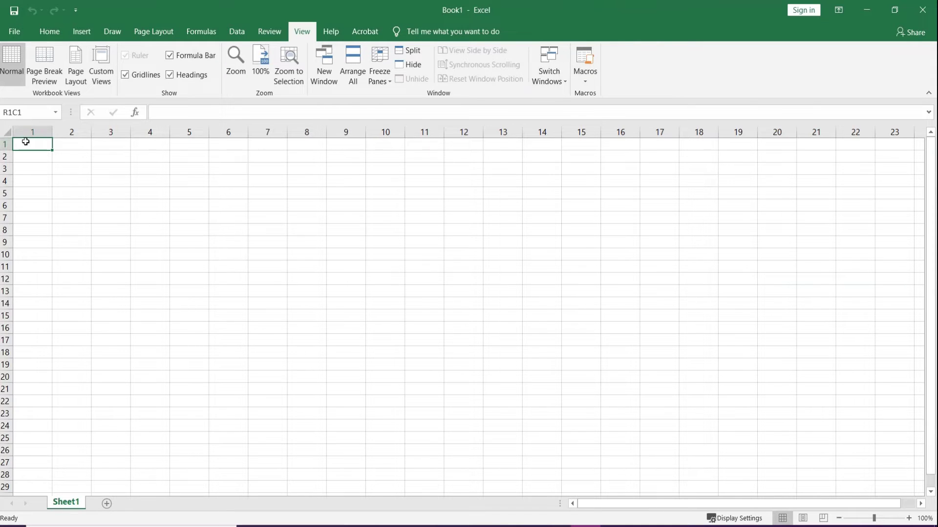
Step: Return to the Home tab, then open the Excel Options dialog from the File menu
{"action": "left_click", "coordinate": [49, 31]}
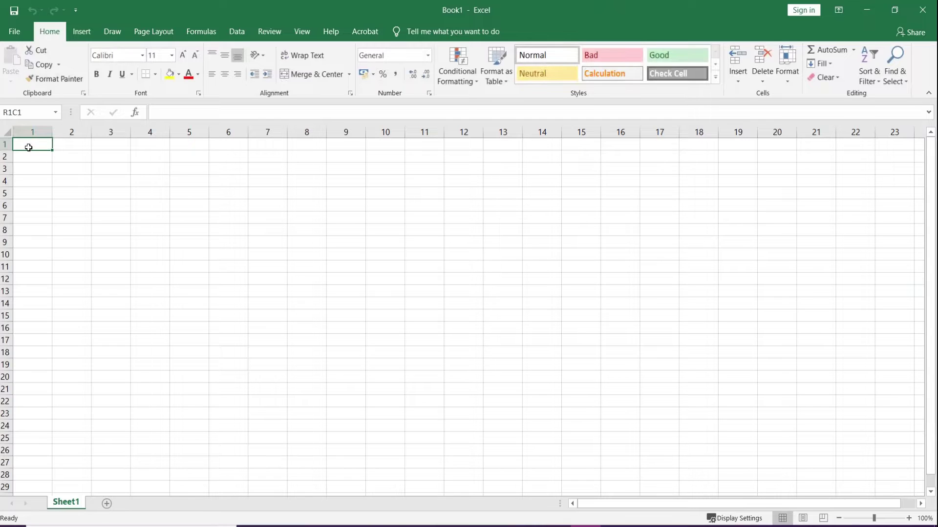
{"action": "left_click_drag", "start_coordinate": [58, 144], "coordinate": [32, 148]}
{"action": "left_click", "coordinate": [22, 34]}
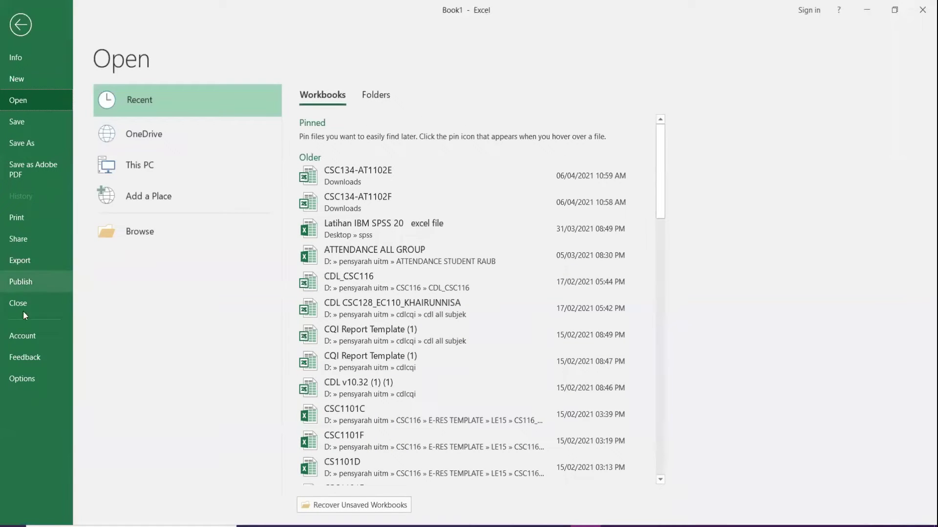
{"action": "left_click", "coordinate": [25, 379]}
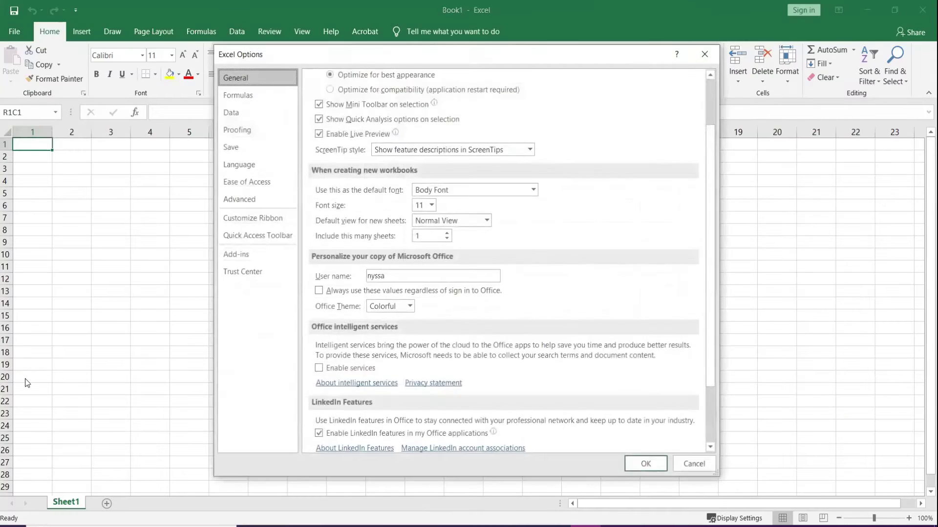
Step: Turn off R1C1 reference style in the Formulas options so columns use letters
{"action": "left_click", "coordinate": [243, 100]}
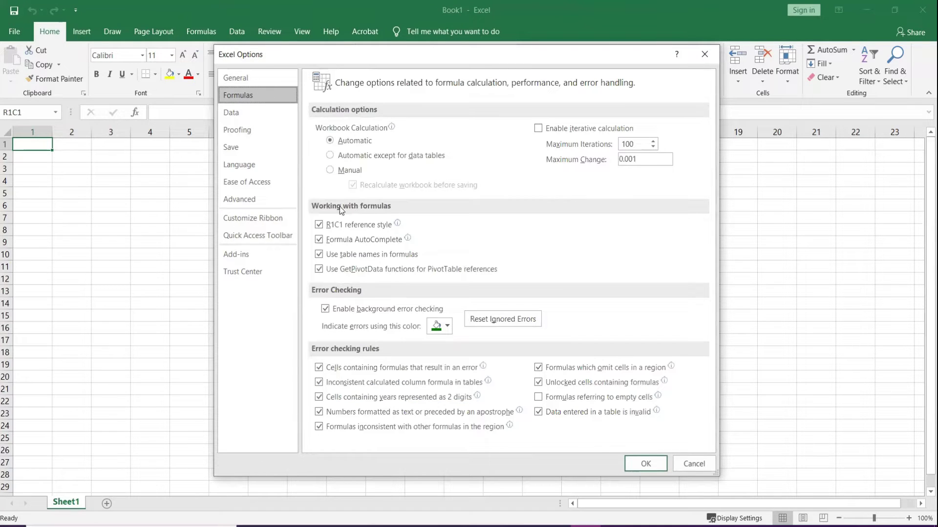
{"action": "mouse_move", "coordinate": [371, 229]}
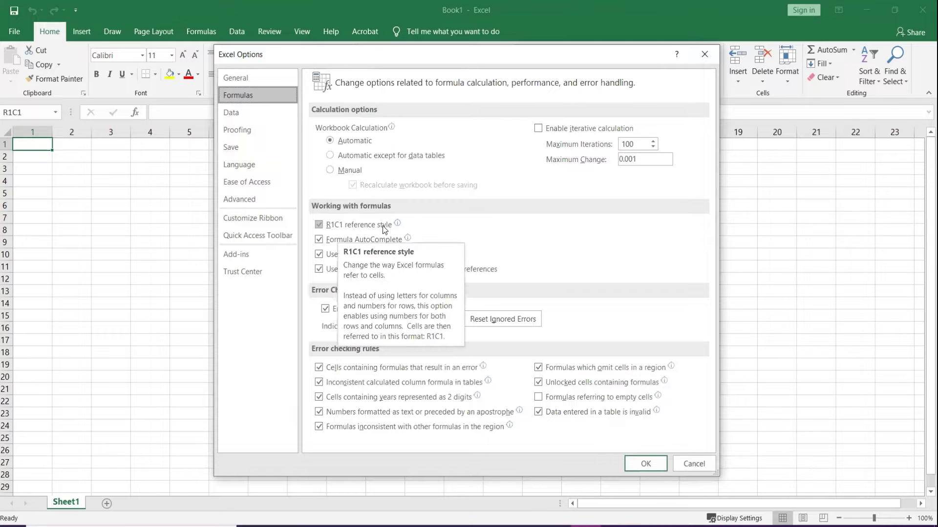
{"action": "left_click", "coordinate": [321, 226]}
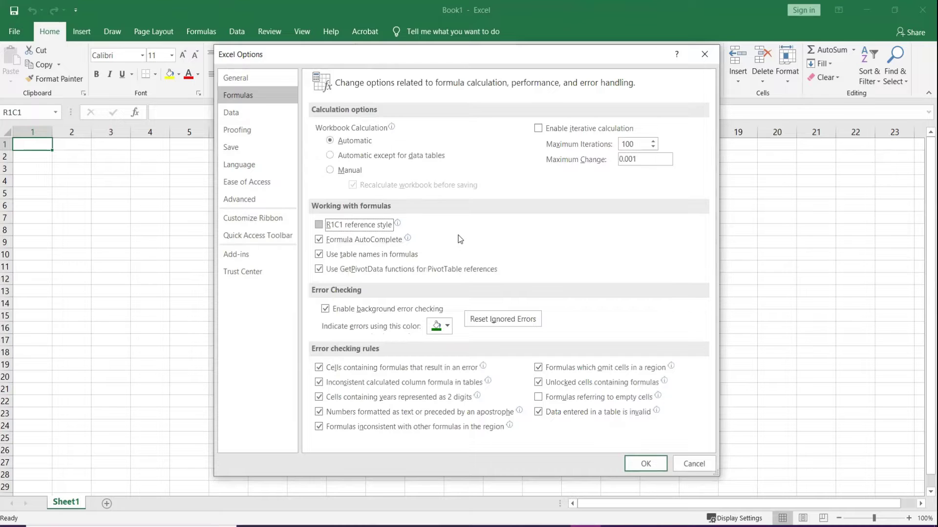
{"action": "left_click", "coordinate": [646, 464]}
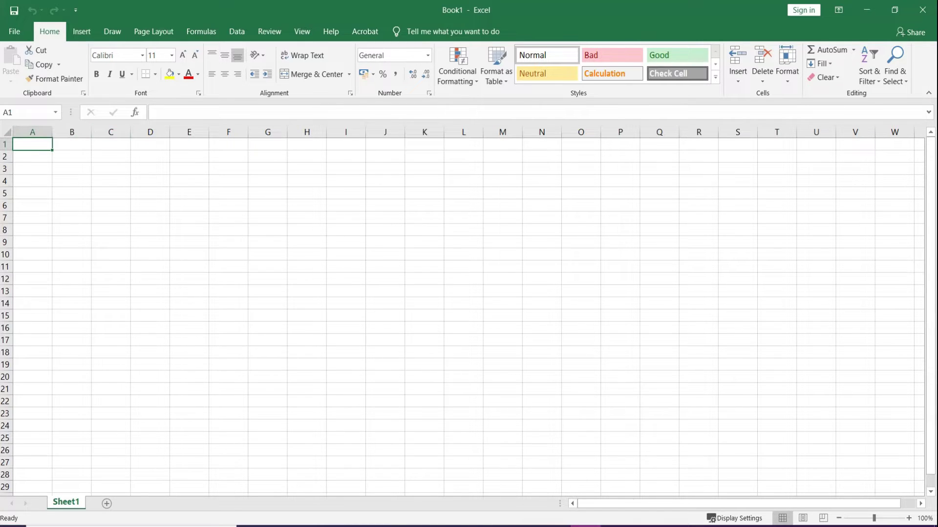
Step: Bring Word's Document1 to the front and maximize it to view the sales table
{"action": "mouse_move", "coordinate": [556, 526]}
{"action": "left_click", "coordinate": [494, 526]}
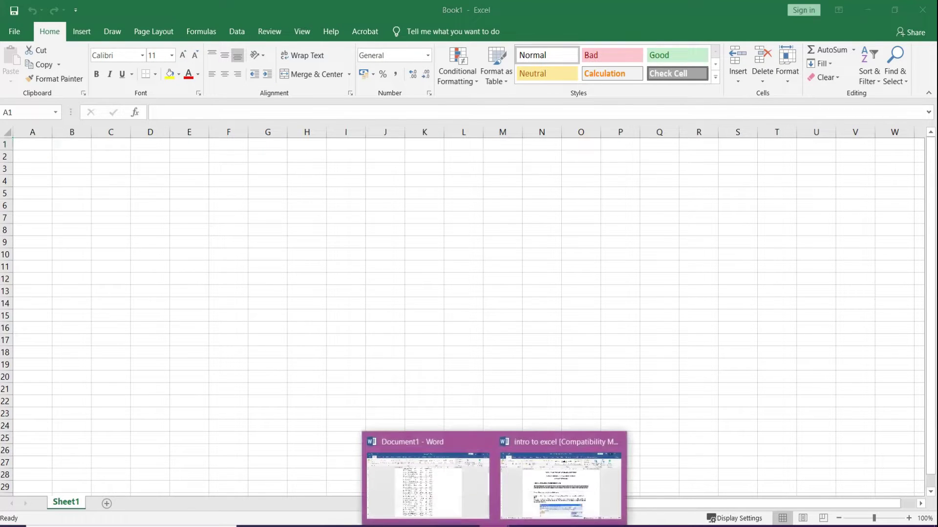
{"action": "left_click", "coordinate": [450, 489]}
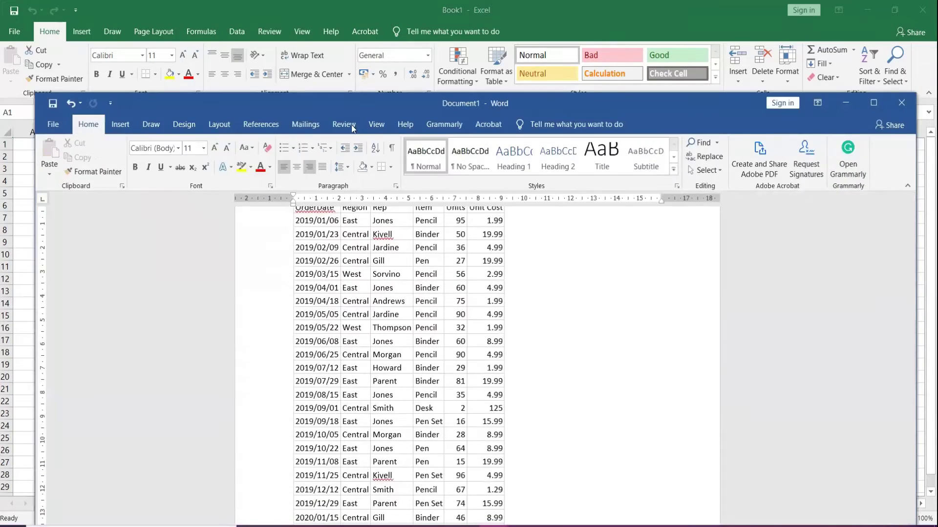
{"action": "double_click", "coordinate": [365, 102]}
{"action": "scroll", "coordinate": [434, 295], "scroll_direction": "up", "scroll_amount": 3}
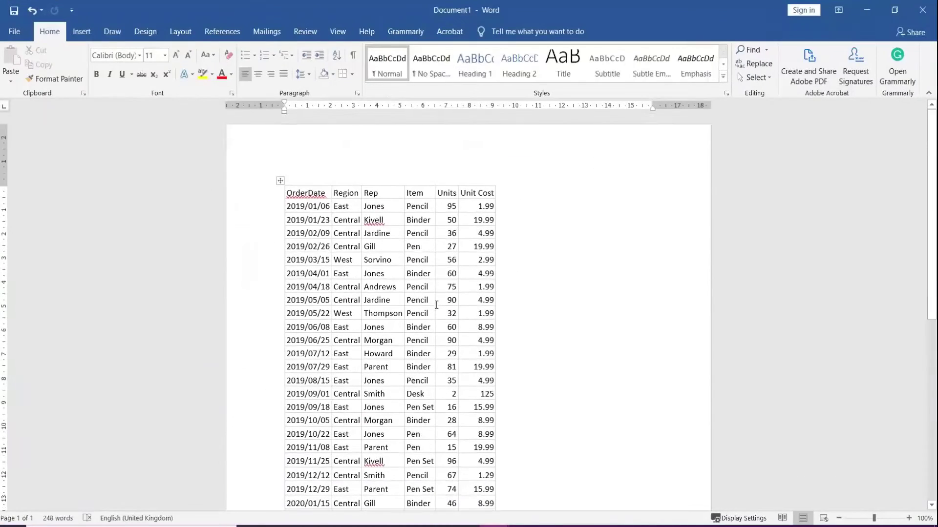
{"action": "scroll", "coordinate": [364, 235], "scroll_direction": "down", "scroll_amount": 10}
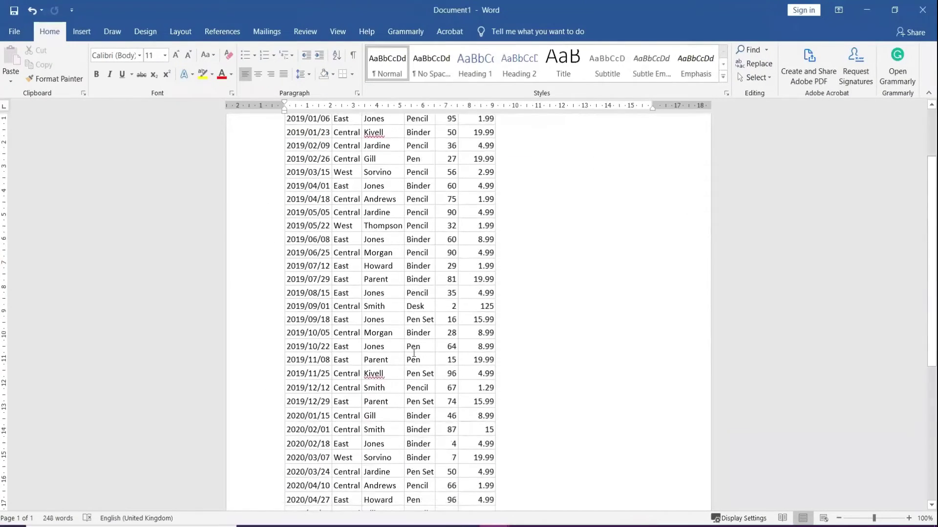
{"action": "scroll", "coordinate": [415, 373], "scroll_direction": "up", "scroll_amount": 7}
{"action": "scroll", "coordinate": [414, 373], "scroll_direction": "up", "scroll_amount": 4}
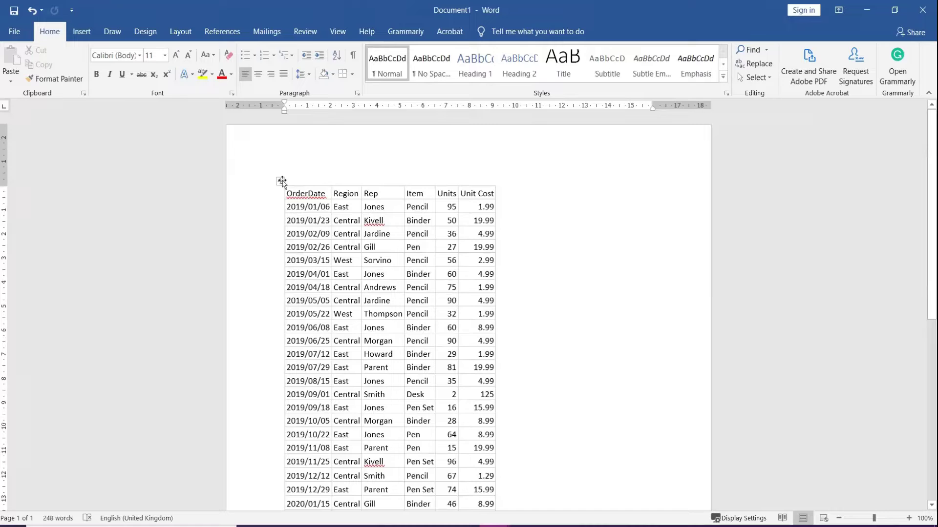
Step: Select and copy the whole OrderDate–Unit Cost table, then return to the Excel workbook
{"action": "left_click", "coordinate": [287, 193]}
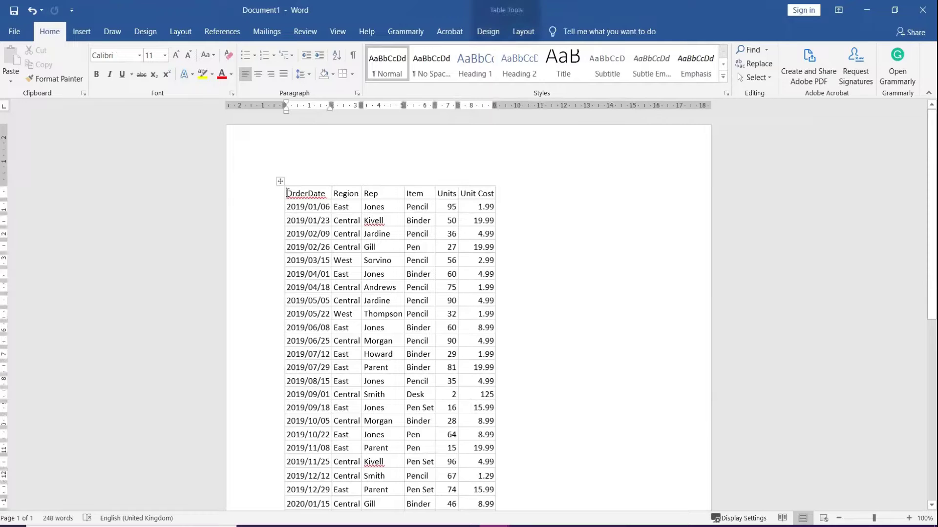
{"action": "key", "text": "ctrl+a"}
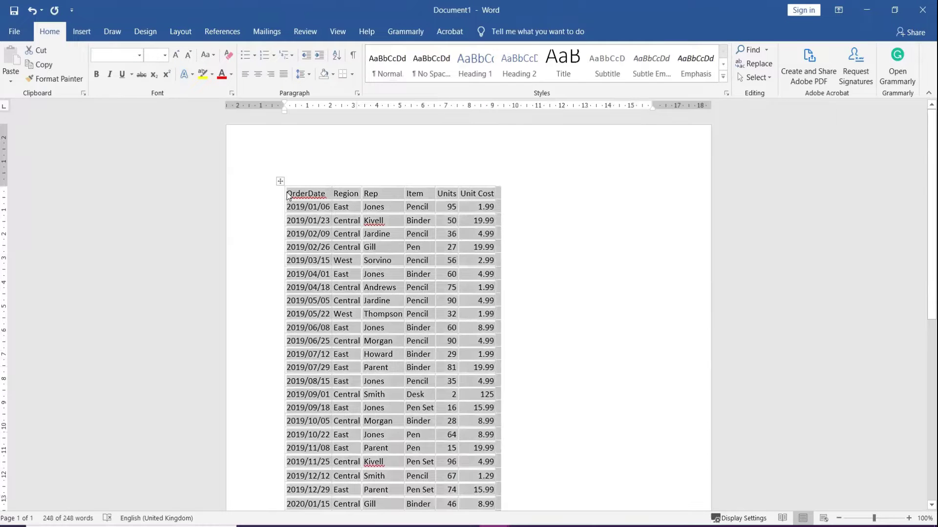
{"action": "left_click", "coordinate": [540, 262]}
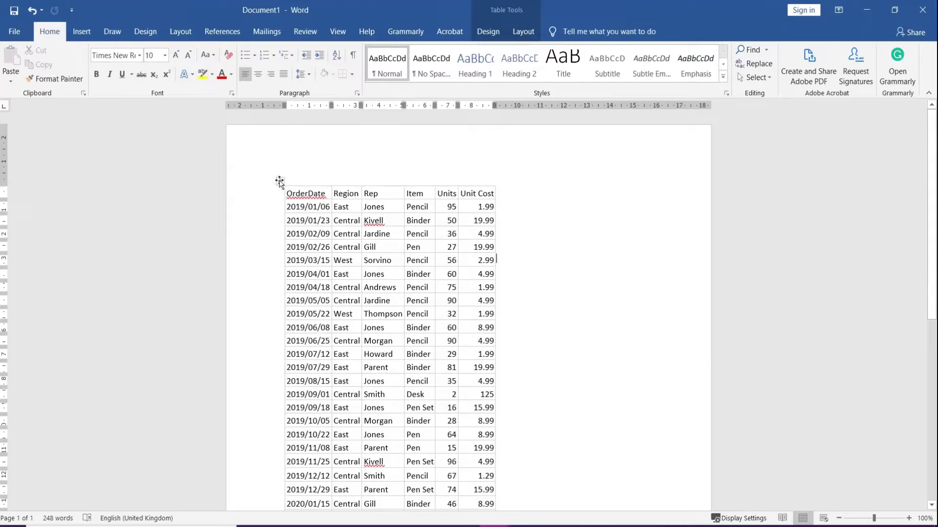
{"action": "left_click", "coordinate": [279, 182]}
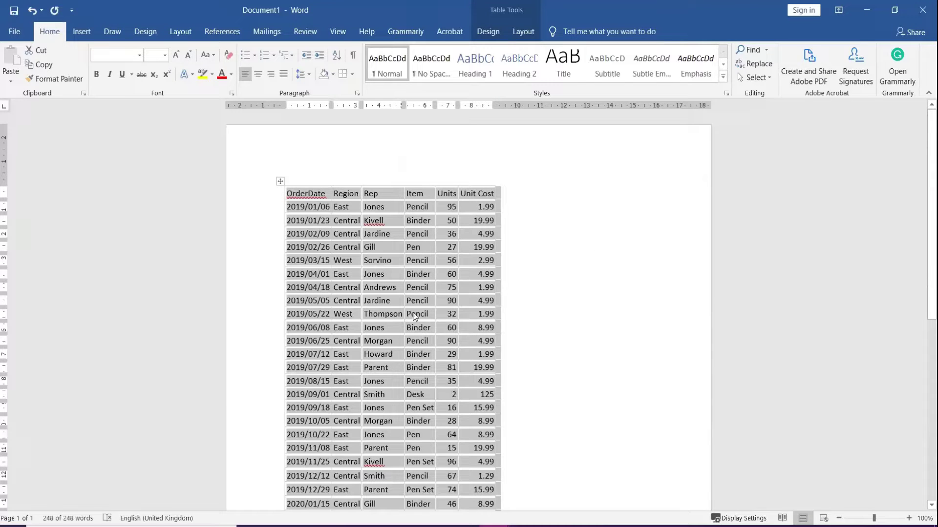
{"action": "right_click", "coordinate": [398, 260]}
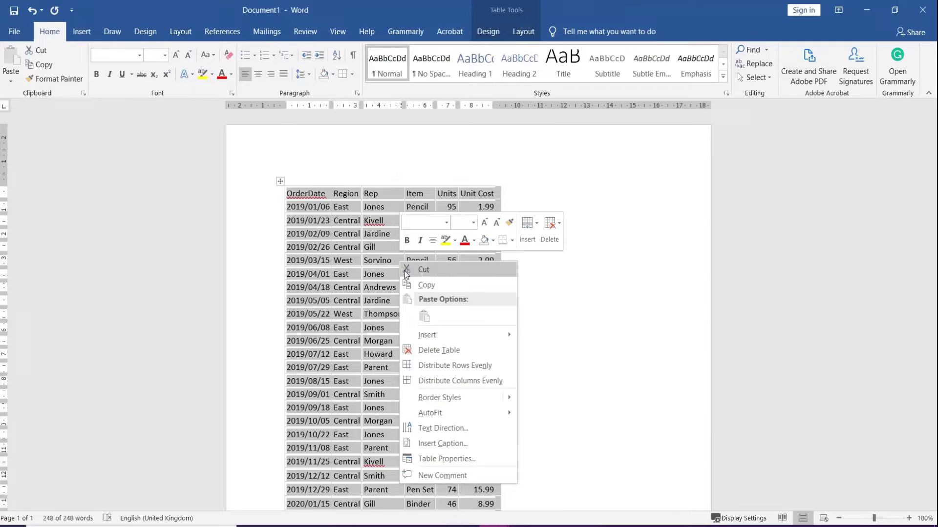
{"action": "left_click", "coordinate": [426, 285]}
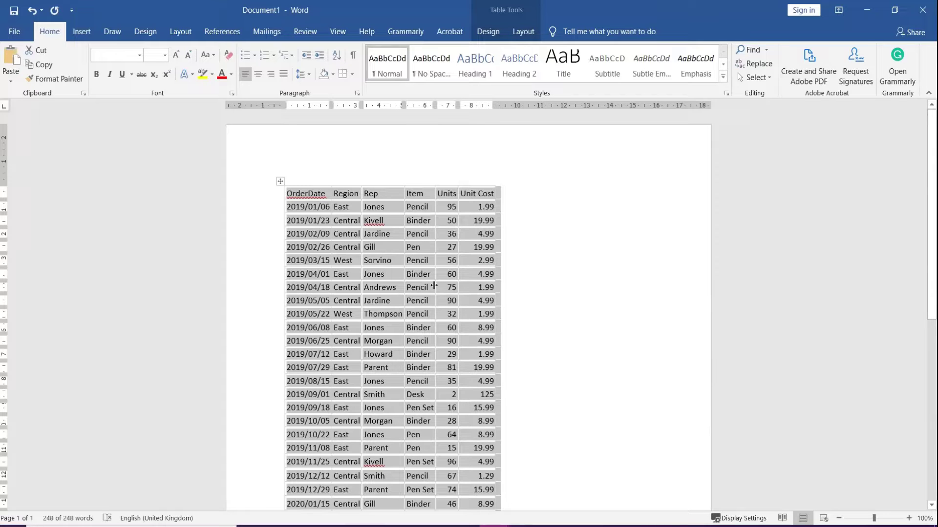
{"action": "mouse_move", "coordinate": [586, 525]}
{"action": "left_click", "coordinate": [586, 479]}
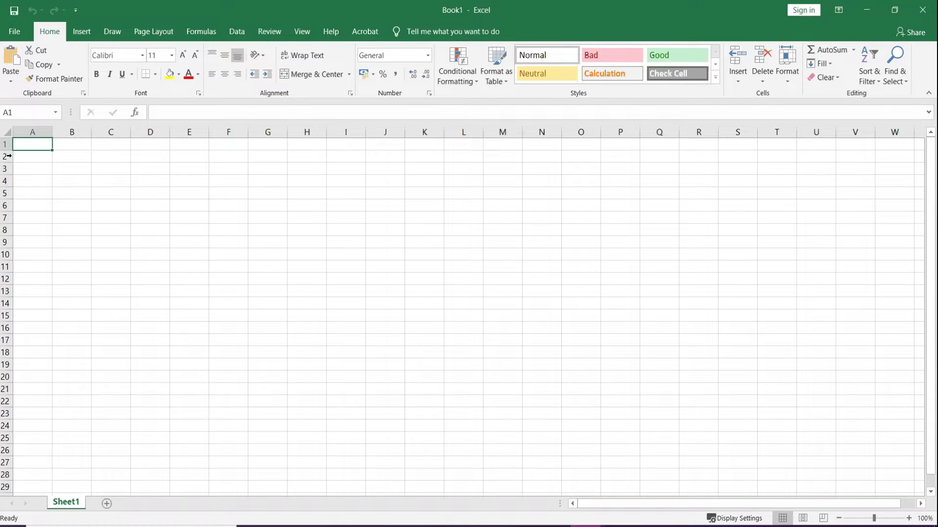
Step: Paste the Word table at cell A1 using Match Destination Formatting
{"action": "right_click", "coordinate": [29, 147]}
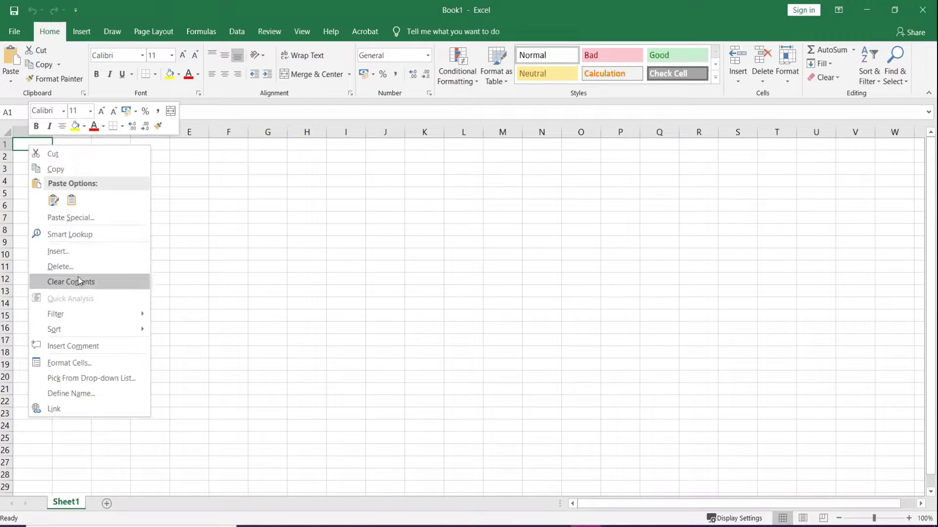
{"action": "left_click", "coordinate": [73, 201]}
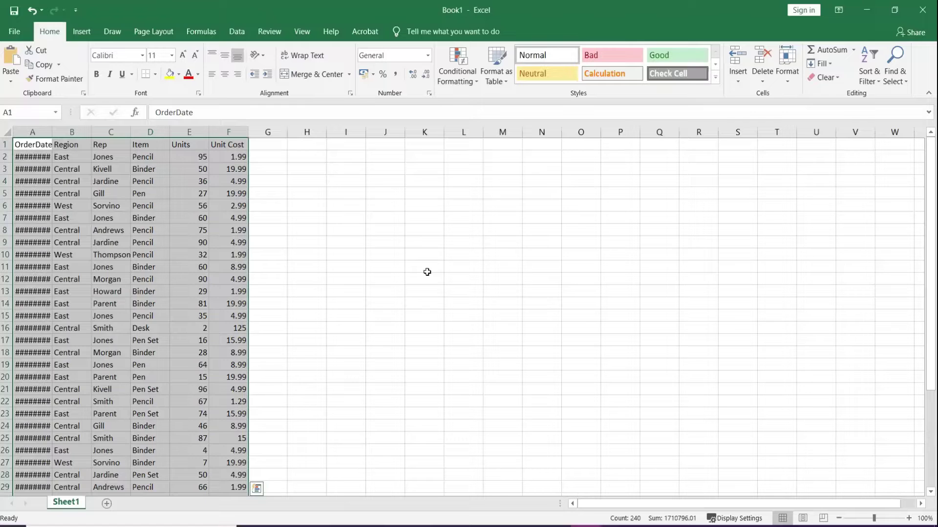
{"action": "scroll", "coordinate": [427, 272], "scroll_direction": "down", "scroll_amount": 7}
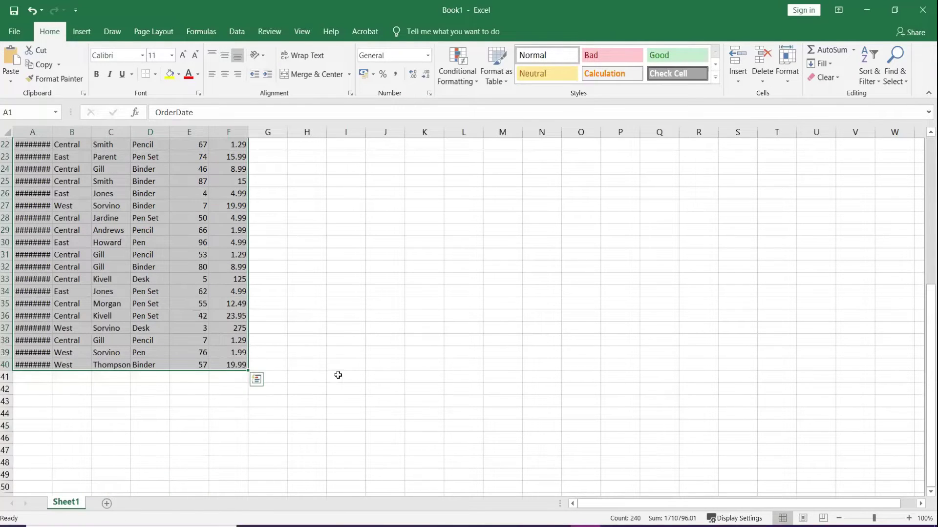
{"action": "scroll", "coordinate": [350, 376], "scroll_direction": "up", "scroll_amount": 7}
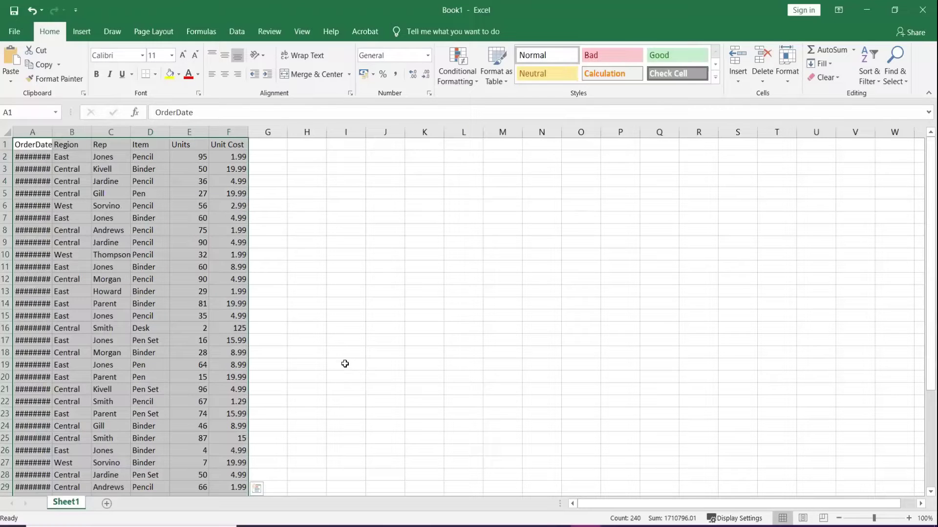
{"action": "left_click", "coordinate": [345, 364]}
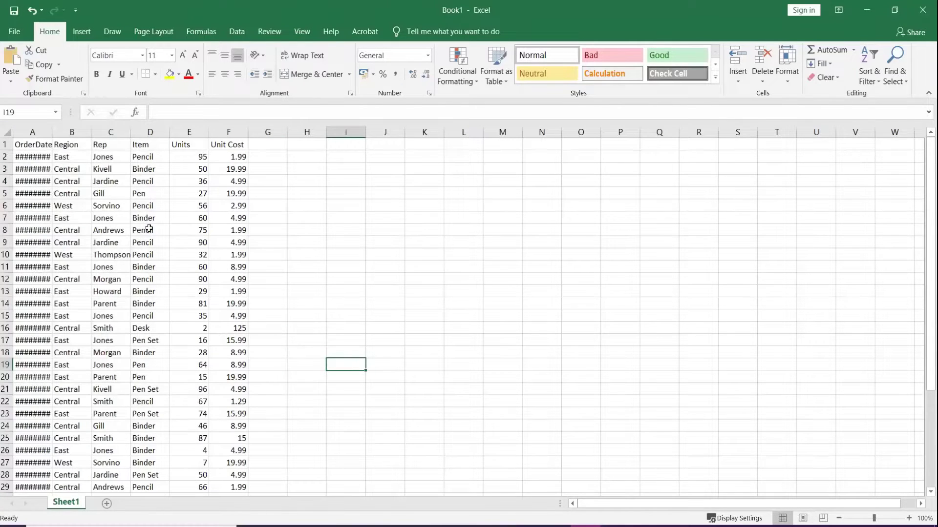
Step: Select from A1 to the end to confirm the pasted data spans A1:F40
{"action": "left_click", "coordinate": [33, 145]}
{"action": "key", "text": "ctrl+shift+End"}
{"action": "scroll", "coordinate": [92, 338], "scroll_direction": "up", "scroll_amount": 4}
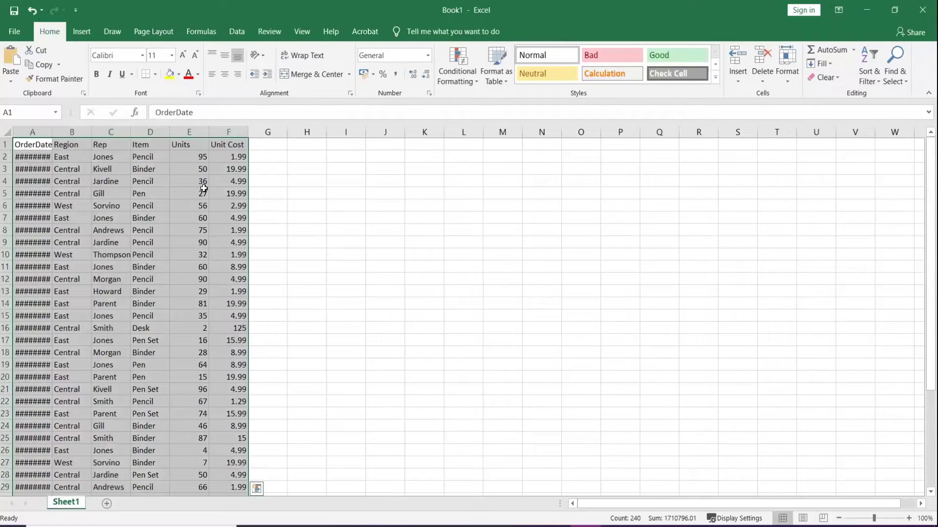
{"action": "left_click", "coordinate": [389, 256]}
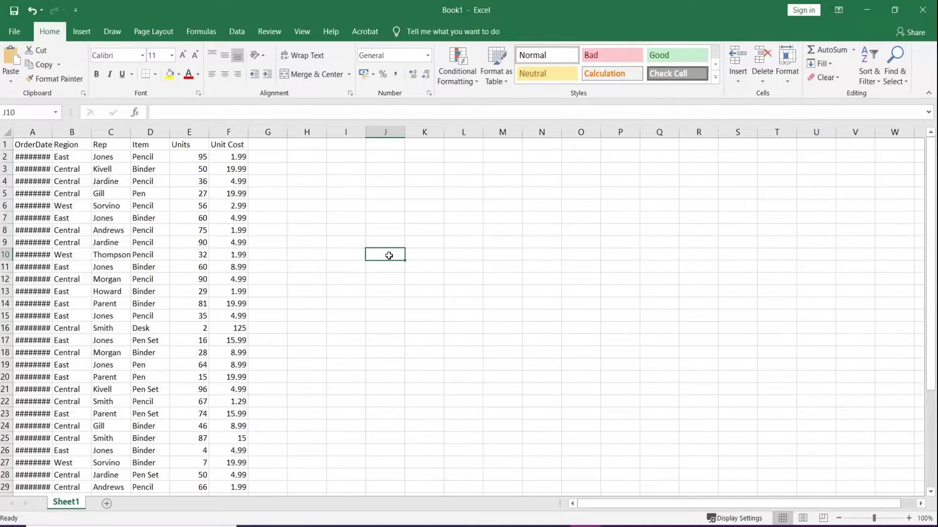
{"action": "key", "text": "Down"}
{"action": "key", "text": "Down"}
{"action": "key", "text": "Down"}
{"action": "key", "text": "Down"}
{"action": "key", "text": "Down"}
{"action": "key", "text": "Down"}
{"action": "key", "text": "Down"}
{"action": "key", "text": "Down"}
{"action": "key", "text": "Down"}
{"action": "key", "text": "Down"}
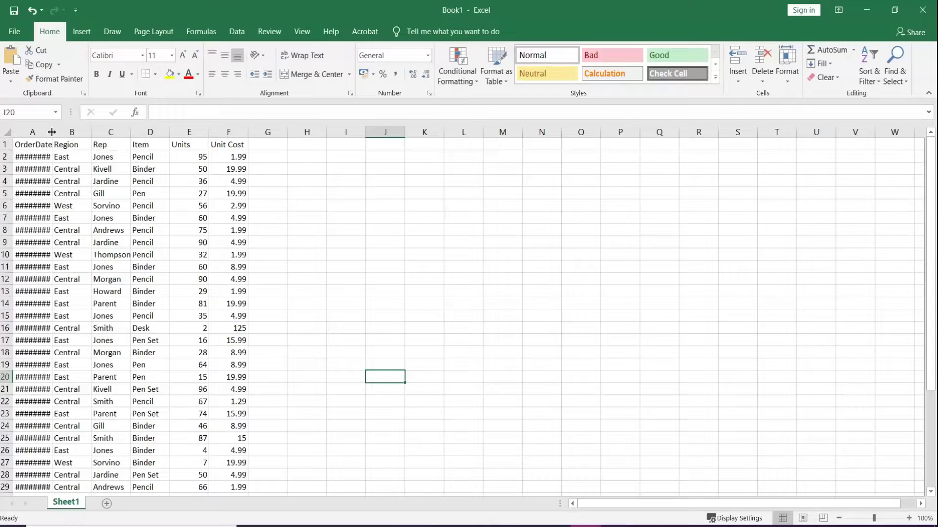
{"action": "double_click", "coordinate": [52, 132]}
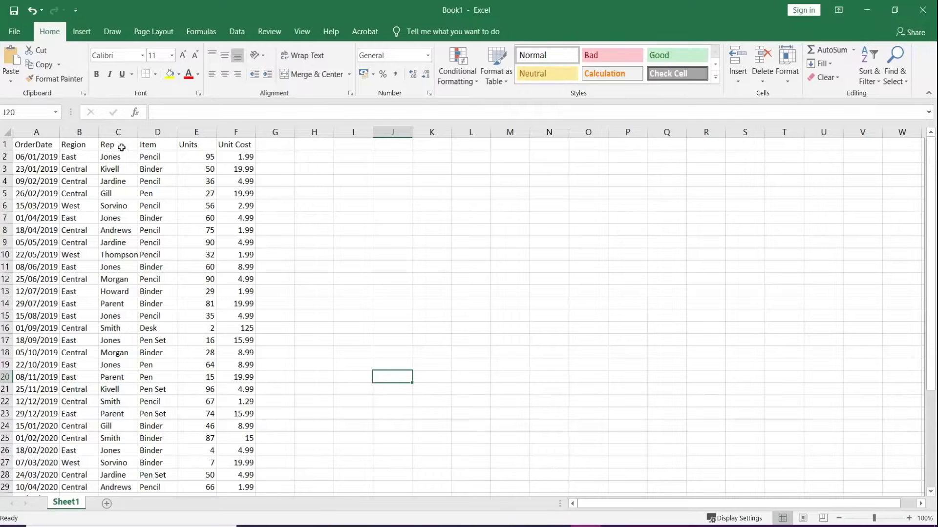
{"action": "key", "text": "ctrl+z"}
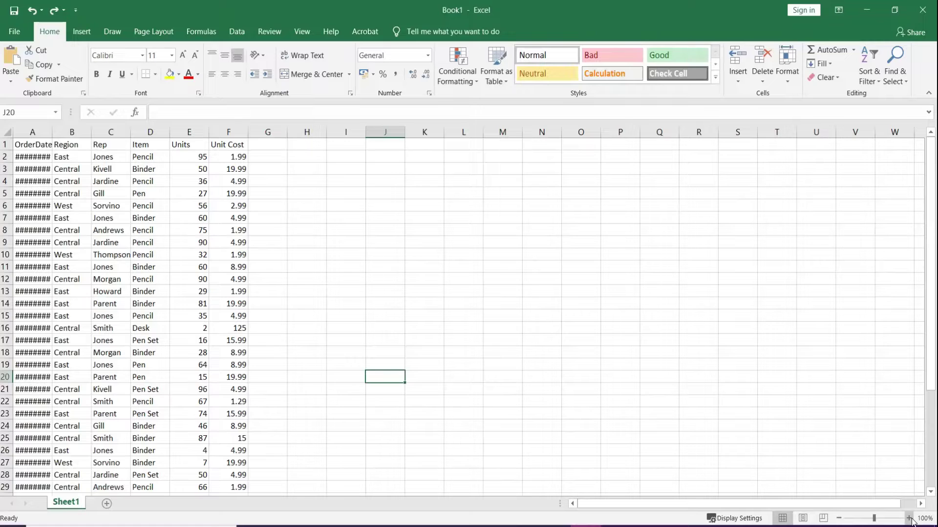
Step: Zoom the sheet in to 130% and select the entire worksheet
{"action": "left_click", "coordinate": [909, 518]}
{"action": "left_click", "coordinate": [909, 519]}
{"action": "left_click", "coordinate": [909, 519]}
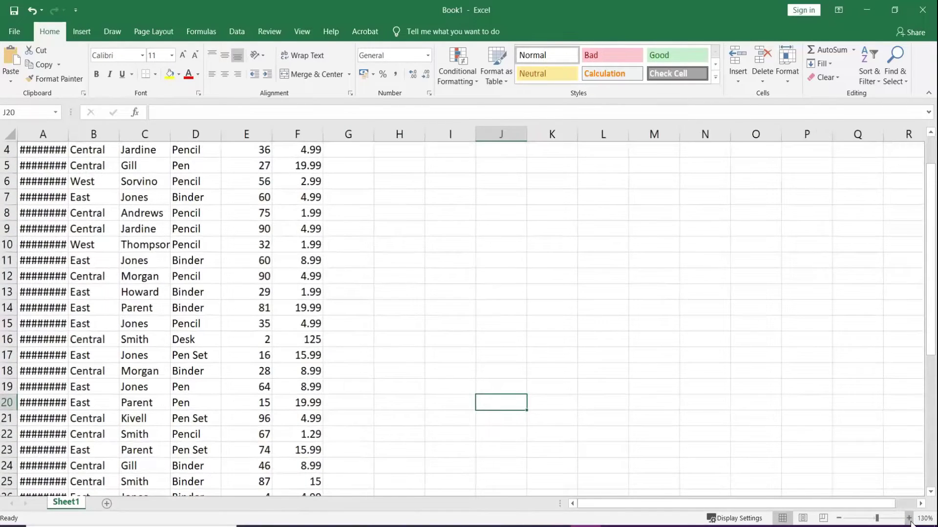
{"action": "scroll", "coordinate": [382, 405], "scroll_direction": "up", "scroll_amount": 1}
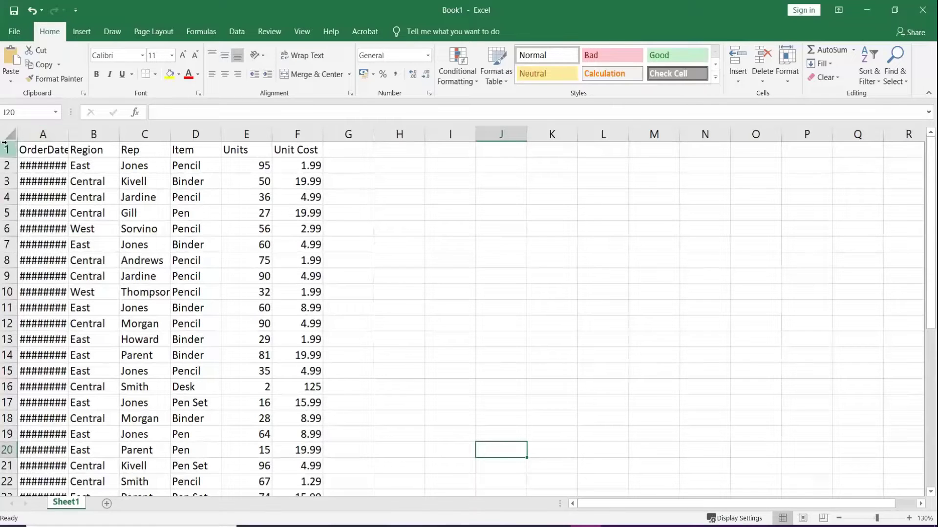
{"action": "left_click", "coordinate": [11, 134]}
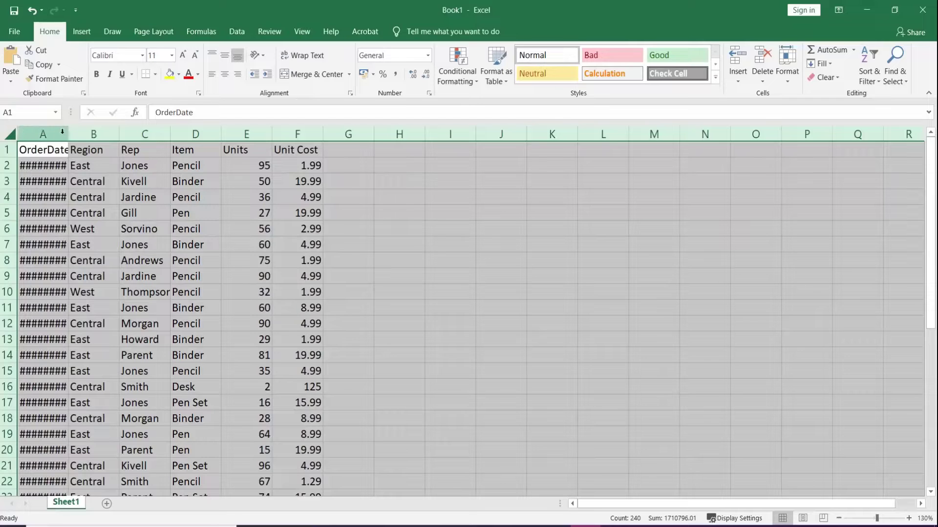
Step: Widen all columns to 12.56 (120 pixels) so dates like 06/01/2019 display fully
{"action": "left_click_drag", "start_coordinate": [68, 134], "coordinate": [69, 133]}
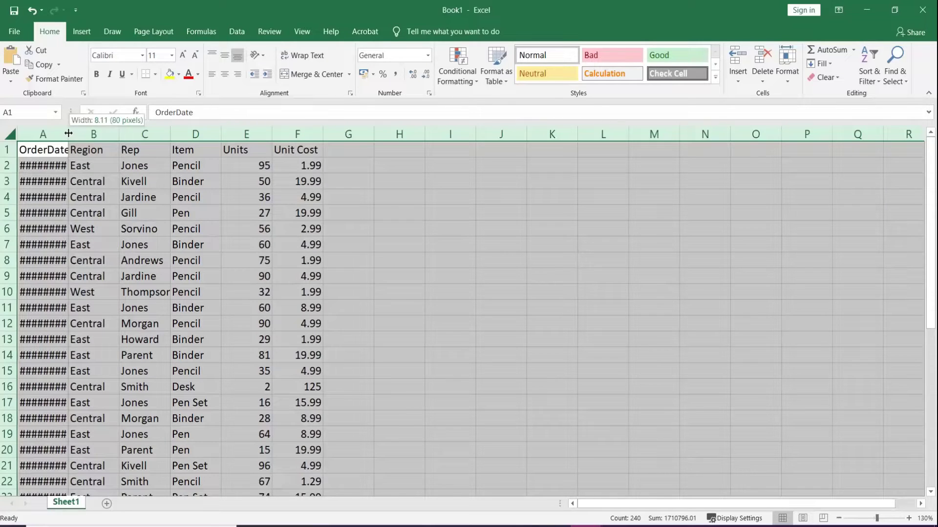
{"action": "left_click_drag", "start_coordinate": [68, 133], "coordinate": [98, 134]}
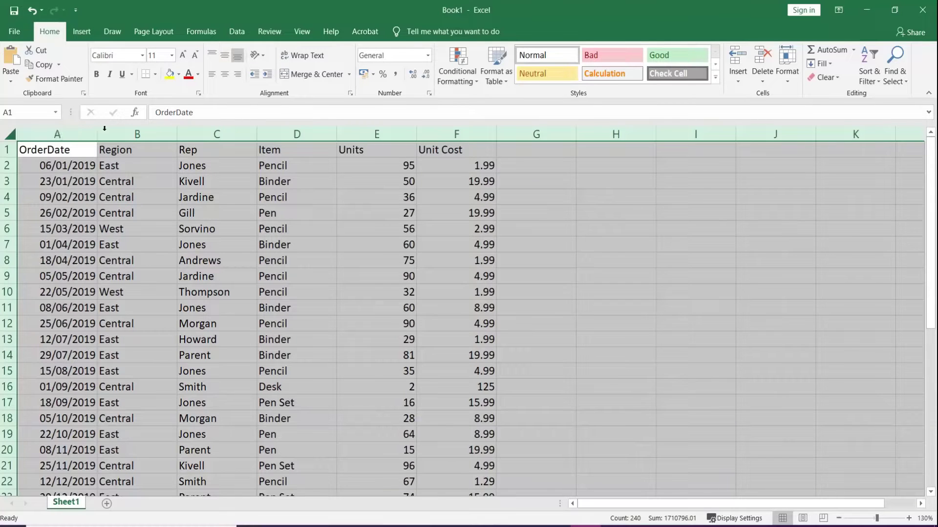
{"action": "left_click", "coordinate": [681, 228]}
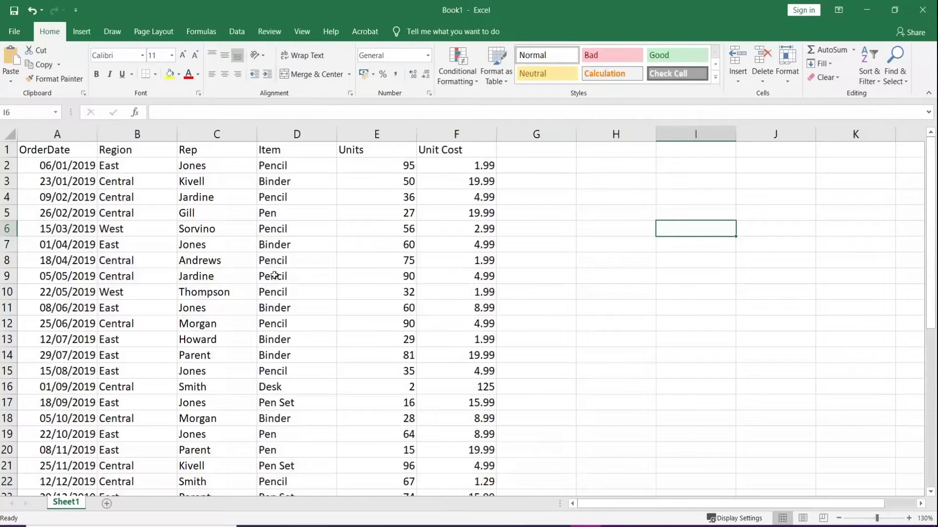
Step: Test resizing row heights and column A, then undo the column width change
{"action": "left_click", "coordinate": [8, 134]}
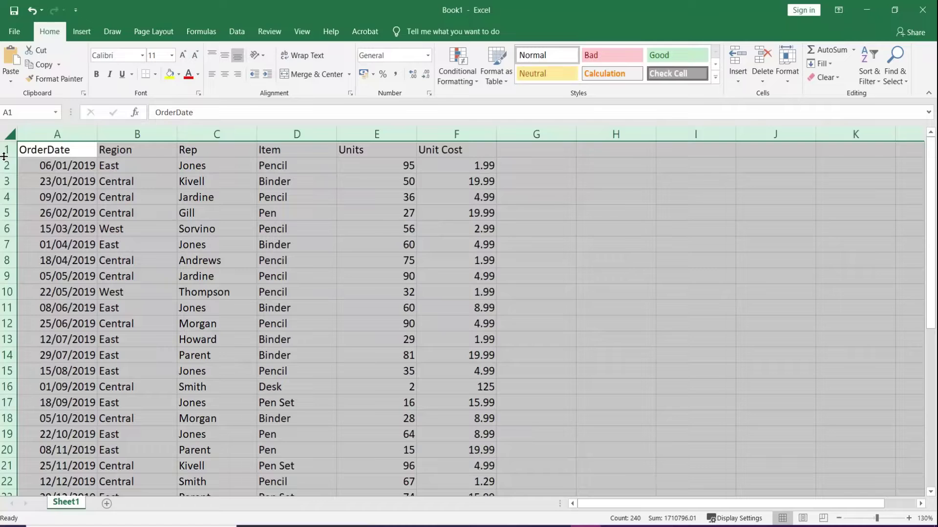
{"action": "left_click_drag", "start_coordinate": [4, 157], "coordinate": [4, 169]}
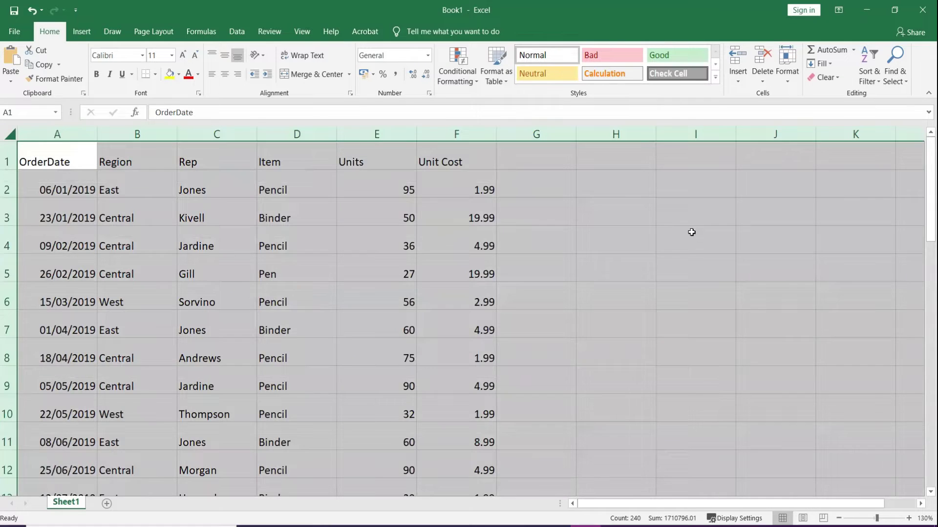
{"action": "left_click", "coordinate": [691, 232]}
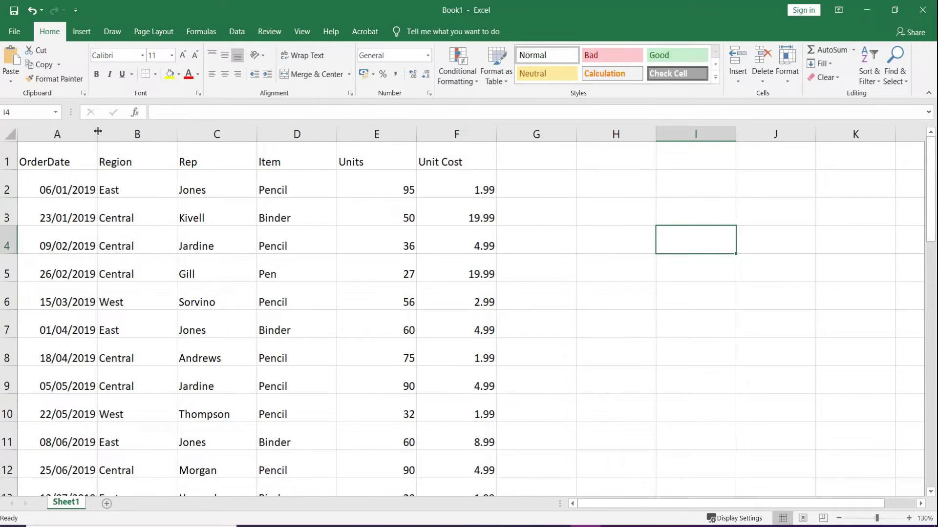
{"action": "left_click_drag", "start_coordinate": [98, 131], "coordinate": [97, 131]}
{"action": "key", "text": "ctrl+z"}
Step: Leave column B's width as it was and select the entire worksheet with Select All
{"action": "left_click", "coordinate": [97, 132]}
{"action": "left_click_drag", "start_coordinate": [177, 132], "coordinate": [177, 132]}
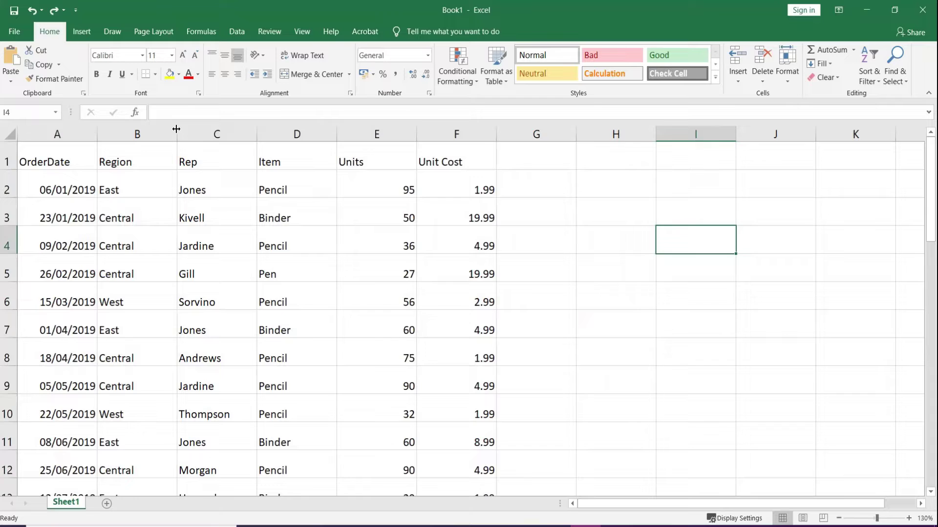
{"action": "left_click", "coordinate": [710, 277]}
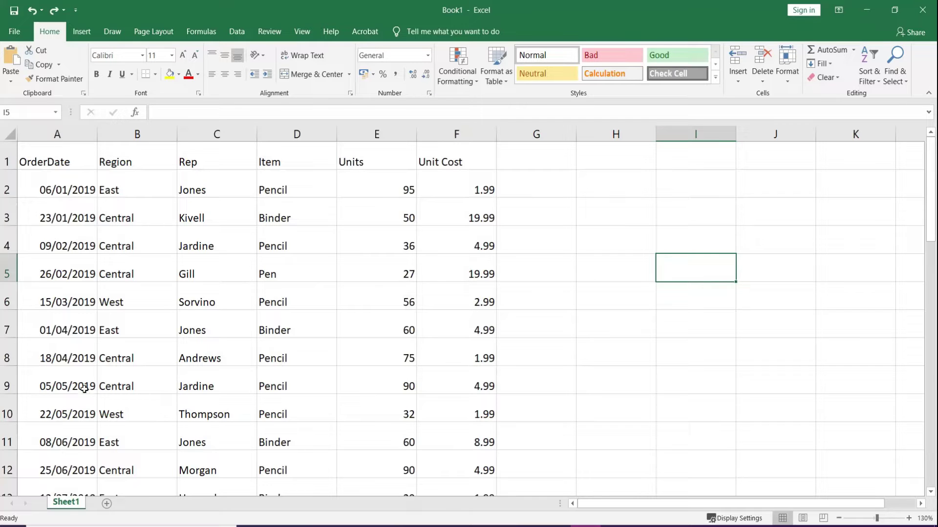
{"action": "scroll", "coordinate": [124, 399], "scroll_direction": "down", "scroll_amount": 12}
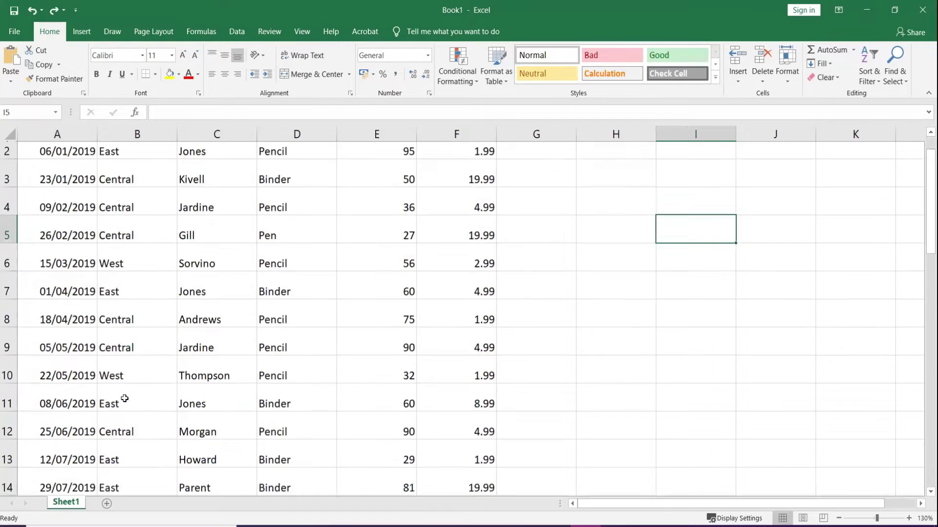
{"action": "scroll", "coordinate": [124, 399], "scroll_direction": "up", "scroll_amount": 12}
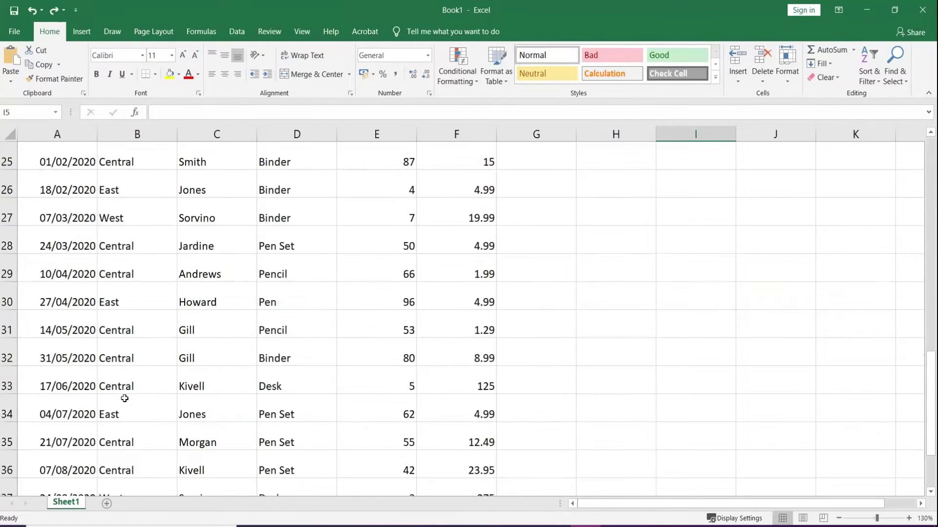
{"action": "left_click", "coordinate": [12, 136]}
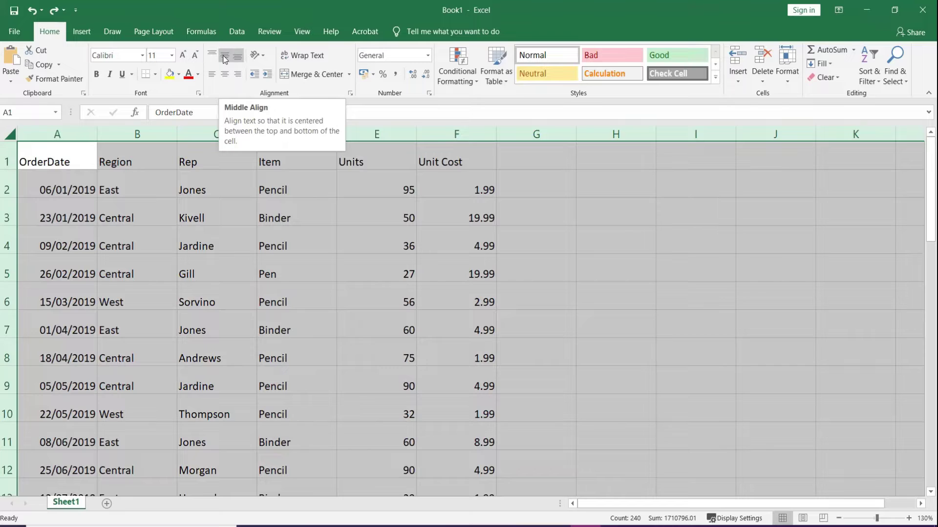
Step: Apply Middle Align and Center to the whole sheet's data, then select cell A1
{"action": "left_click", "coordinate": [223, 58]}
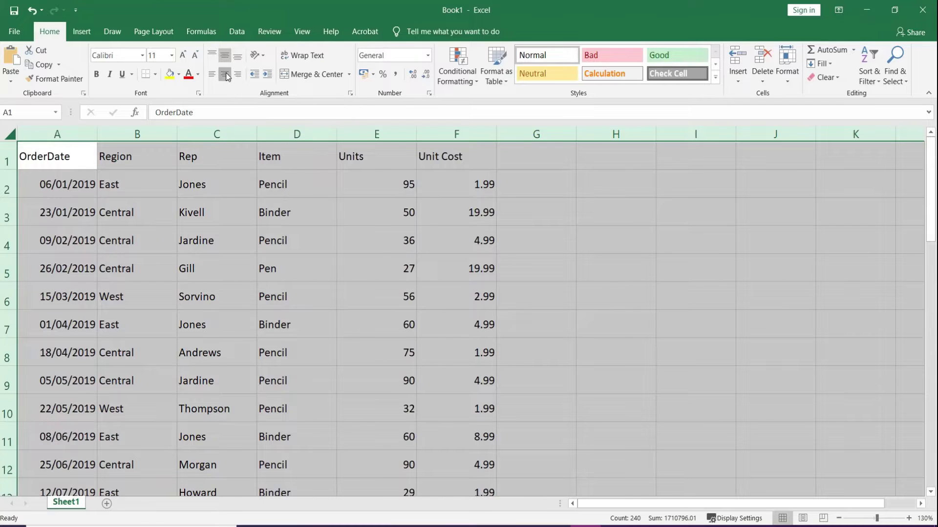
{"action": "left_click", "coordinate": [226, 76]}
{"action": "left_click", "coordinate": [572, 252]}
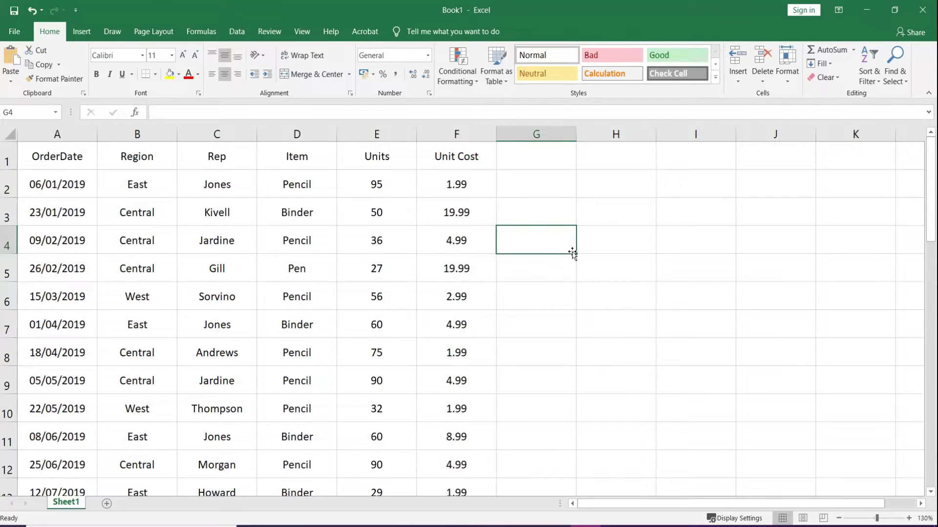
{"action": "left_click", "coordinate": [43, 162]}
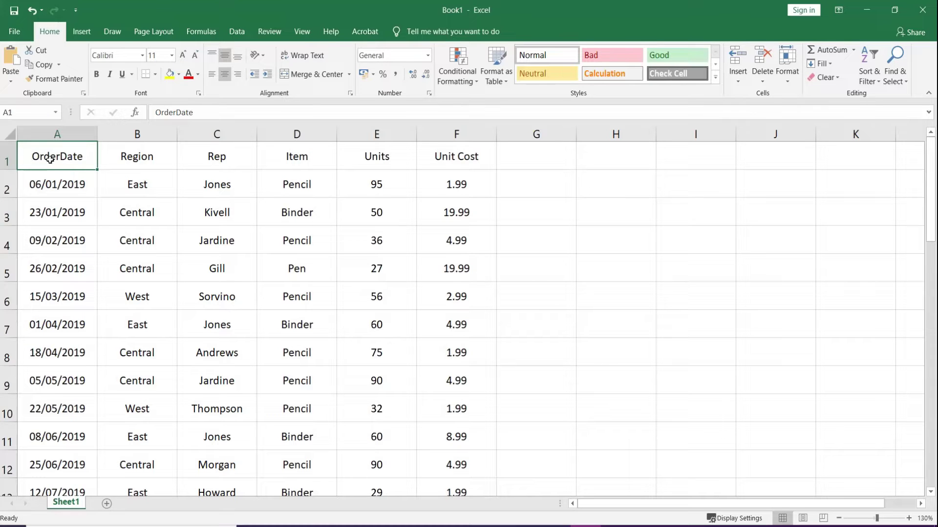
Step: Set header row 1 (OrderDate through Unit Cost) to Arial, bold and italic
{"action": "left_click_drag", "start_coordinate": [55, 157], "coordinate": [443, 159]}
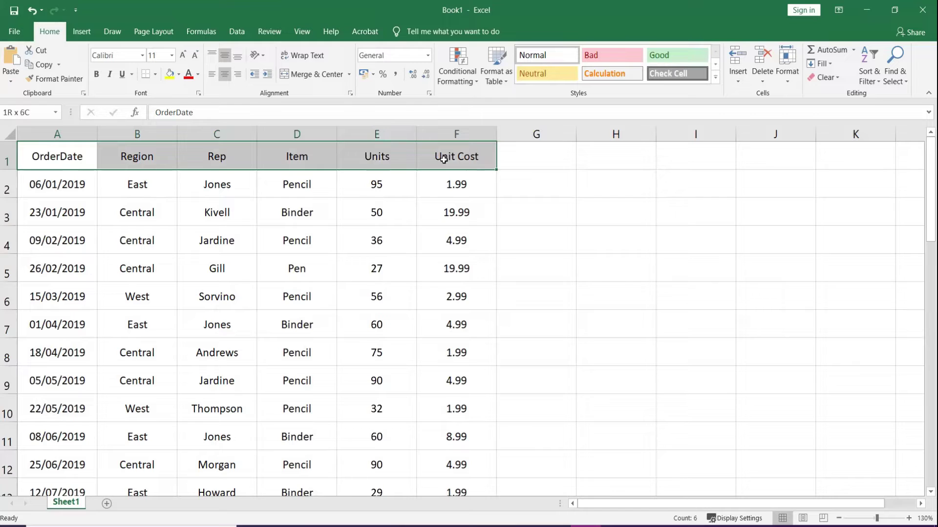
{"action": "left_click", "coordinate": [674, 219]}
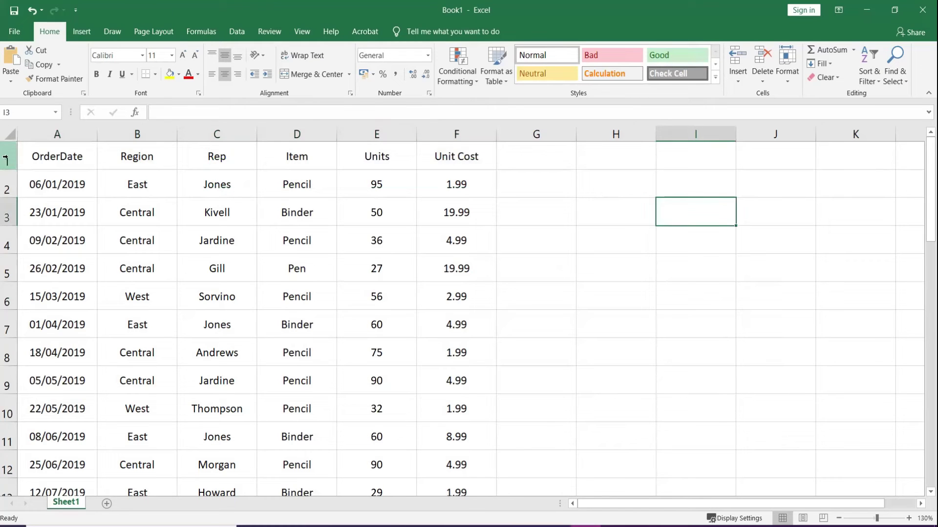
{"action": "left_click", "coordinate": [6, 159]}
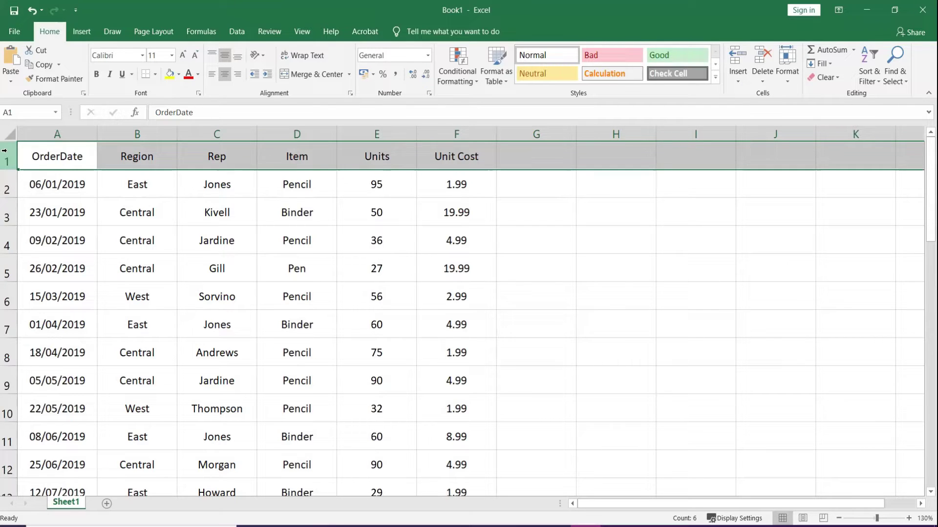
{"action": "left_click", "coordinate": [65, 129]}
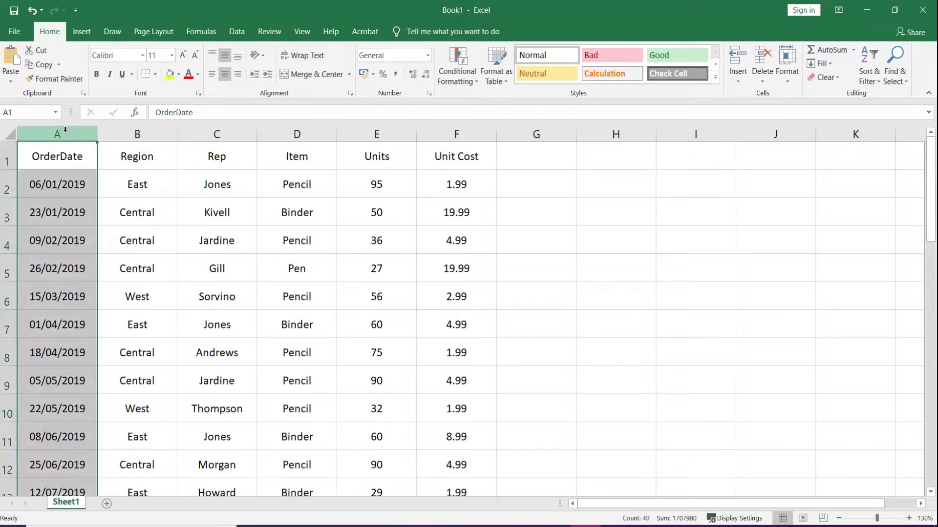
{"action": "left_click", "coordinate": [5, 156]}
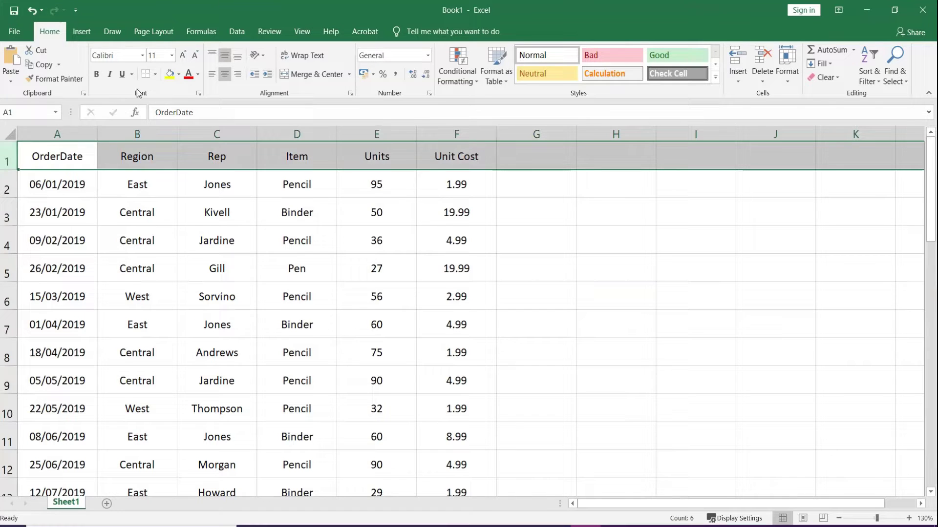
{"action": "left_click", "coordinate": [143, 56]}
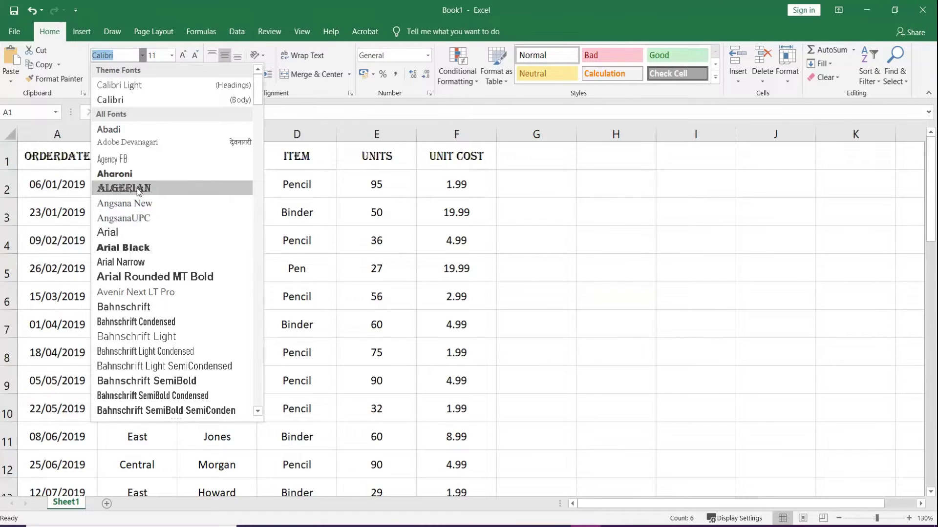
{"action": "left_click", "coordinate": [144, 233]}
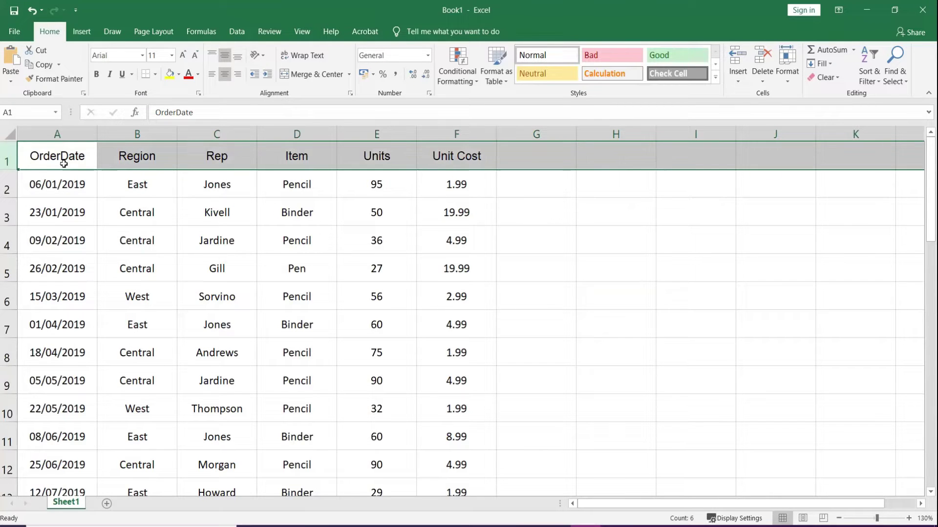
{"action": "left_click", "coordinate": [96, 77]}
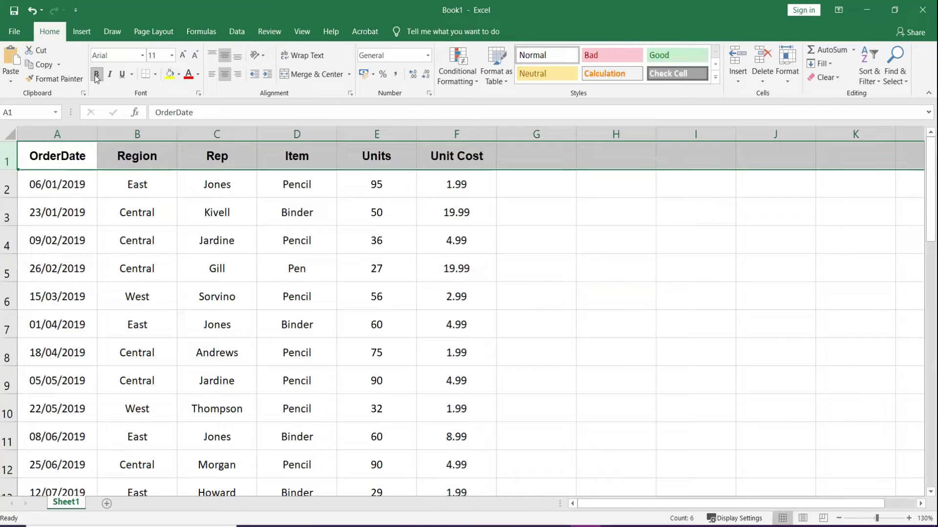
{"action": "left_click", "coordinate": [113, 77]}
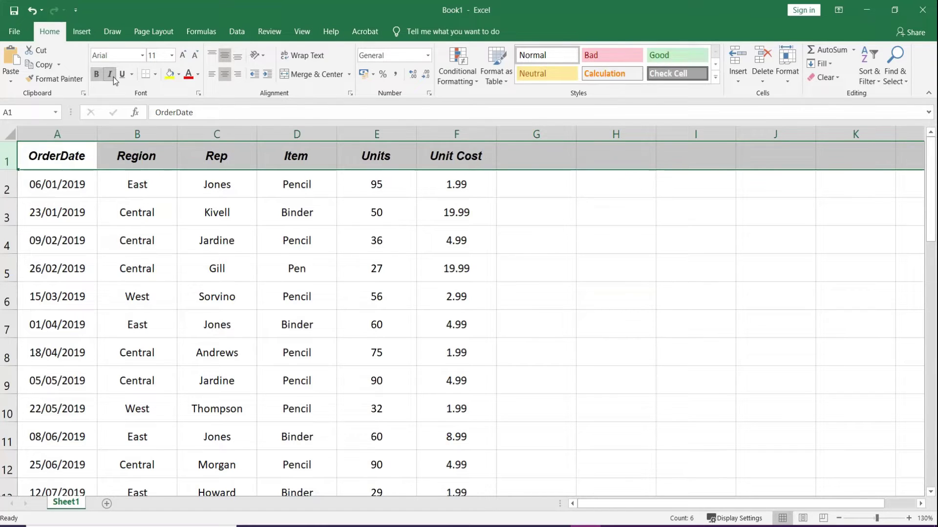
{"action": "left_click", "coordinate": [650, 305]}
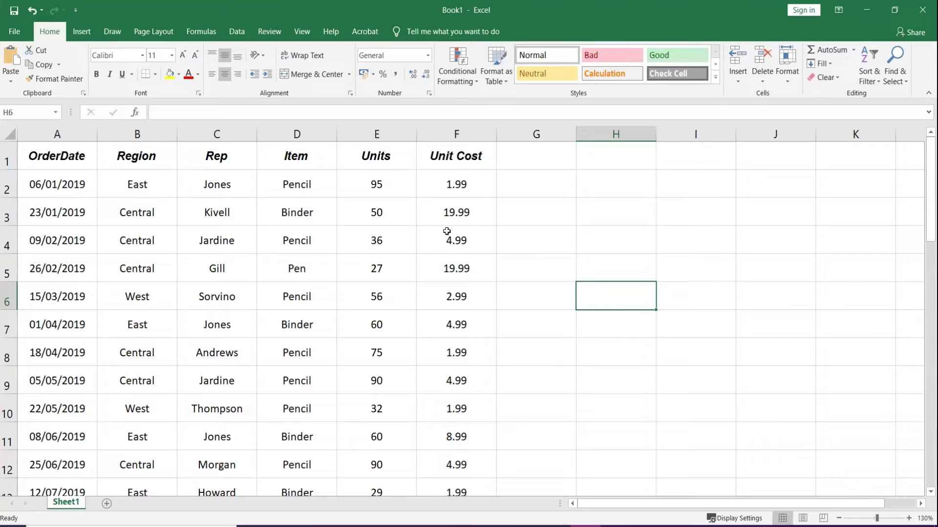
{"action": "left_click_drag", "start_coordinate": [29, 158], "coordinate": [456, 161]}
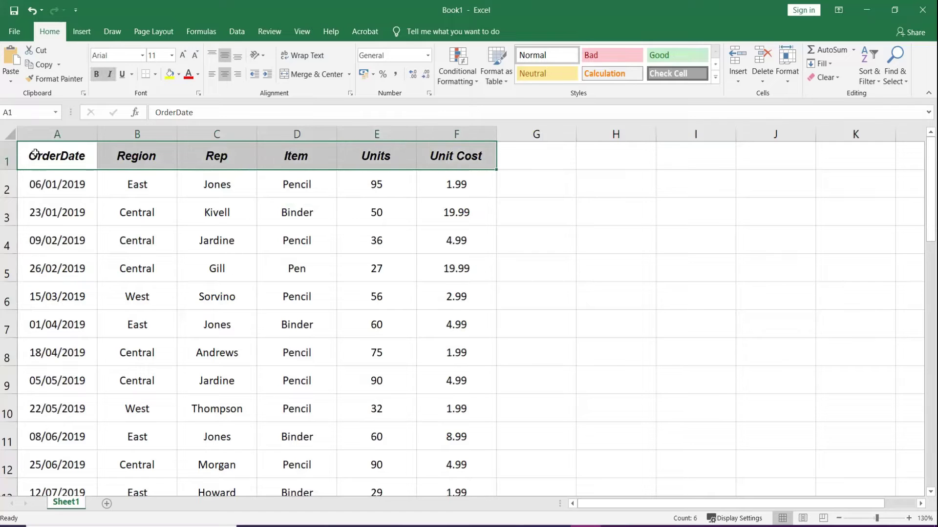
Step: Fill header cells A1:F1 with a light blue theme colour
{"action": "left_click", "coordinate": [619, 256]}
{"action": "left_click_drag", "start_coordinate": [42, 155], "coordinate": [443, 161]}
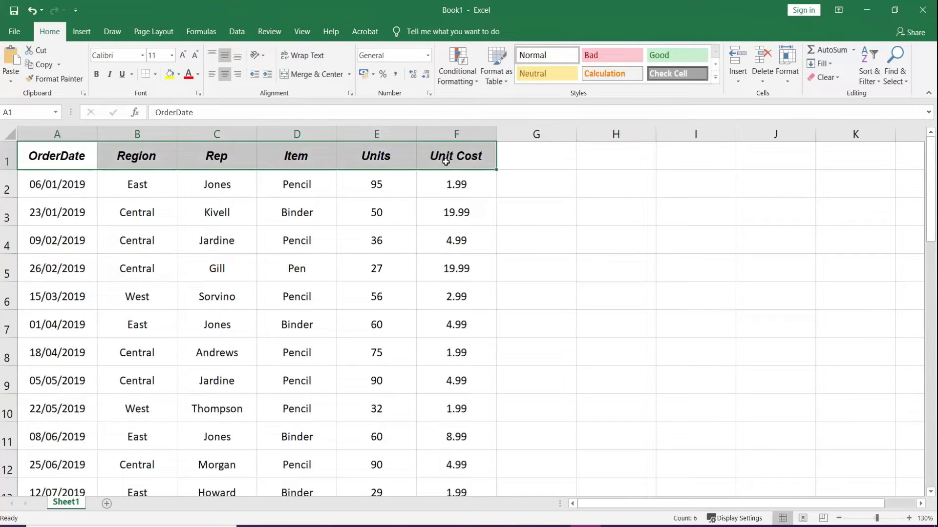
{"action": "left_click", "coordinate": [179, 76]}
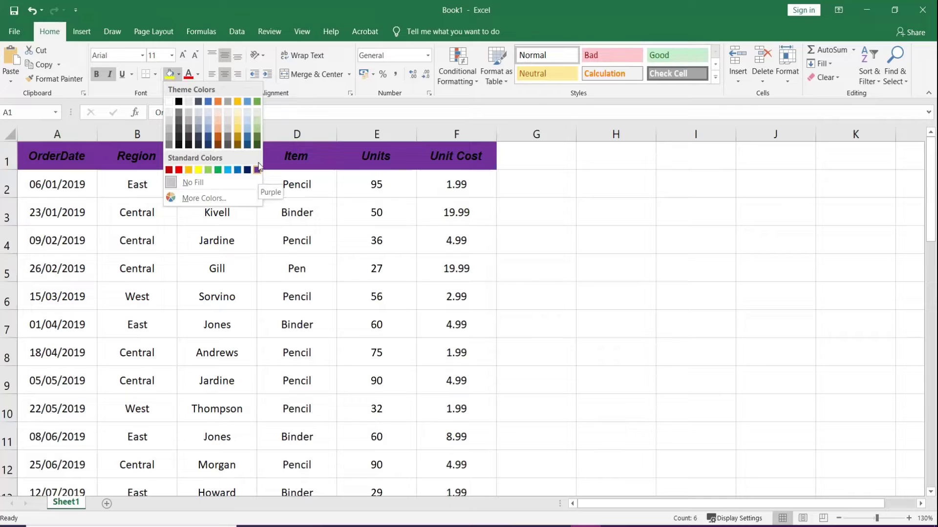
{"action": "left_click", "coordinate": [245, 126]}
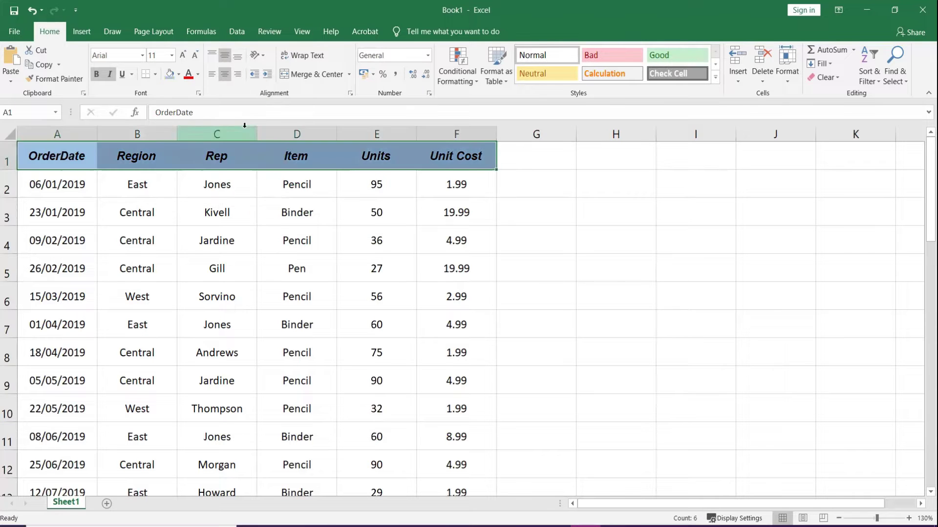
{"action": "left_click", "coordinate": [549, 216]}
{"action": "left_click", "coordinate": [736, 244]}
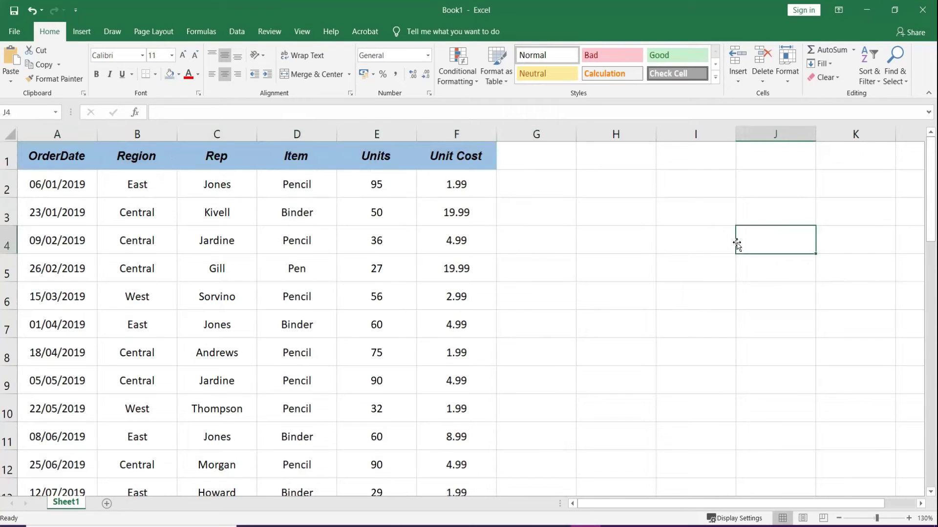
{"action": "scroll", "coordinate": [584, 368], "scroll_direction": "down", "scroll_amount": 1}
{"action": "scroll", "coordinate": [462, 451], "scroll_direction": "down", "scroll_amount": 14}
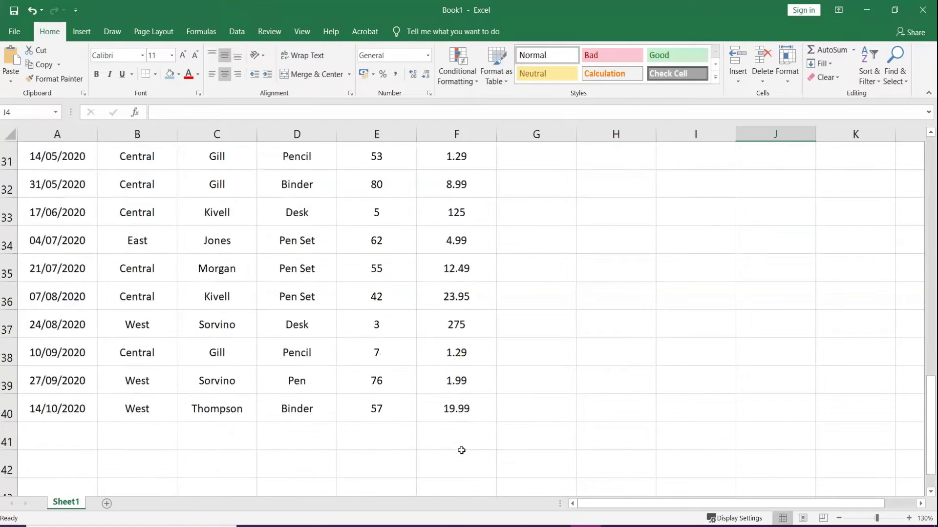
{"action": "scroll", "coordinate": [412, 435], "scroll_direction": "up", "scroll_amount": 14}
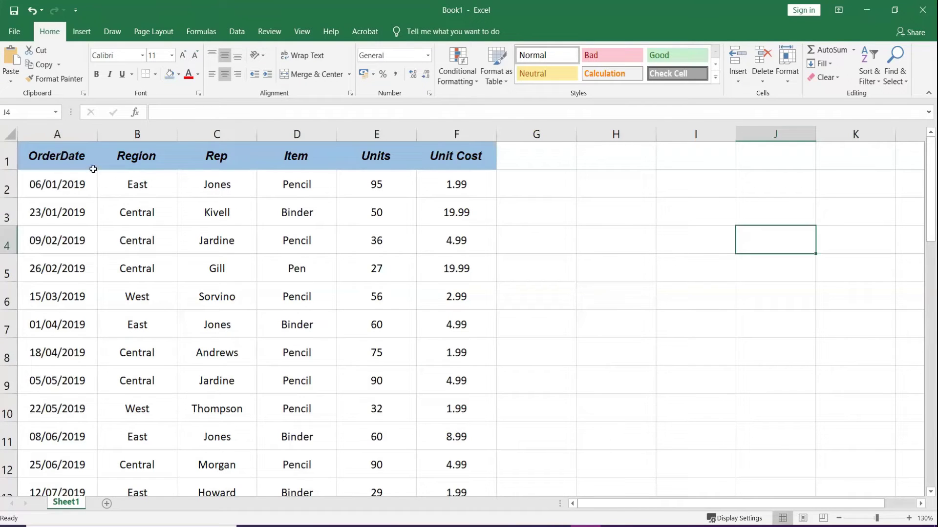
Step: Apply All Borders to the table range A1:F40
{"action": "left_click_drag", "start_coordinate": [23, 158], "coordinate": [435, 400]}
{"action": "scroll", "coordinate": [429, 400], "scroll_direction": "up", "scroll_amount": 10}
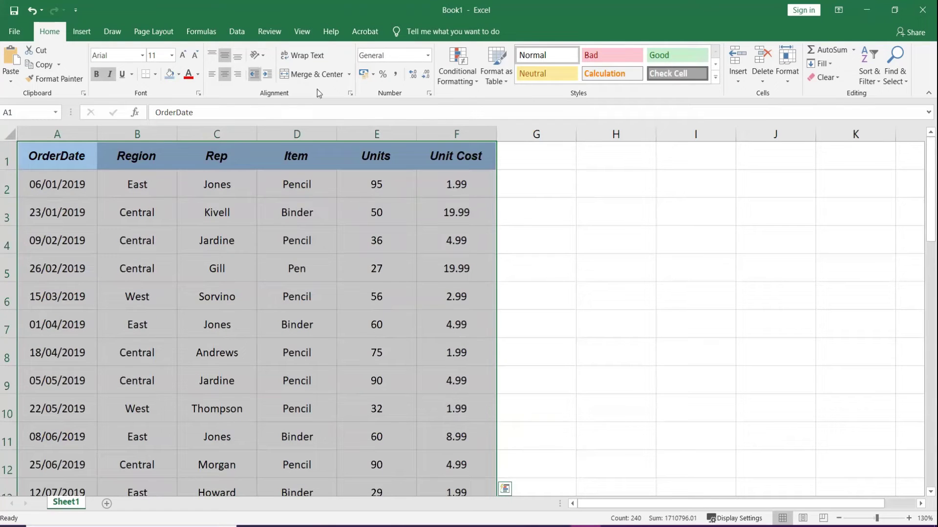
{"action": "left_click", "coordinate": [154, 75]}
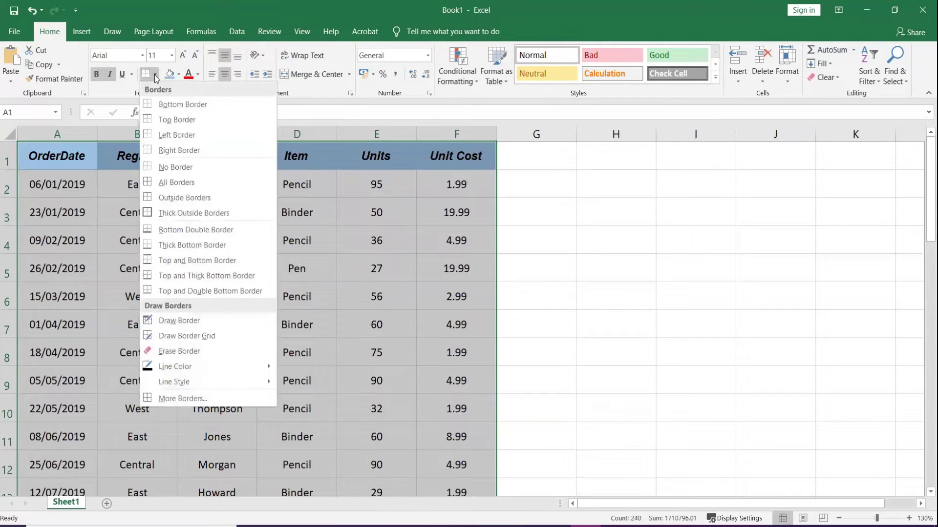
{"action": "left_click", "coordinate": [171, 184]}
{"action": "left_click", "coordinate": [665, 291]}
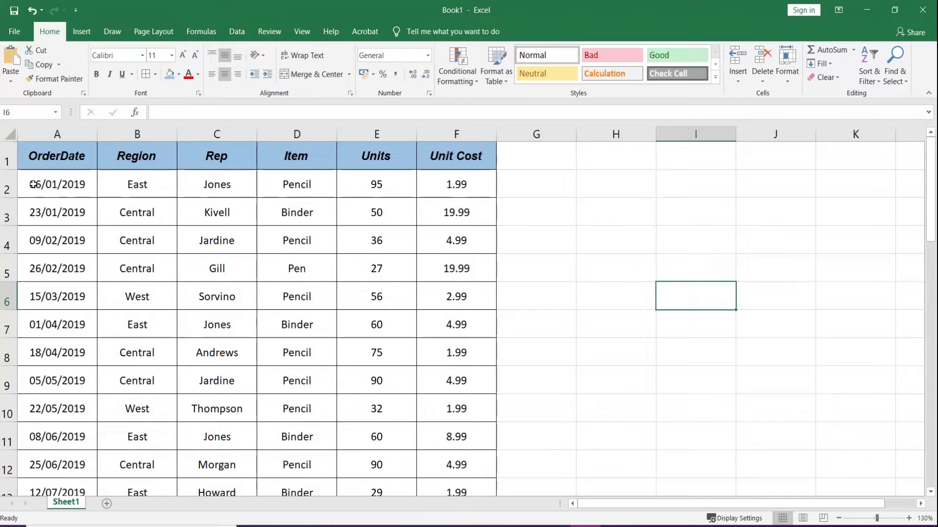
Step: Colour the text of row A2:F2, the 06/01/2019 East Pencil order, red
{"action": "left_click_drag", "start_coordinate": [33, 184], "coordinate": [447, 185]}
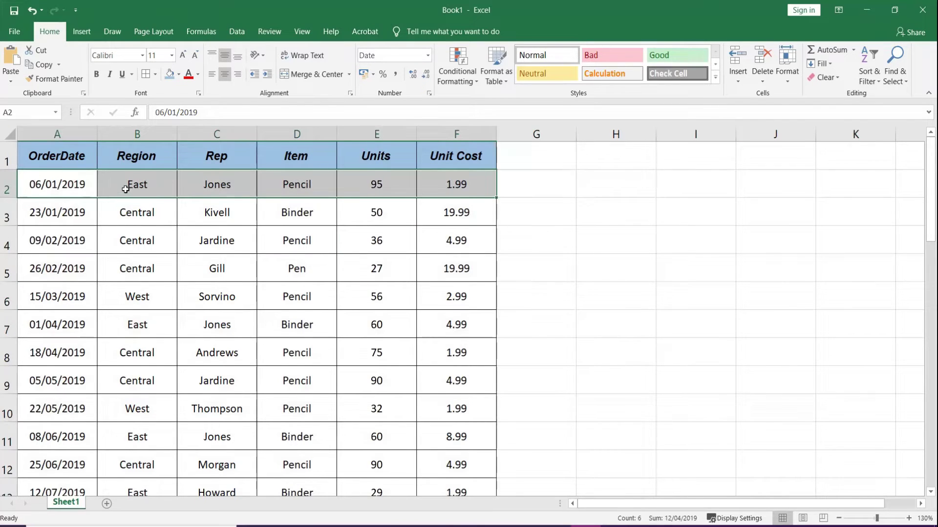
{"action": "left_click", "coordinate": [188, 74]}
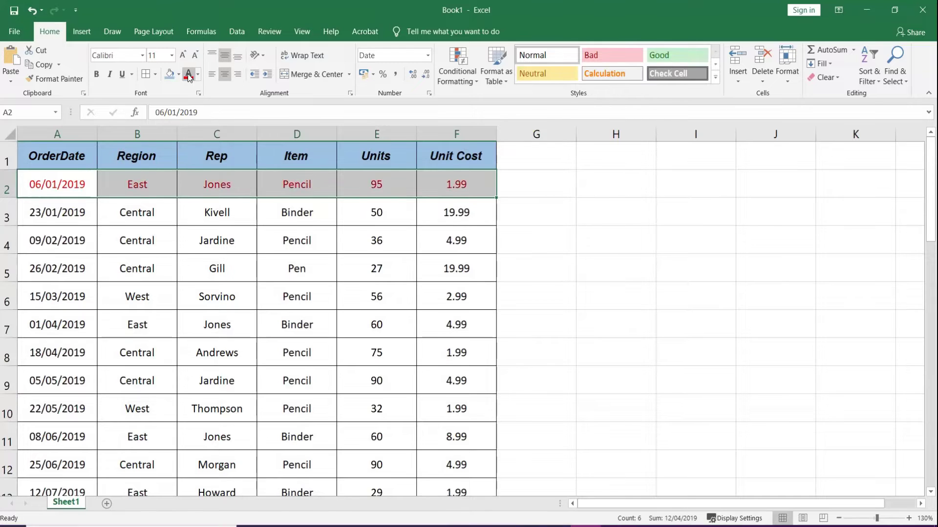
{"action": "left_click", "coordinate": [613, 311]}
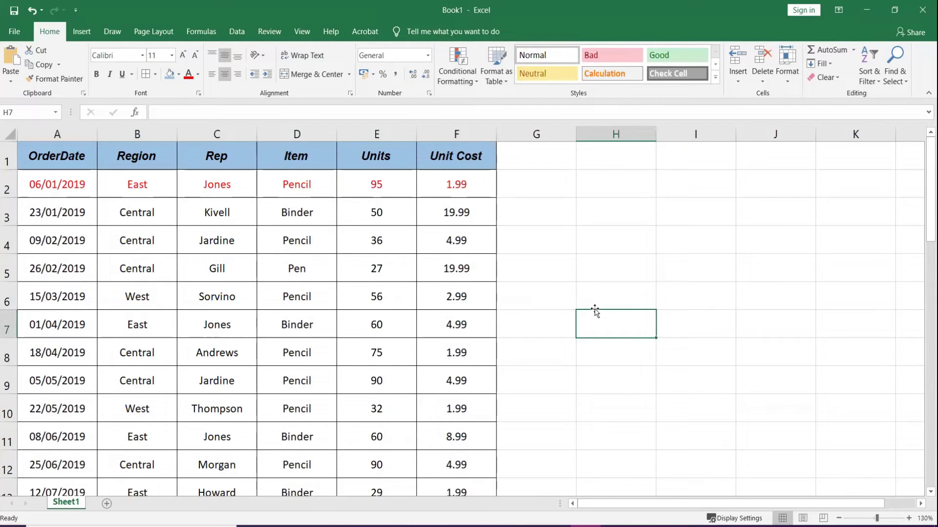
{"action": "left_click", "coordinate": [695, 267]}
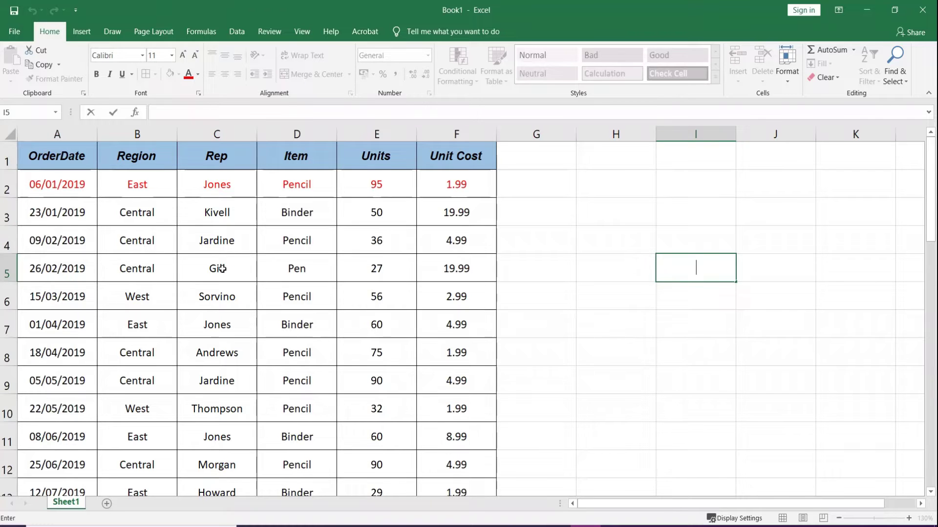
{"action": "key", "text": "Tab"}
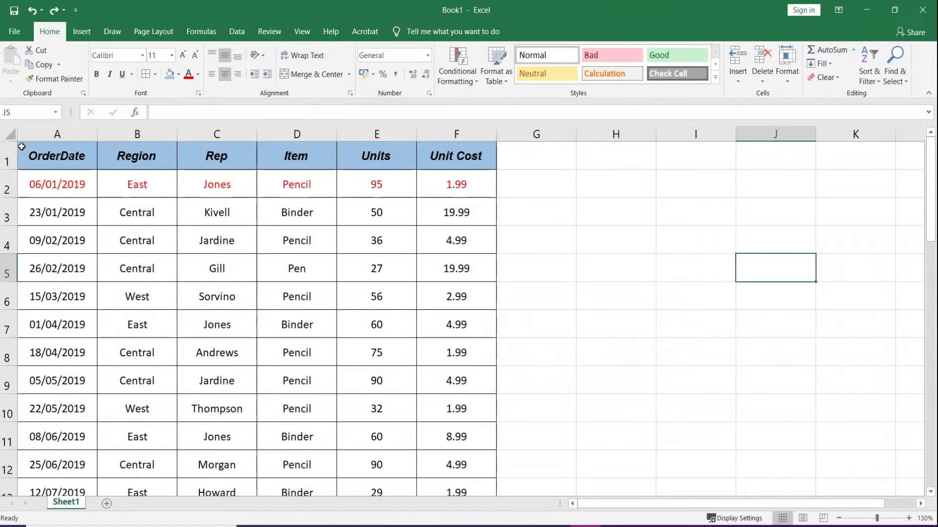
Step: Cut the table A1:F40 and paste it so it starts at cell C3
{"action": "left_click_drag", "start_coordinate": [22, 149], "coordinate": [457, 403]}
{"action": "scroll", "coordinate": [416, 439], "scroll_direction": "up", "scroll_amount": 9}
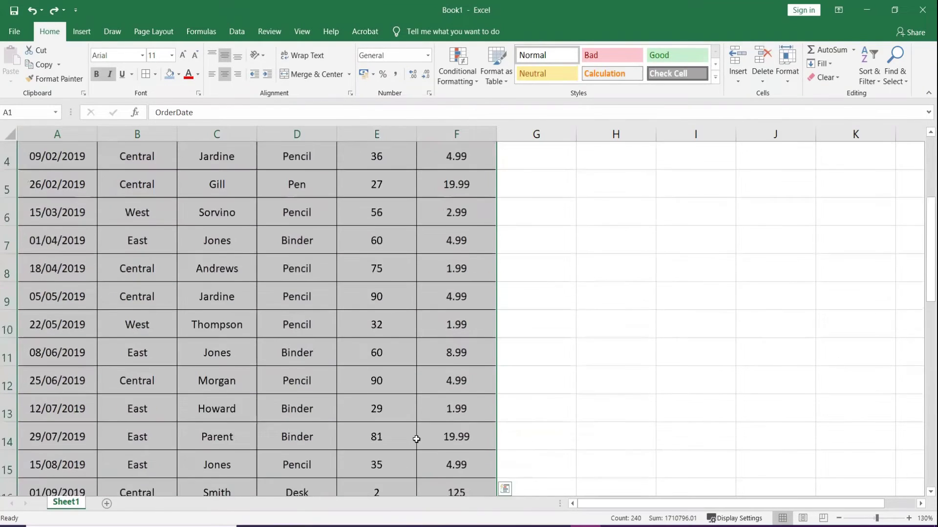
{"action": "scroll", "coordinate": [416, 439], "scroll_direction": "up", "scroll_amount": 1}
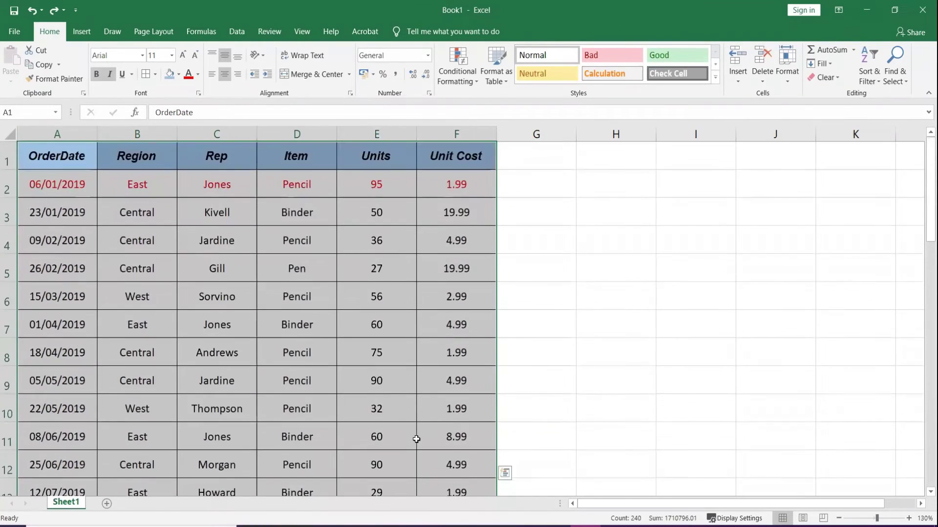
{"action": "right_click", "coordinate": [159, 162]}
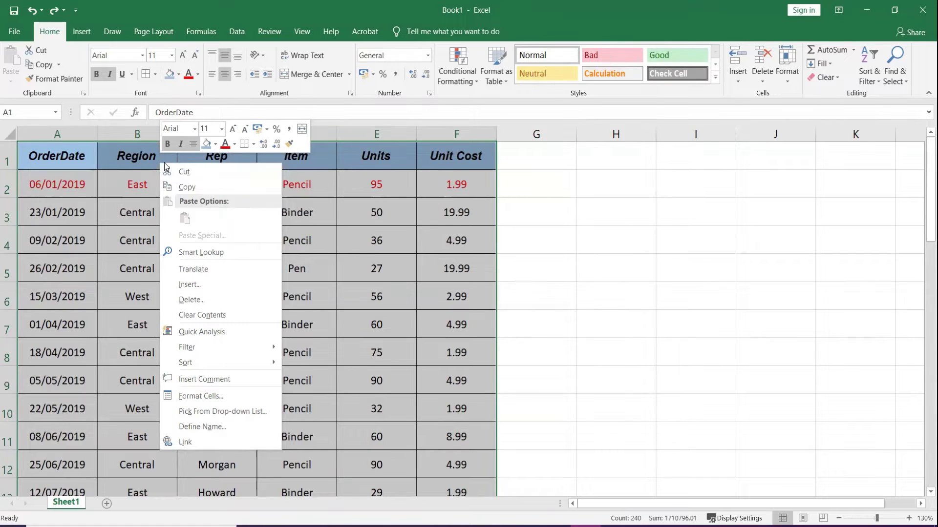
{"action": "left_click", "coordinate": [175, 174]}
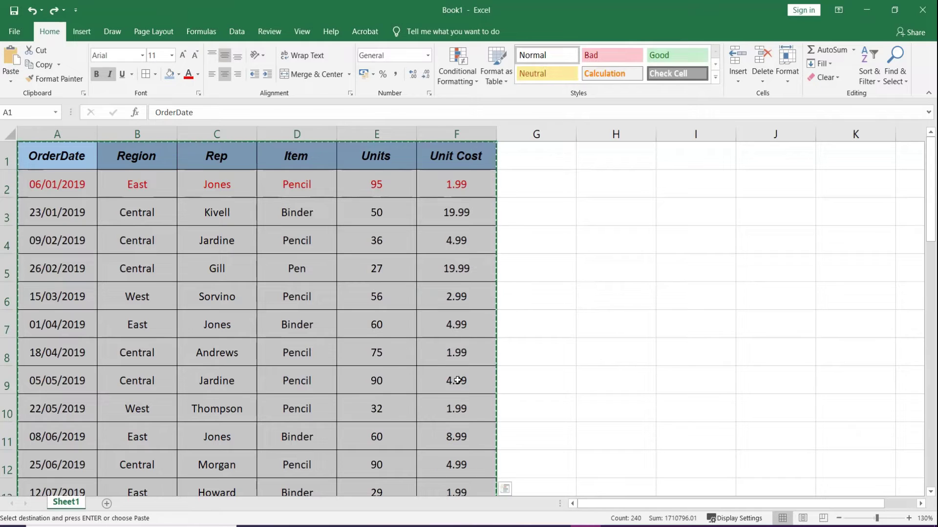
{"action": "left_click", "coordinate": [200, 211]}
{"action": "right_click", "coordinate": [199, 211]}
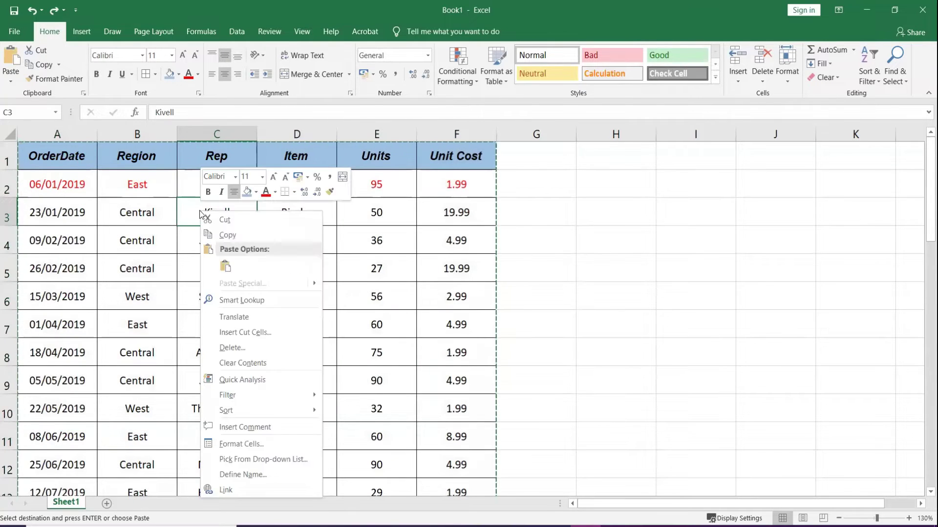
{"action": "left_click", "coordinate": [225, 267]}
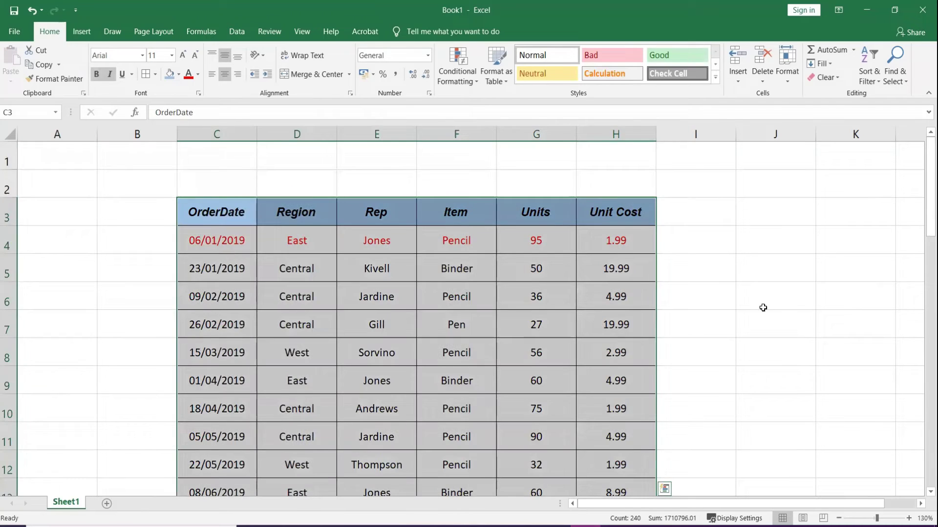
{"action": "left_click", "coordinate": [762, 303]}
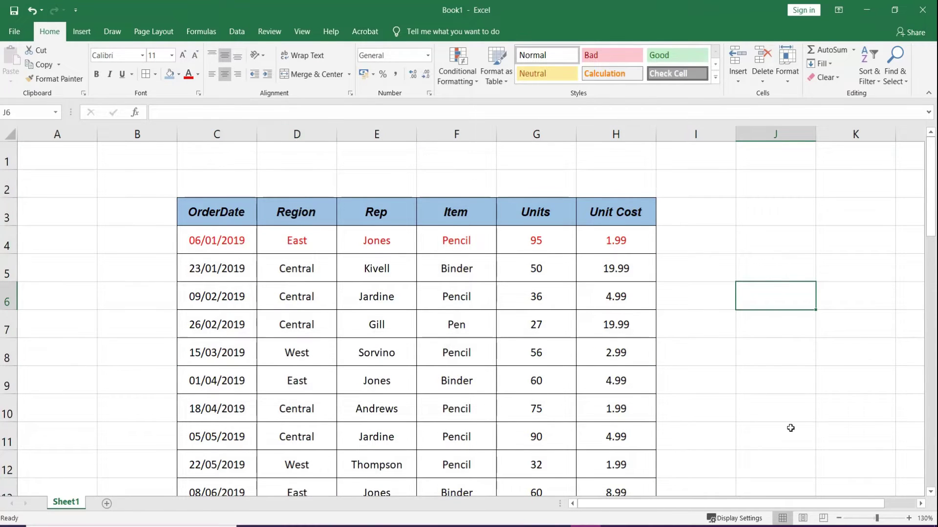
Step: Undo with Ctrl+Z to restore the 'No' heading in cell B3
{"action": "mouse_move", "coordinate": [820, 503]}
{"action": "left_mouse_down"}
{"action": "mouse_move", "coordinate": [850, 502]}
{"action": "mouse_move", "coordinate": [819, 502]}
{"action": "left_mouse_up"}
{"action": "scroll", "coordinate": [139, 415], "scroll_direction": "down", "scroll_amount": 15}
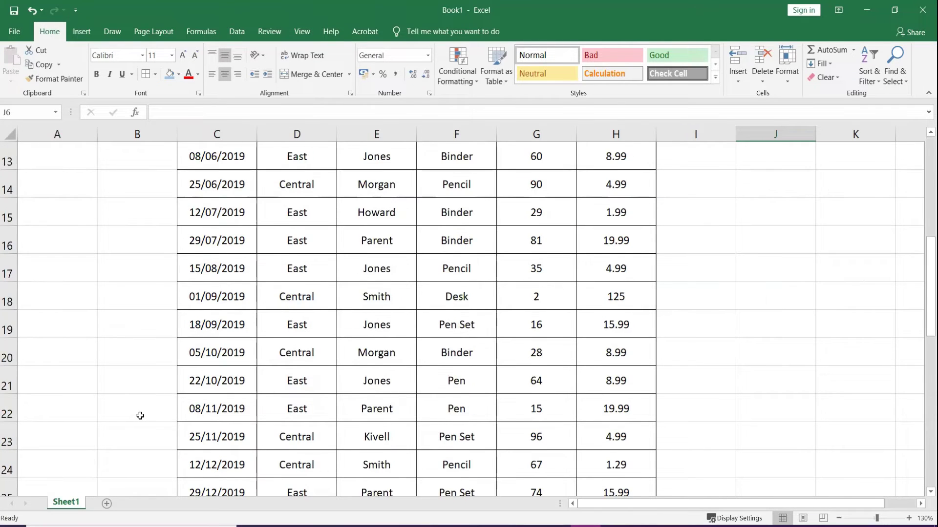
{"action": "scroll", "coordinate": [140, 415], "scroll_direction": "up", "scroll_amount": 15}
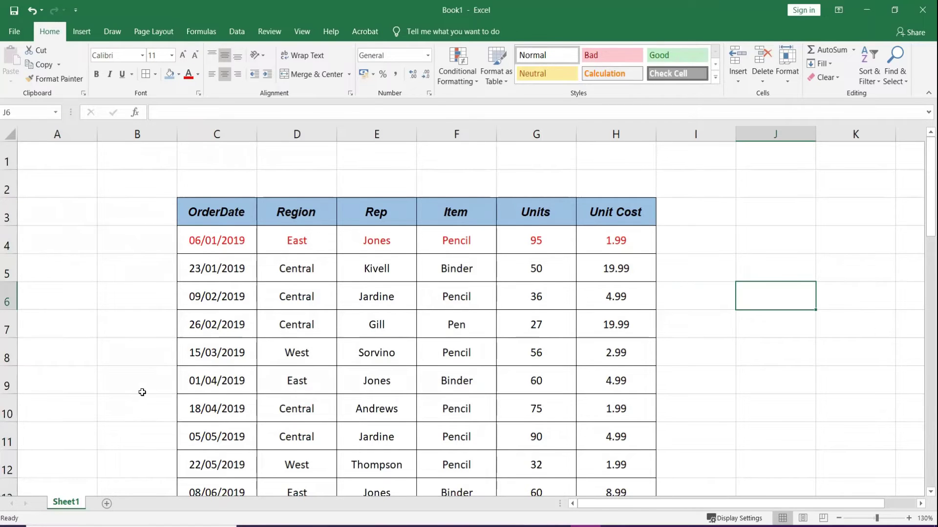
{"action": "key", "text": "ctrl+z"}
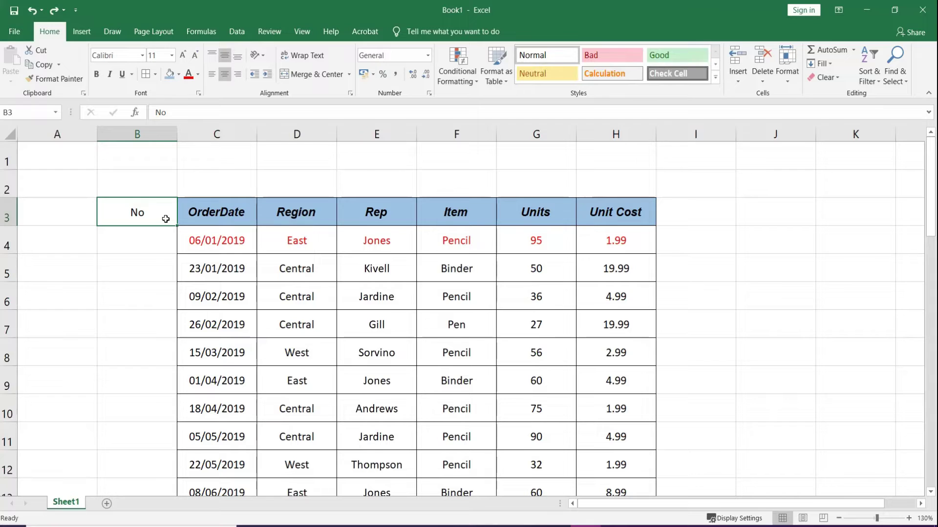
Step: Copy the OrderDate header's styling onto B3 with the fill handle and retype 'No' there
{"action": "left_click", "coordinate": [222, 212]}
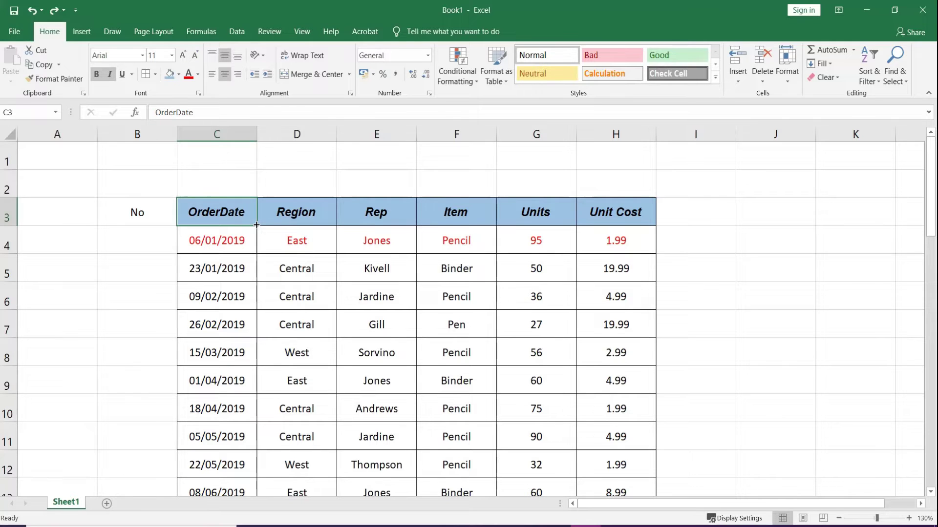
{"action": "left_click_drag", "start_coordinate": [256, 225], "coordinate": [113, 225]}
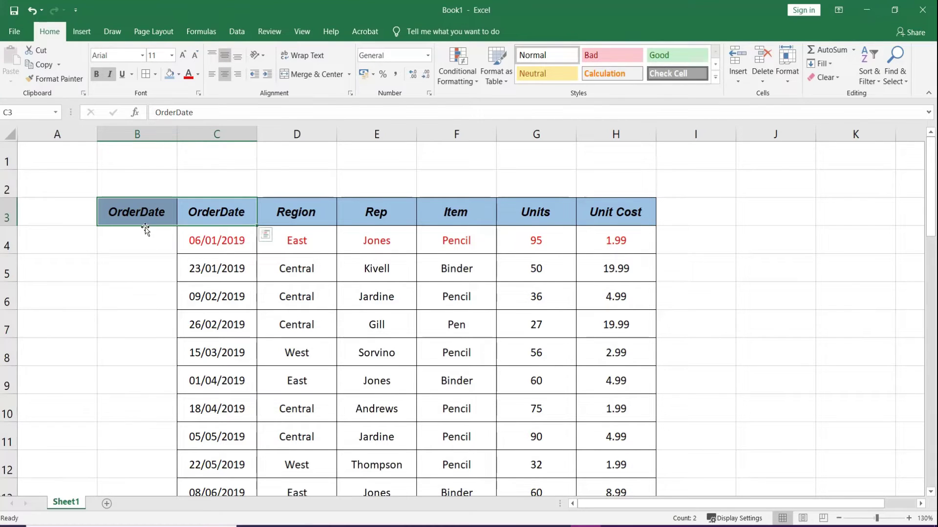
{"action": "left_click", "coordinate": [128, 211]}
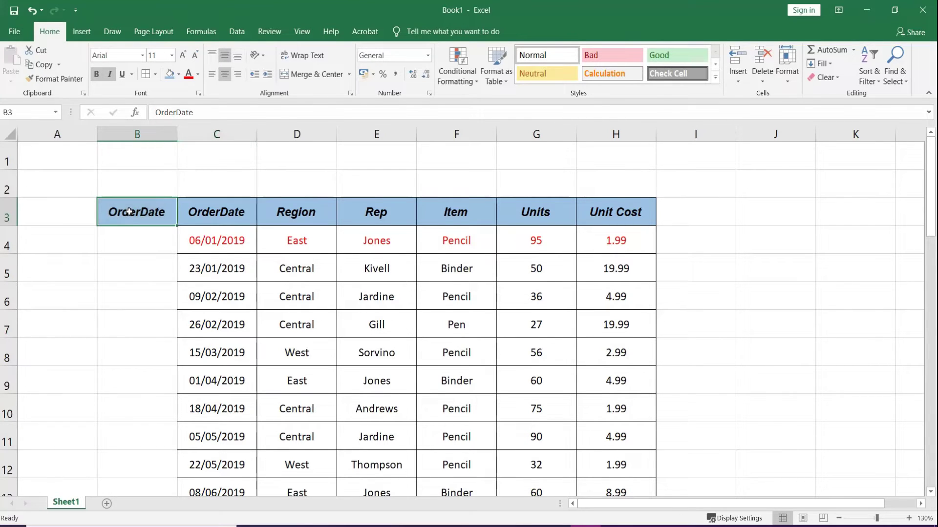
{"action": "type", "text": "No"}
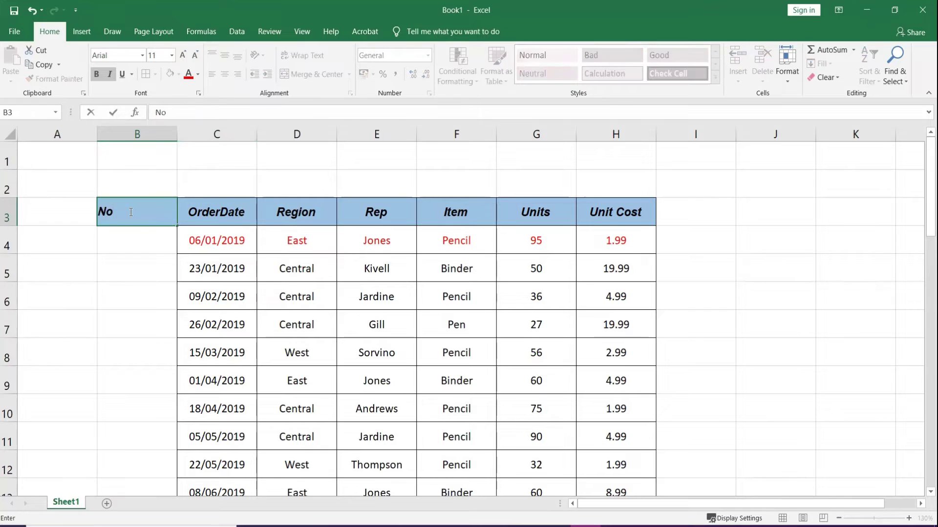
{"action": "left_click", "coordinate": [750, 355]}
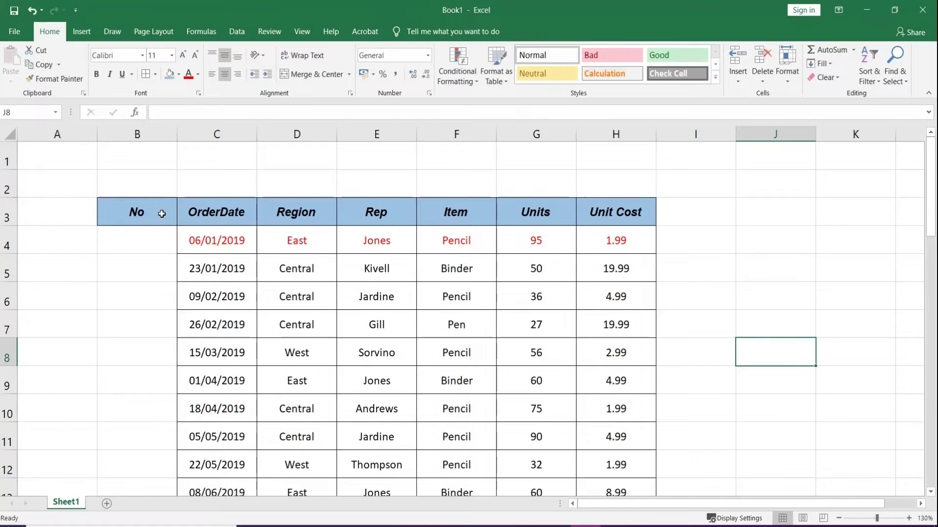
Step: Compare the formatting of the No and OrderDate header cells
{"action": "left_click", "coordinate": [221, 216]}
{"action": "left_click", "coordinate": [148, 211]}
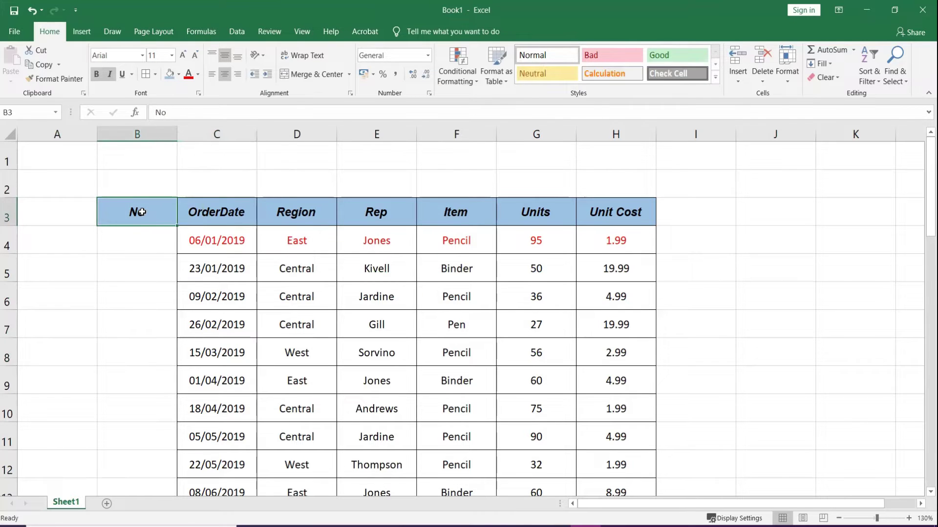
{"action": "left_click", "coordinate": [221, 211]}
{"action": "left_click", "coordinate": [141, 211]}
{"action": "left_click", "coordinate": [226, 217]}
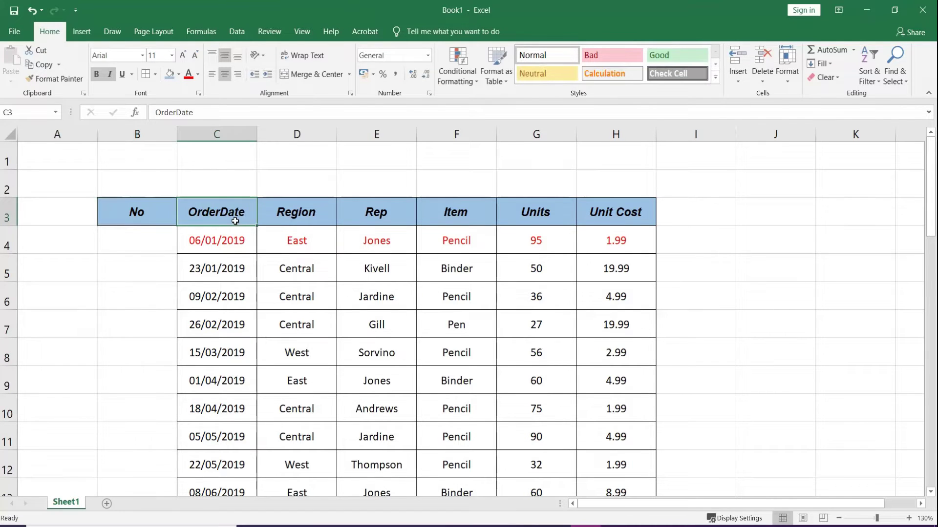
{"action": "left_click", "coordinate": [49, 212]}
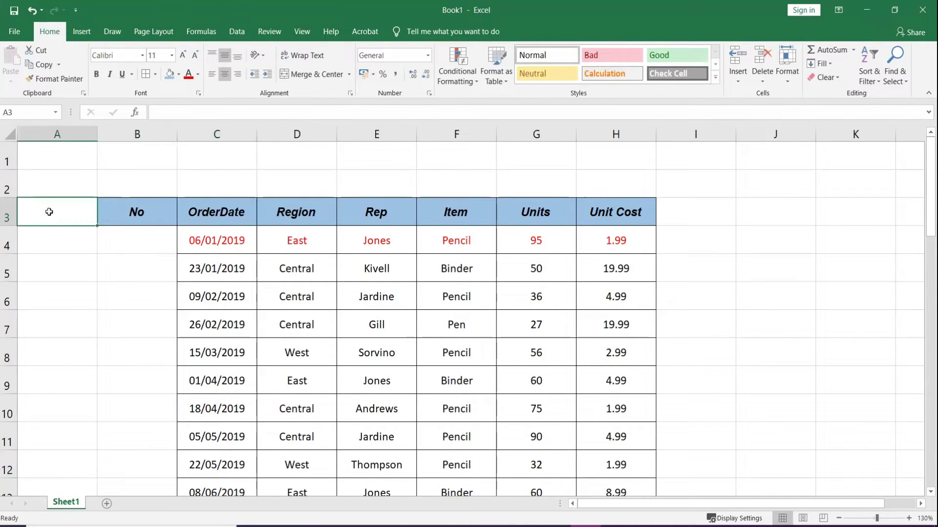
{"action": "left_click", "coordinate": [220, 220]}
{"action": "left_click", "coordinate": [139, 216]}
Step: Add borders to the No column from B4 down to the table's last row
{"action": "left_click_drag", "start_coordinate": [165, 212], "coordinate": [160, 443]}
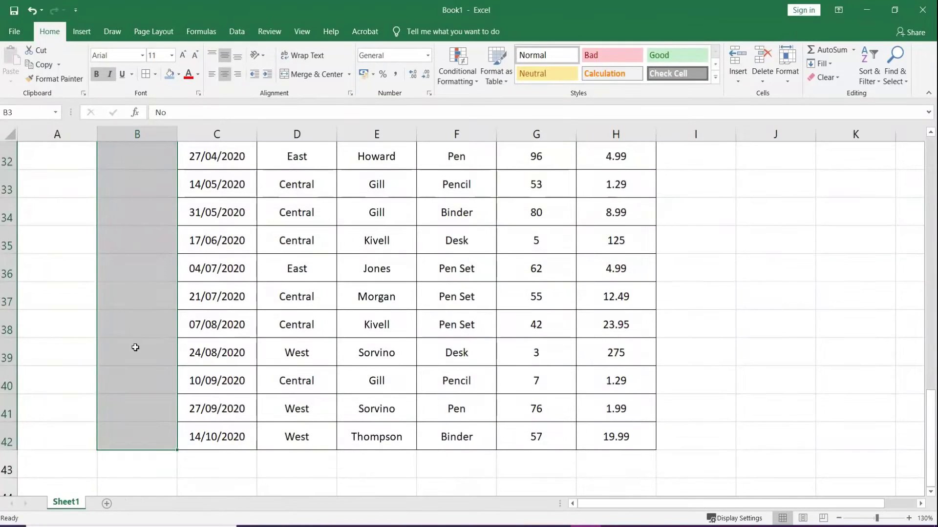
{"action": "scroll", "coordinate": [840, 341], "scroll_direction": "up", "scroll_amount": 10}
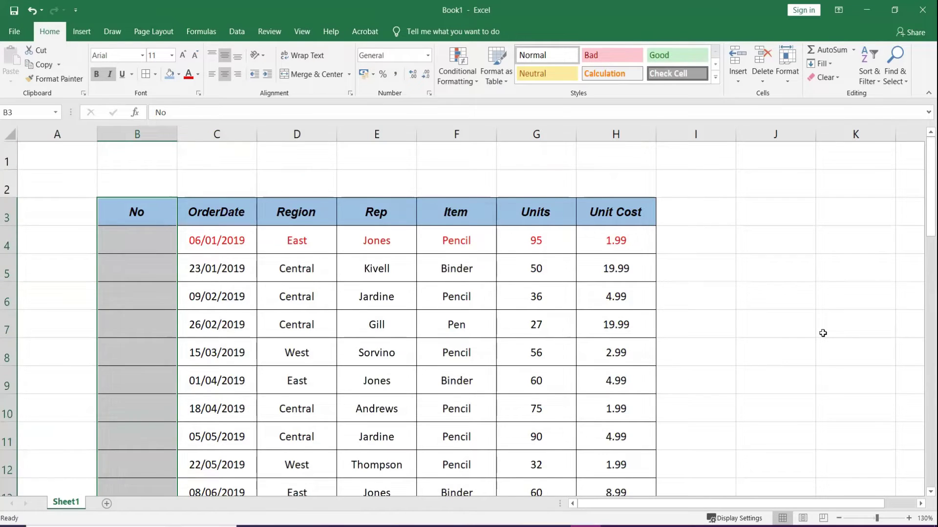
{"action": "left_click", "coordinate": [823, 333]}
{"action": "left_click", "coordinate": [137, 240]}
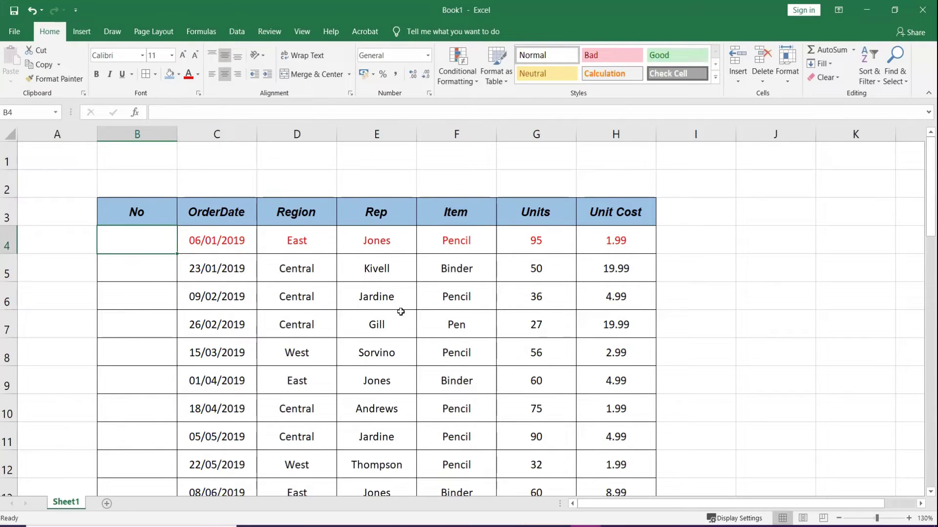
Step: Enter 1, 2 and 3 in B4:B6, then delete them again
{"action": "type", "text": "1"}
{"action": "key", "text": "Return"}
{"action": "type", "text": "2"}
{"action": "key", "text": "Return"}
{"action": "type", "text": "3"}
{"action": "key", "text": "Return"}
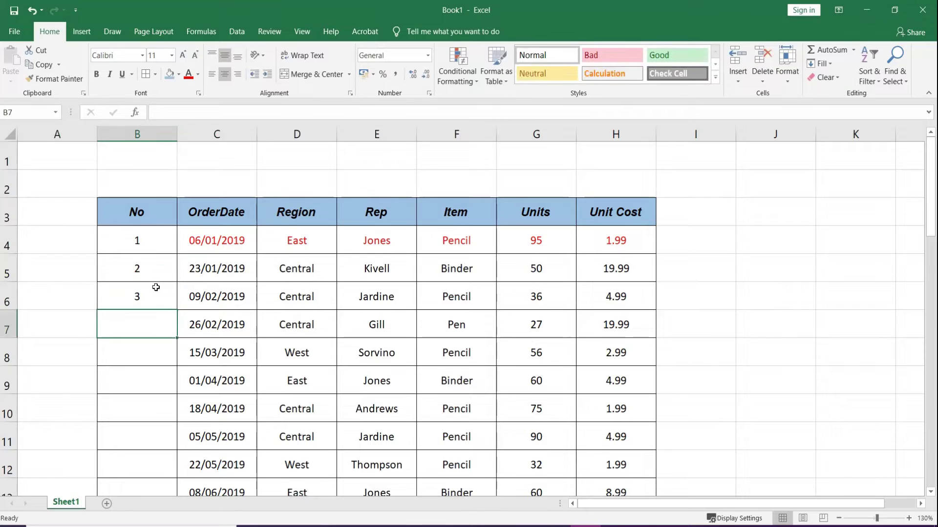
{"action": "left_click_drag", "start_coordinate": [159, 294], "coordinate": [165, 246]}
{"action": "key", "text": "Delete"}
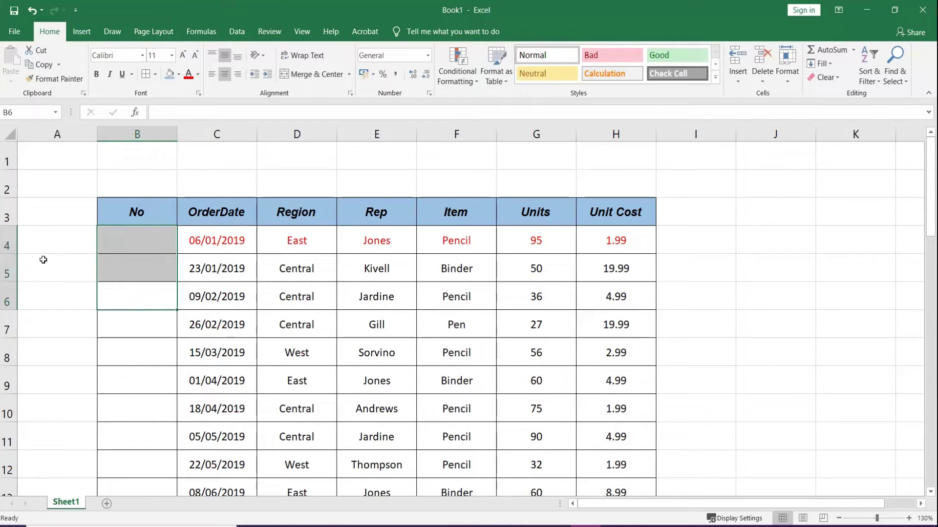
{"action": "left_click", "coordinate": [838, 298]}
Step: Enter 1 in B4 and 2 in B5, then select B4:B5 as the series start
{"action": "left_click", "coordinate": [160, 247]}
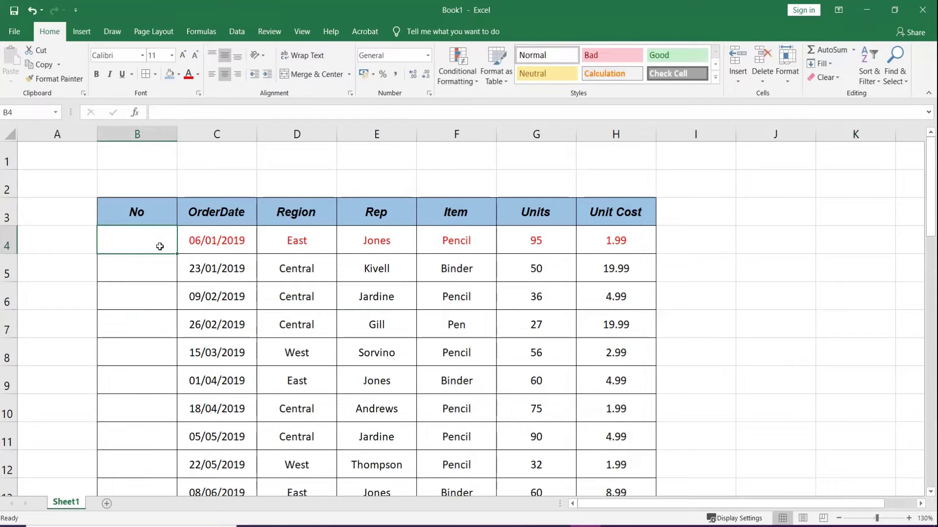
{"action": "type", "text": "1"}
{"action": "key", "text": "Return"}
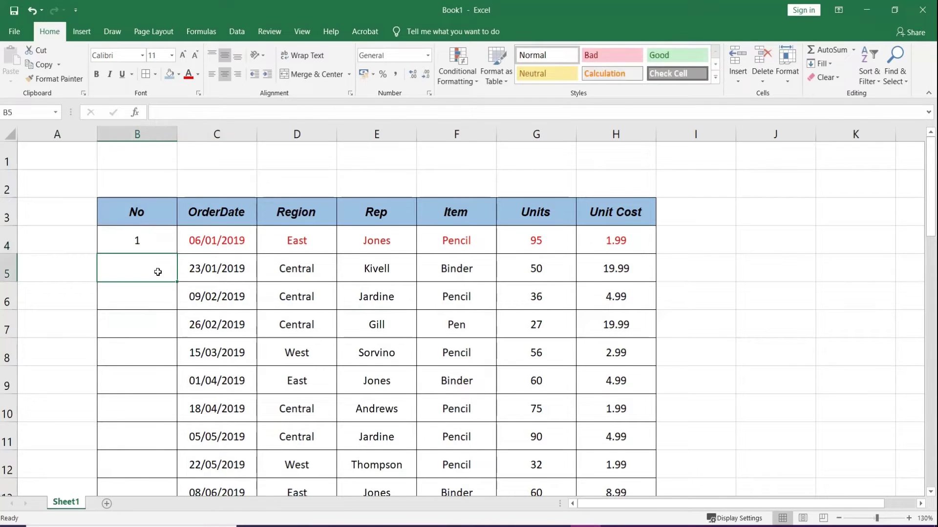
{"action": "type", "text": "2"}
{"action": "left_click", "coordinate": [757, 318]}
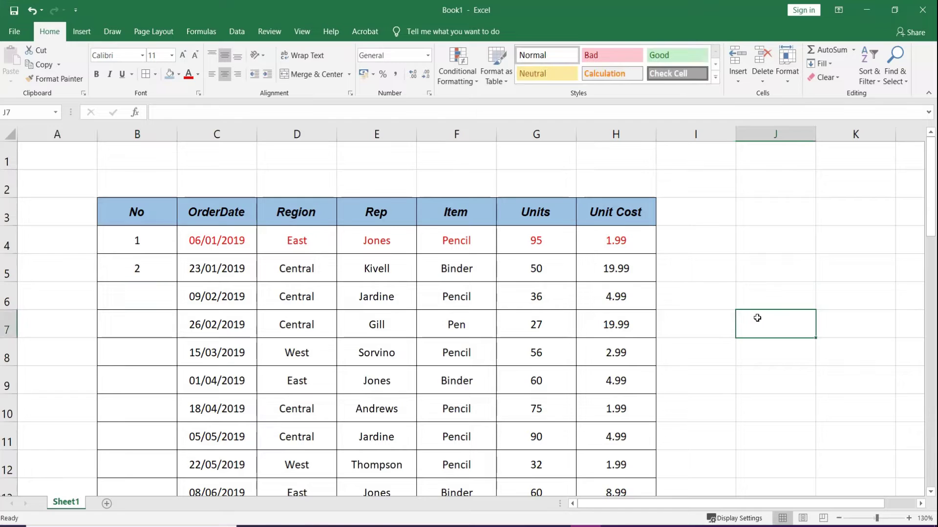
{"action": "left_click_drag", "start_coordinate": [154, 239], "coordinate": [156, 271]}
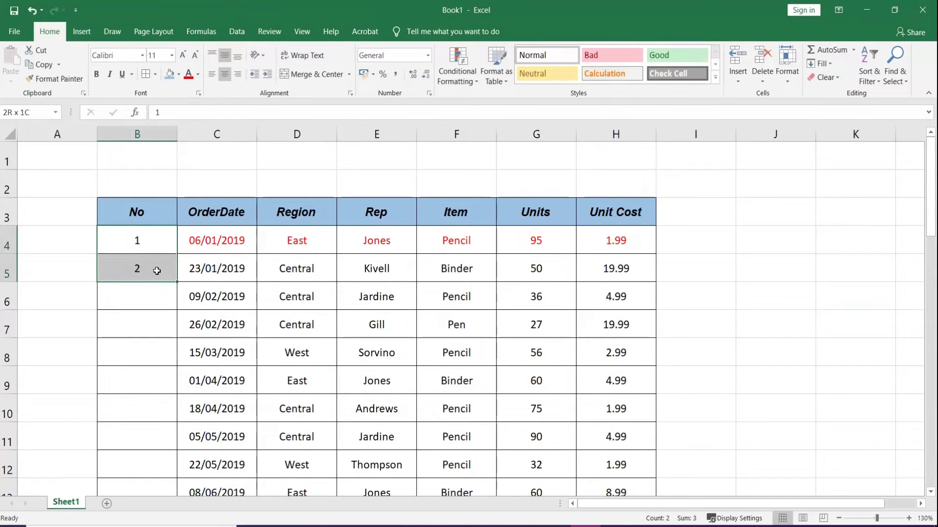
{"action": "left_click", "coordinate": [743, 256]}
{"action": "left_click", "coordinate": [163, 250]}
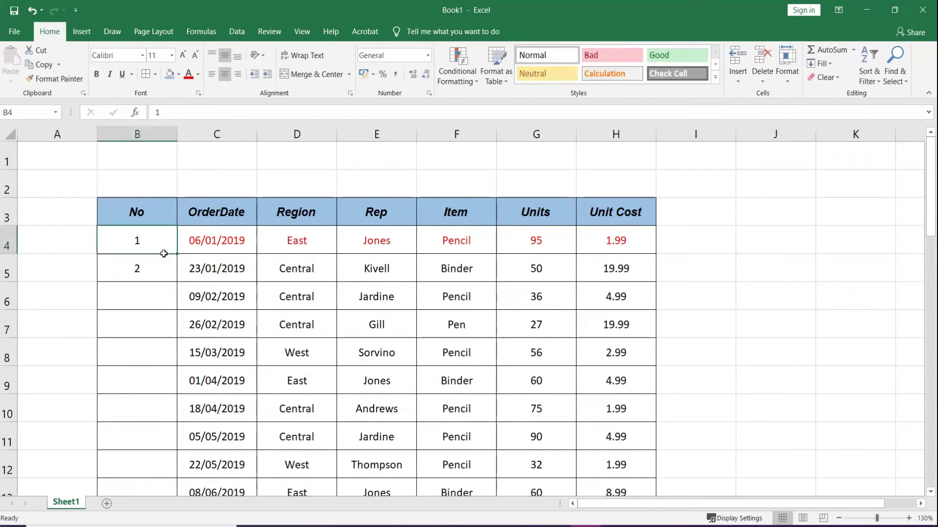
{"action": "left_click_drag", "start_coordinate": [163, 253], "coordinate": [163, 274]}
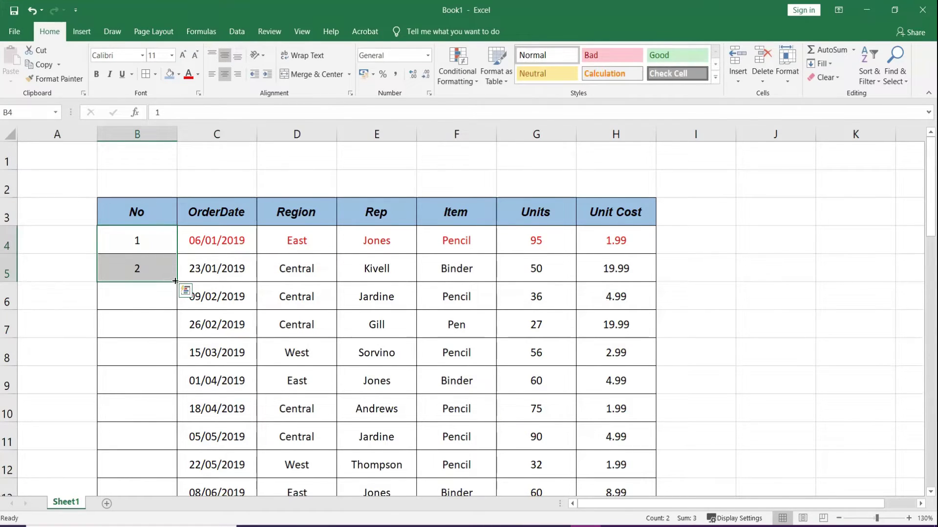
Step: Drag the 1–2 start of the No column down column B and check the result
{"action": "left_click_drag", "start_coordinate": [175, 281], "coordinate": [161, 395]}
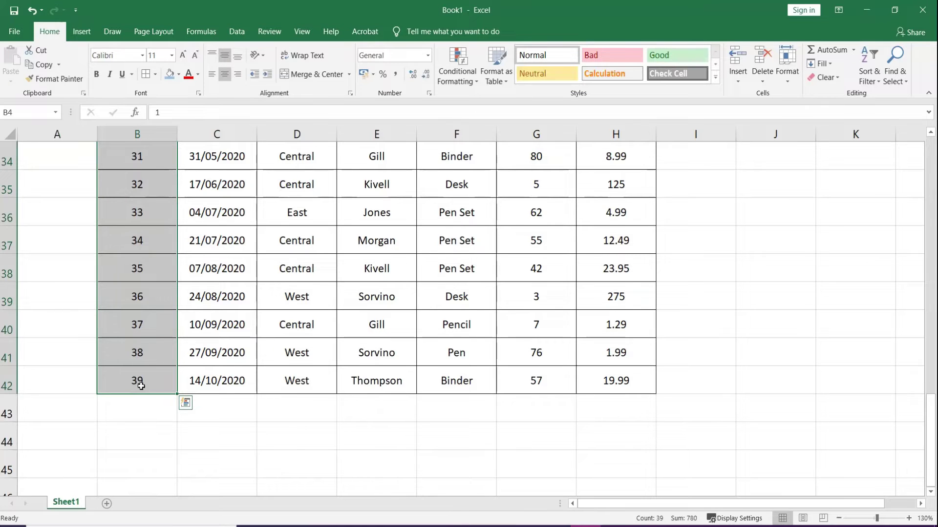
{"action": "scroll", "coordinate": [148, 399], "scroll_direction": "up", "scroll_amount": 11}
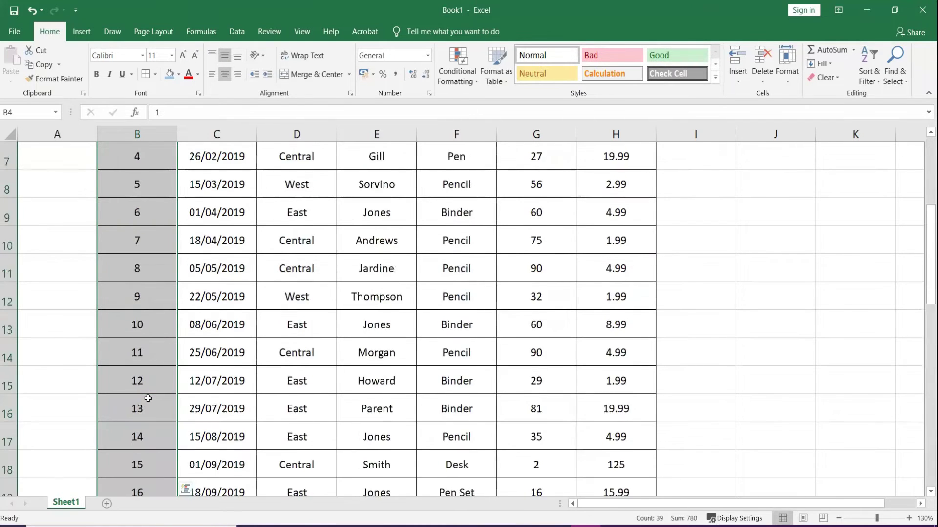
{"action": "scroll", "coordinate": [148, 399], "scroll_direction": "down", "scroll_amount": 15}
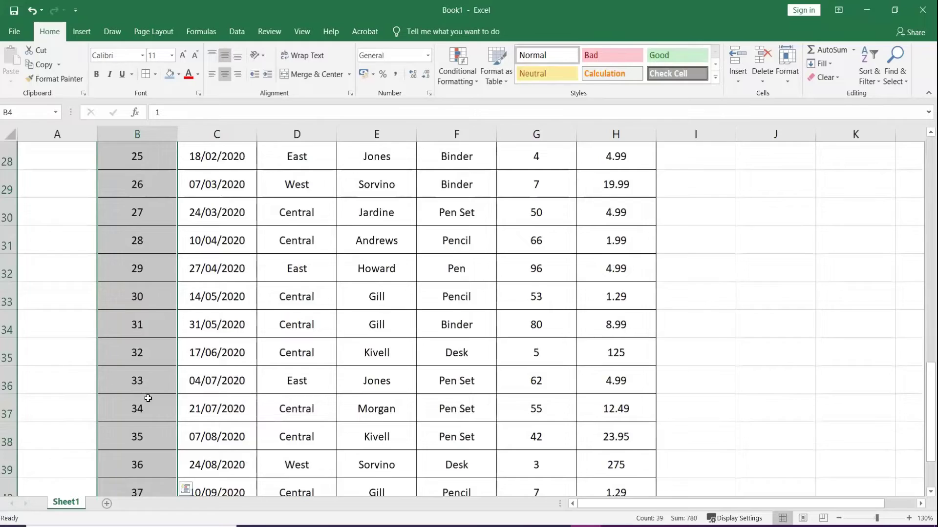
{"action": "scroll", "coordinate": [148, 398], "scroll_direction": "up", "scroll_amount": 4}
{"action": "scroll", "coordinate": [148, 399], "scroll_direction": "down", "scroll_amount": 15}
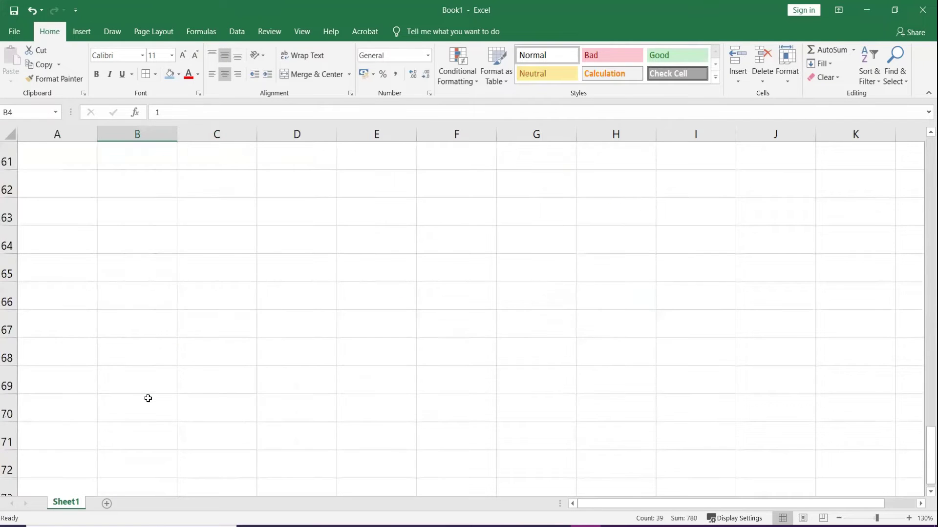
{"action": "scroll", "coordinate": [148, 399], "scroll_direction": "up", "scroll_amount": 20}
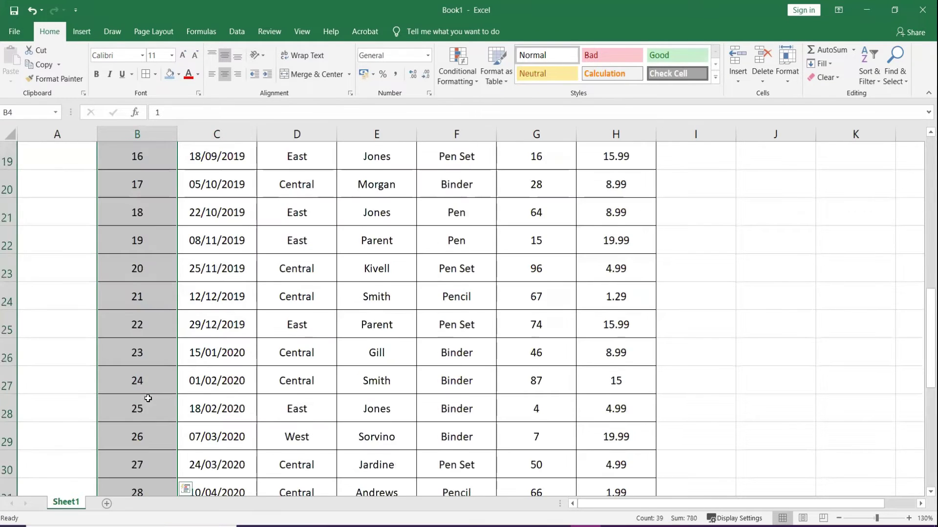
{"action": "scroll", "coordinate": [148, 399], "scroll_direction": "down", "scroll_amount": 2}
{"action": "scroll", "coordinate": [148, 399], "scroll_direction": "up", "scroll_amount": 2}
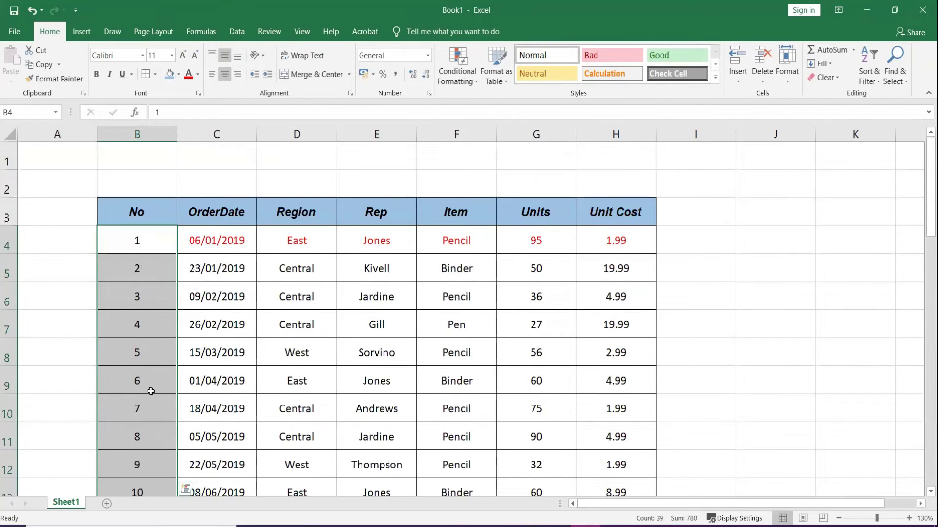
Step: Undo the fill, clear B4:B5, and re-enter 1 in B4 and 2 in B5
{"action": "key", "text": "ctrl+z"}
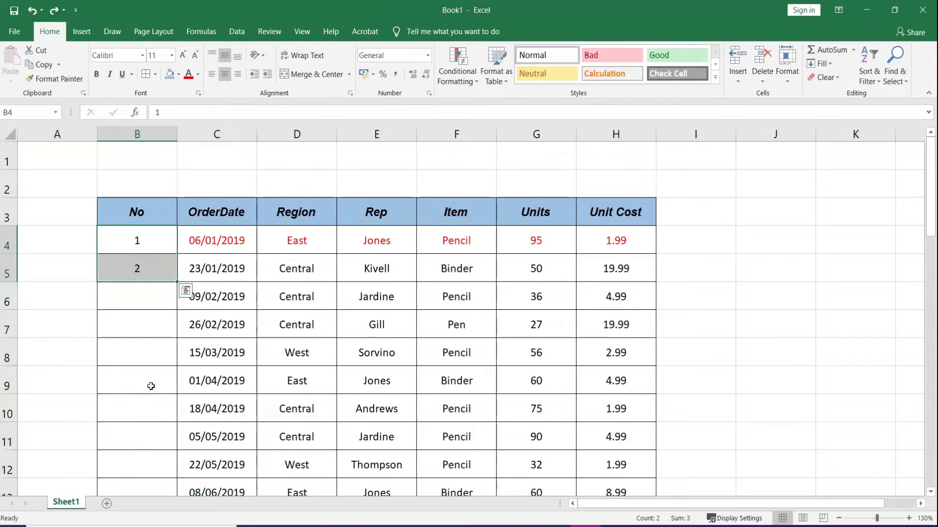
{"action": "key", "text": "Delete"}
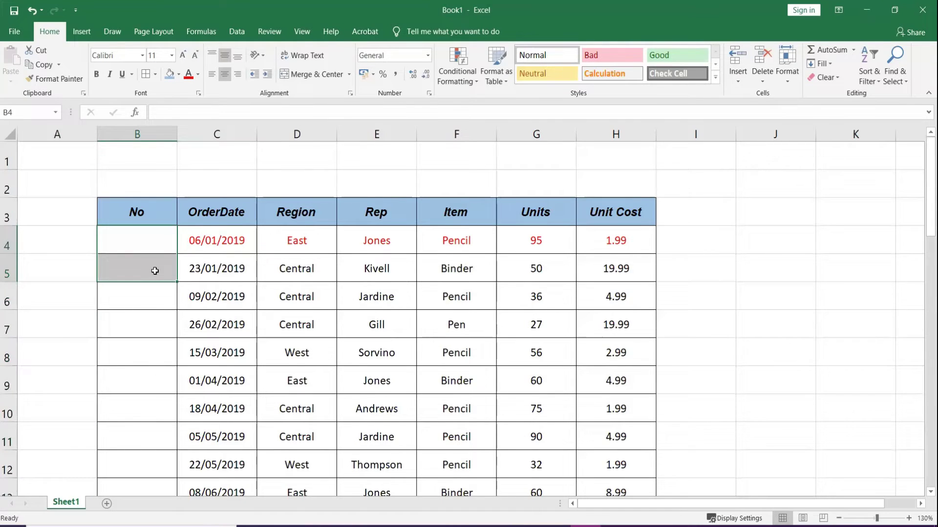
{"action": "left_click", "coordinate": [893, 302]}
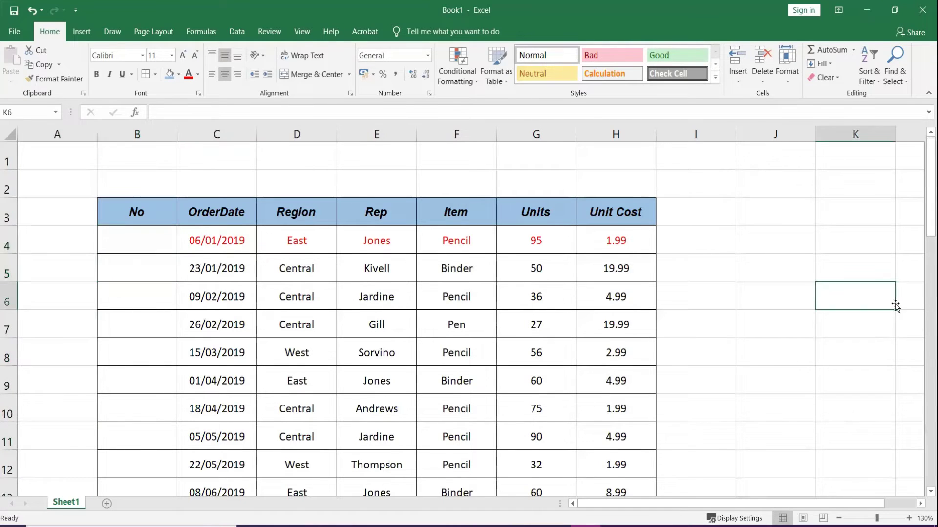
{"action": "left_click", "coordinate": [151, 239]}
{"action": "type", "text": "1"}
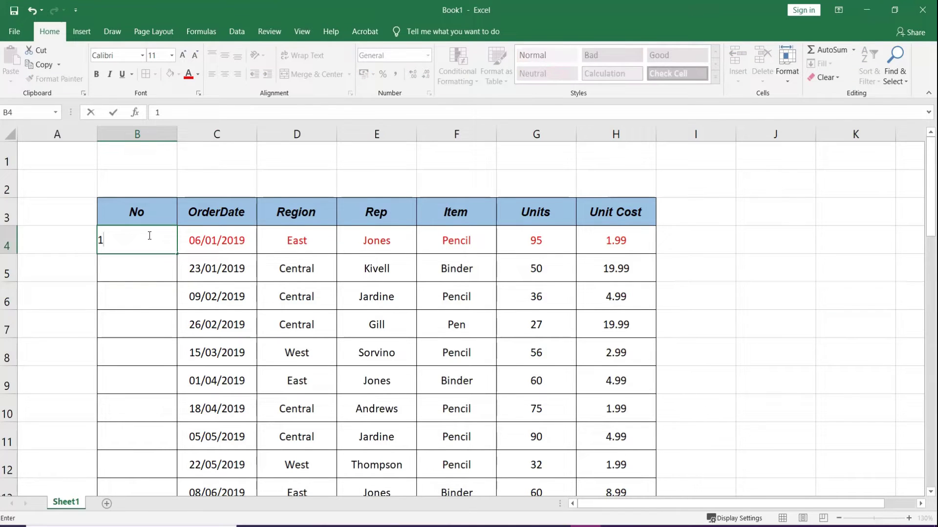
{"action": "left_click", "coordinate": [133, 267]}
{"action": "type", "text": "2"}
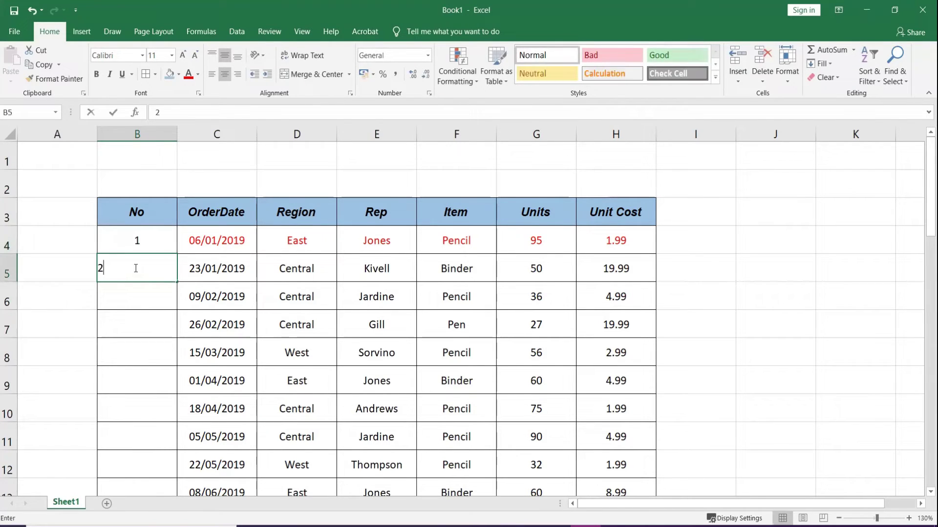
{"action": "left_click", "coordinate": [750, 272]}
Step: Fill the series from B4:B5 down to B42, numbering the orders 1 to 39
{"action": "left_click", "coordinate": [131, 238]}
{"action": "left_click_drag", "start_coordinate": [131, 237], "coordinate": [128, 266]}
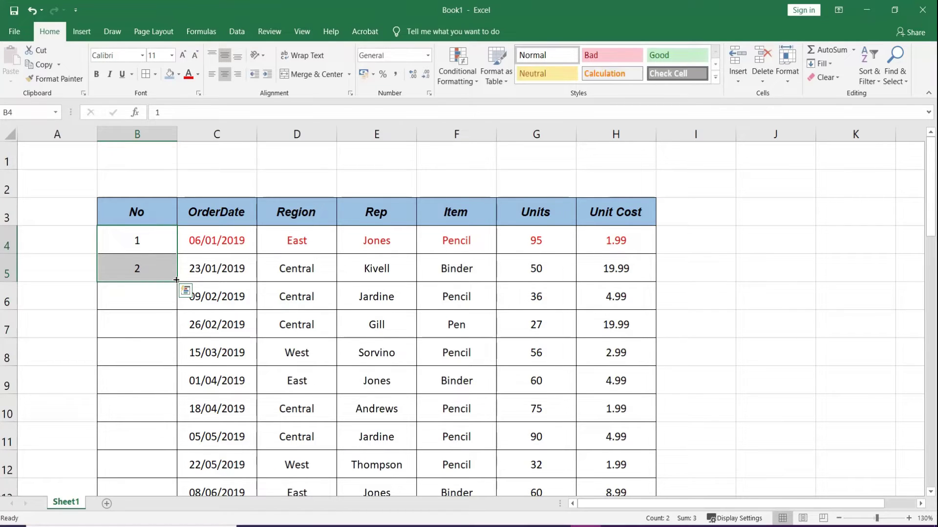
{"action": "left_click_drag", "start_coordinate": [176, 281], "coordinate": [176, 281]}
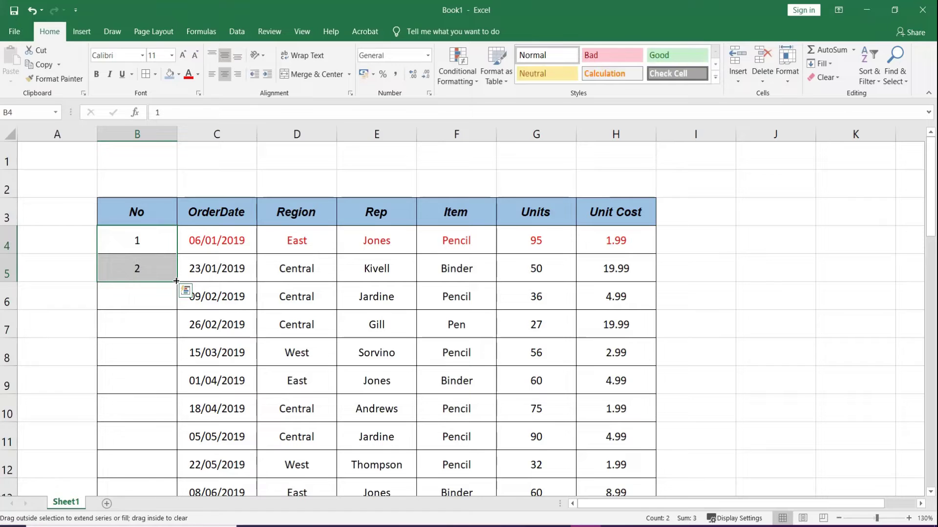
{"action": "left_click_drag", "start_coordinate": [176, 283], "coordinate": [170, 453]}
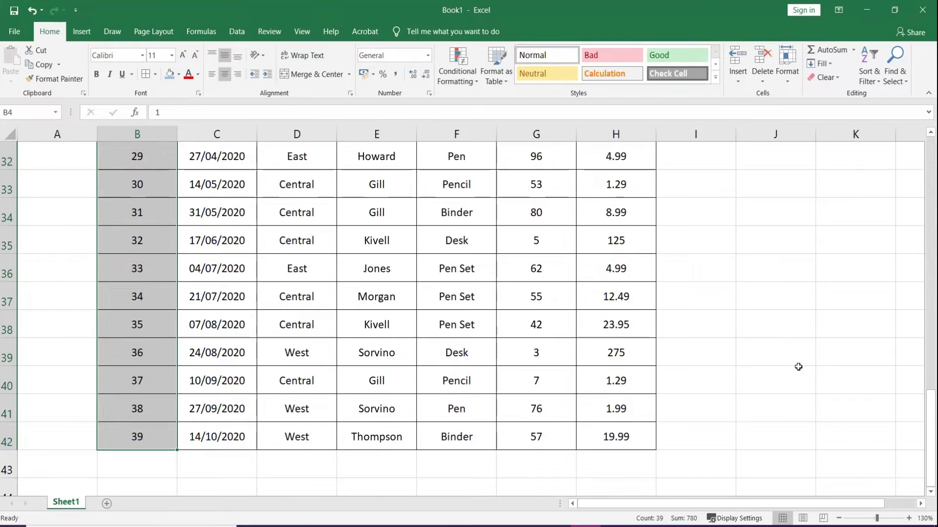
{"action": "scroll", "coordinate": [723, 354], "scroll_direction": "up", "scroll_amount": 10}
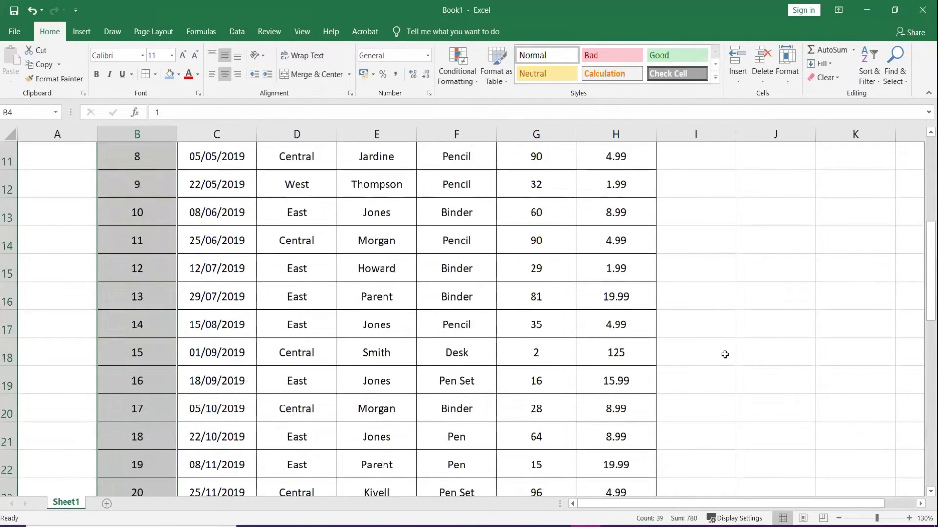
{"action": "left_click", "coordinate": [253, 151]}
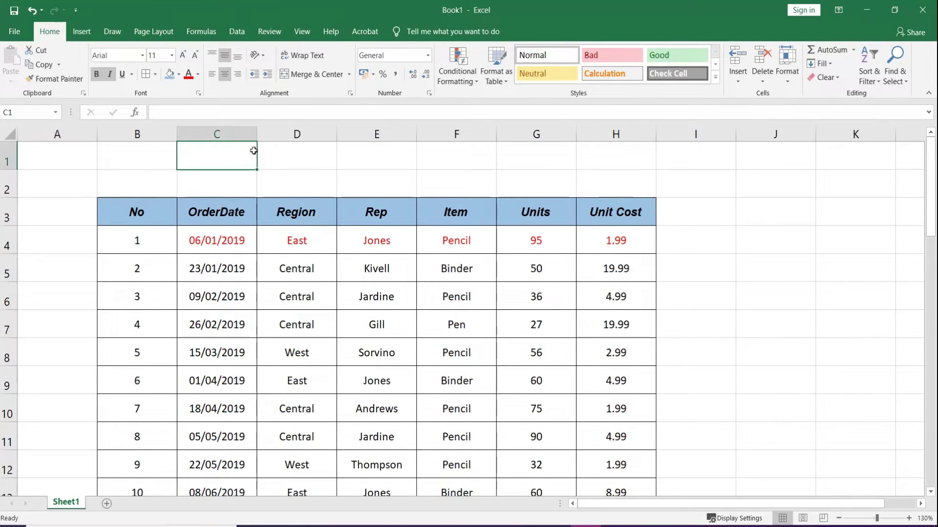
Step: Enter 'SUMMARY REPORT FOR TINI MALL' as the report title in cell C1
{"action": "type", "text": "SUMMARY REPO"}
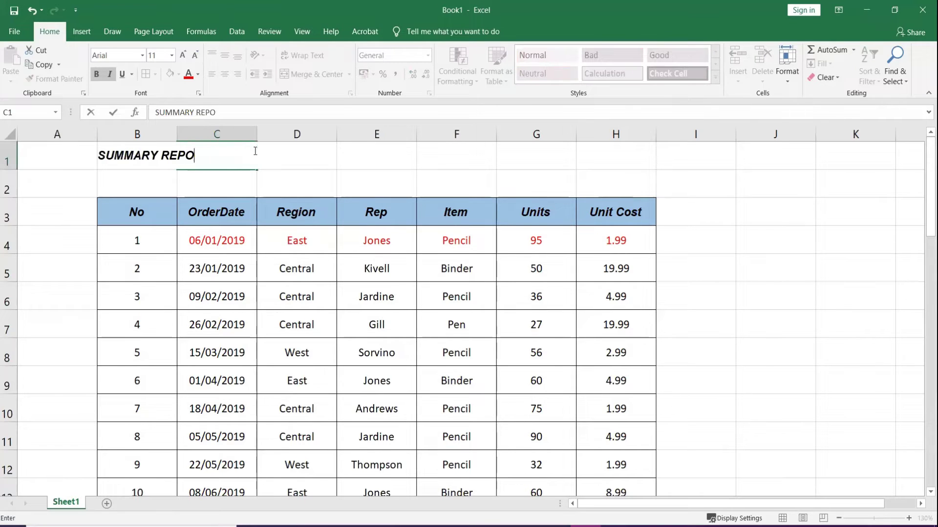
{"action": "type", "text": "RT FOR "}
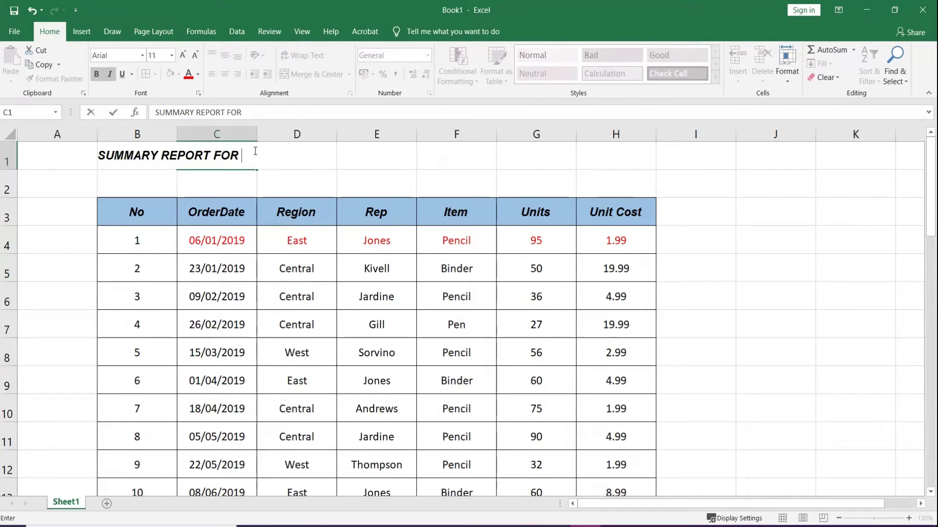
{"action": "type", "text": "TINI MALL"}
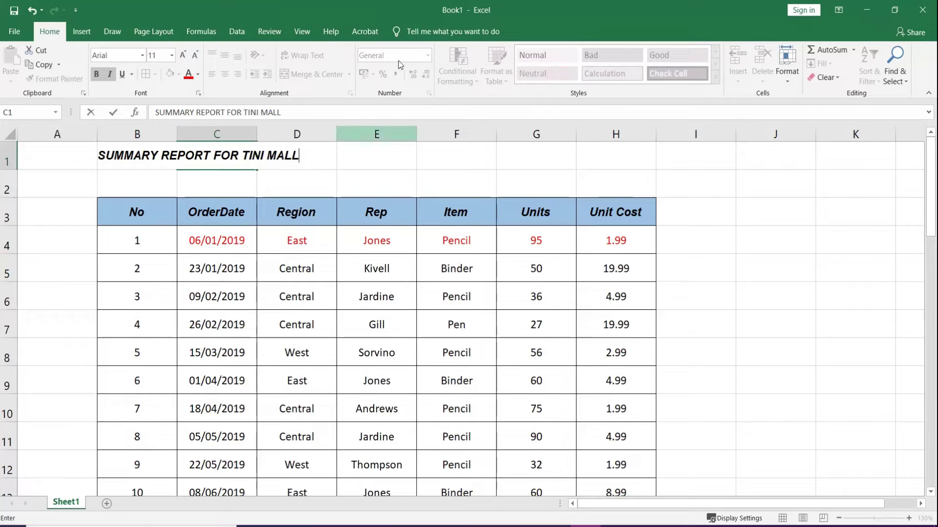
{"action": "left_click", "coordinate": [709, 204]}
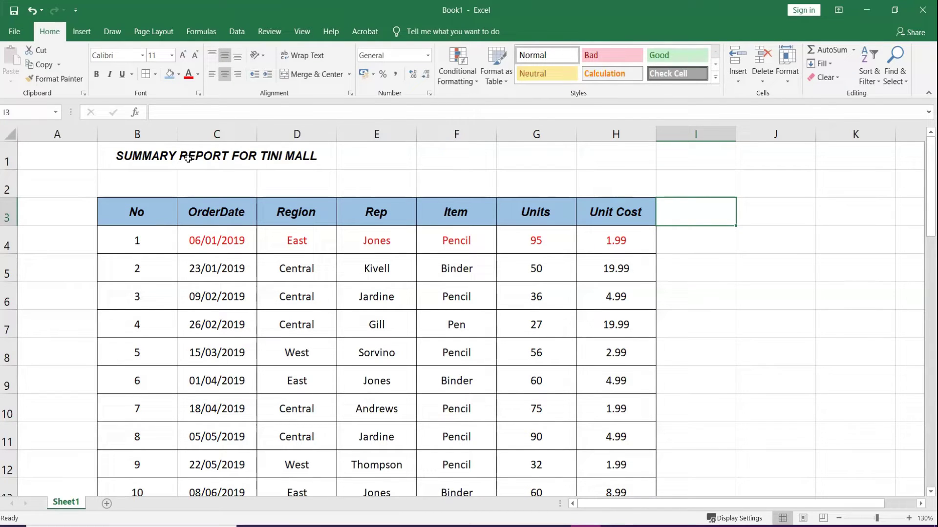
Step: Merge and centre B1:H1 so the title spans the table
{"action": "left_click", "coordinate": [128, 157]}
{"action": "left_click_drag", "start_coordinate": [128, 157], "coordinate": [613, 162]}
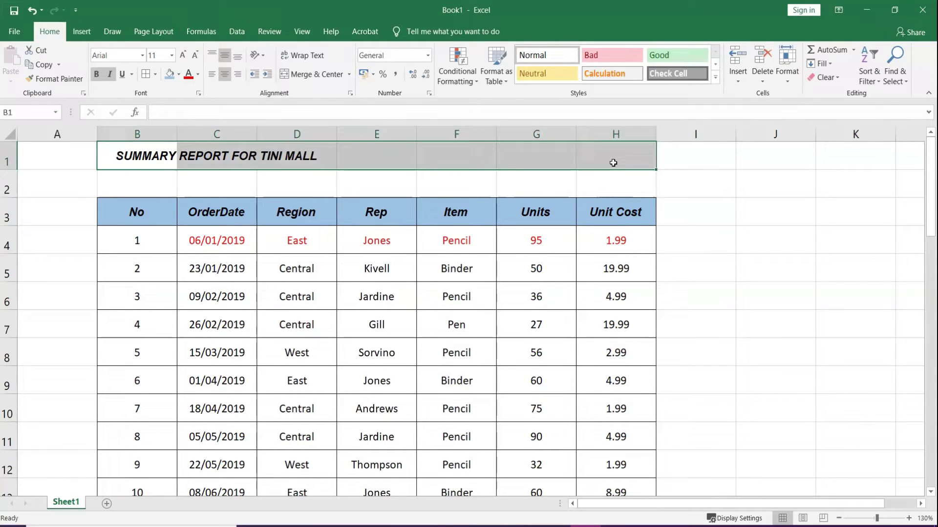
{"action": "left_click", "coordinate": [310, 74]}
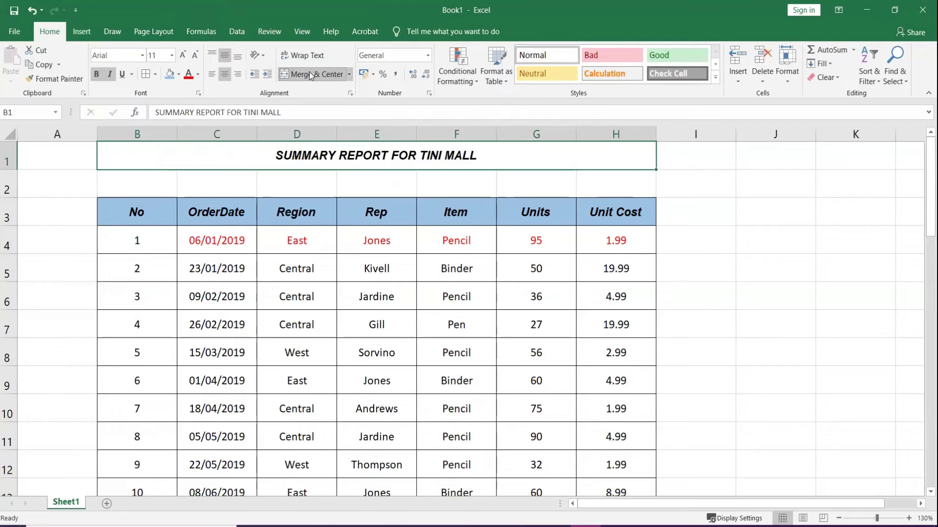
{"action": "left_click", "coordinate": [740, 224]}
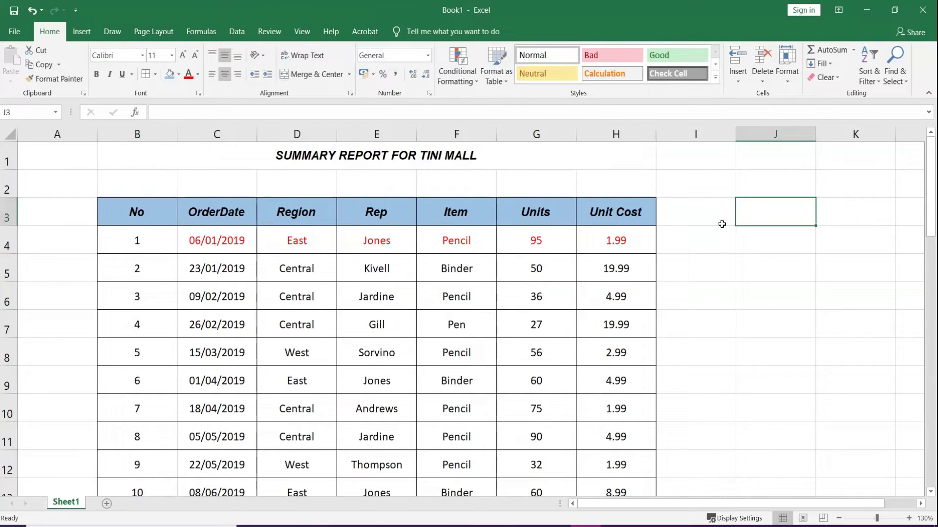
Step: Undo that merge, then reselect B1:H1 and apply Merge & Center again
{"action": "key", "text": "ctrl+z"}
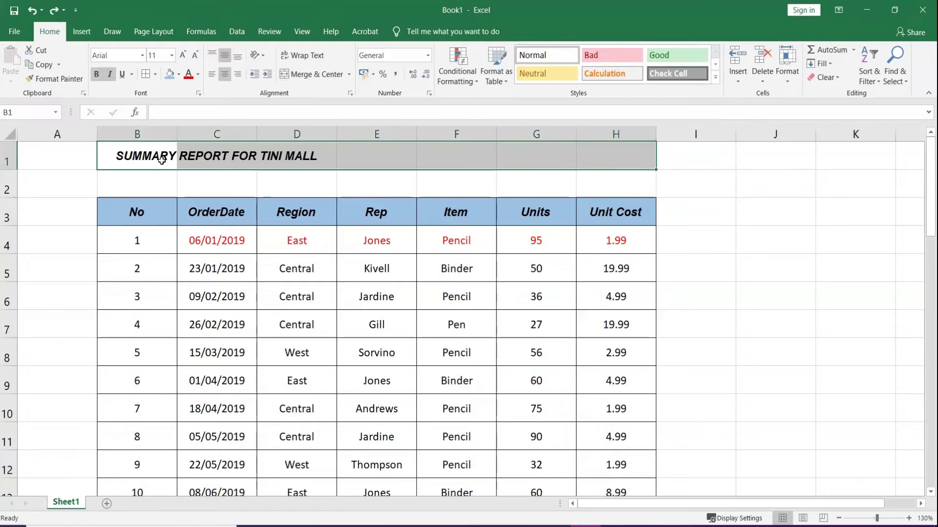
{"action": "left_click", "coordinate": [752, 230]}
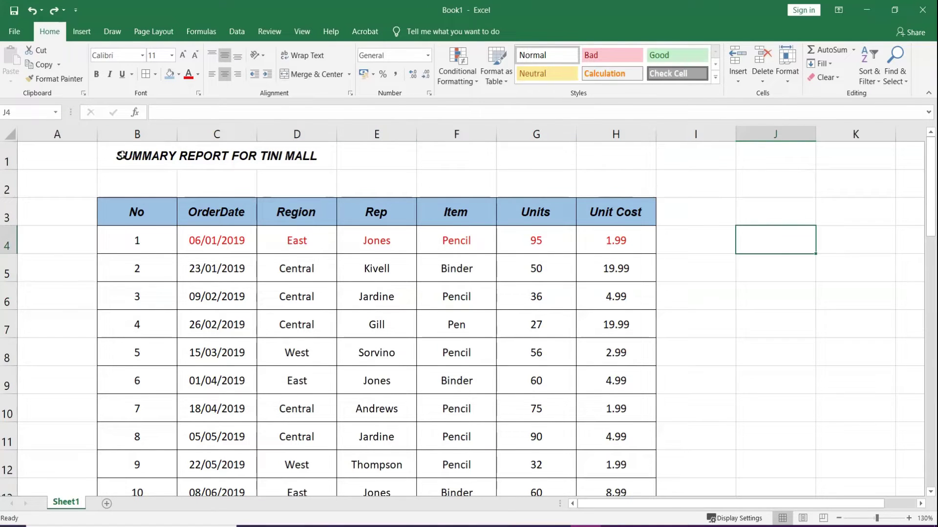
{"action": "left_click_drag", "start_coordinate": [120, 155], "coordinate": [598, 151]}
{"action": "left_click", "coordinate": [294, 74]}
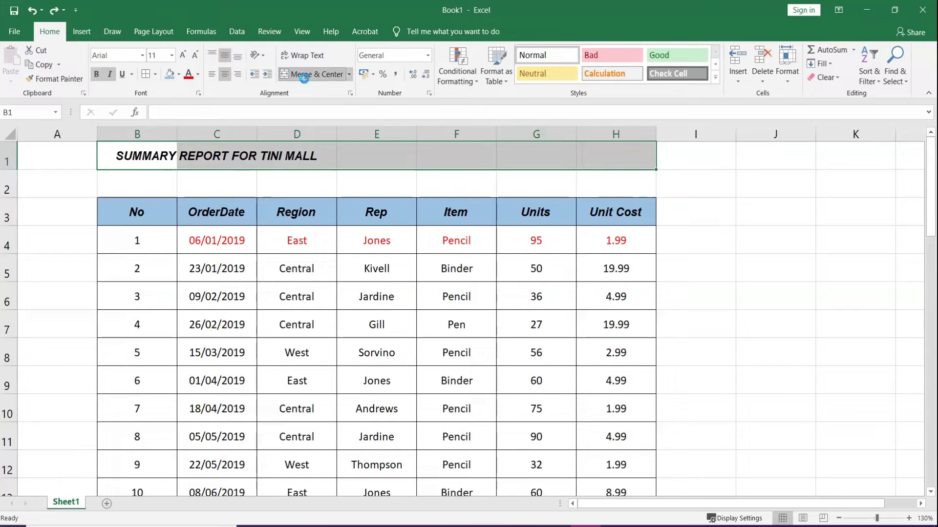
{"action": "left_click", "coordinate": [789, 285]}
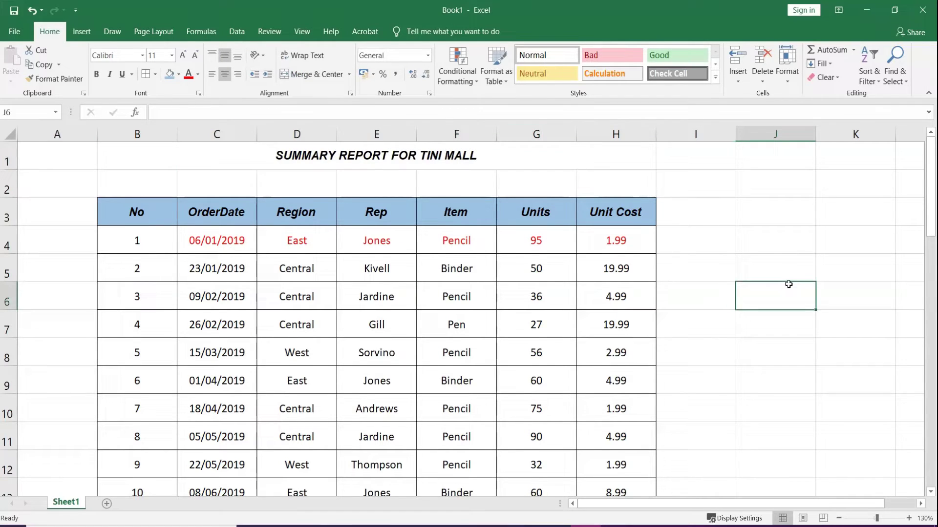
{"action": "scroll", "coordinate": [752, 374], "scroll_direction": "down", "scroll_amount": 2}
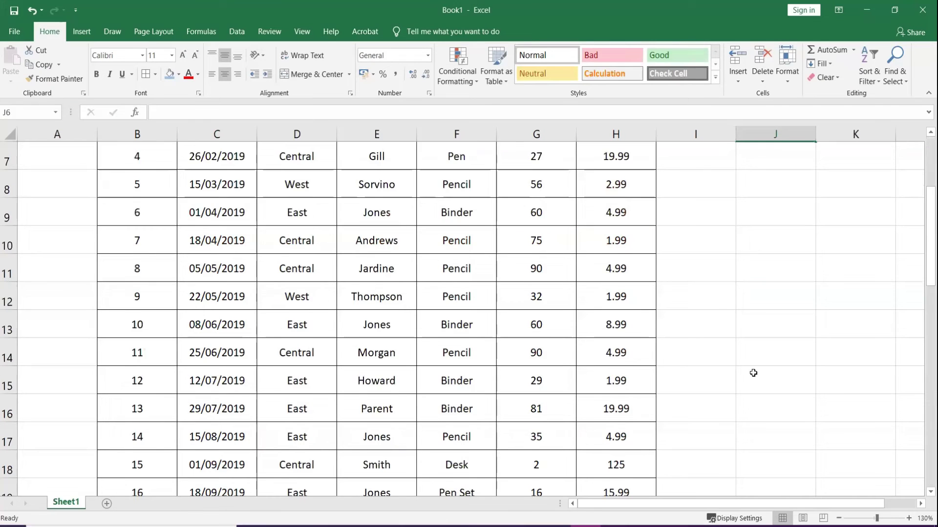
{"action": "scroll", "coordinate": [752, 374], "scroll_direction": "up", "scroll_amount": 2}
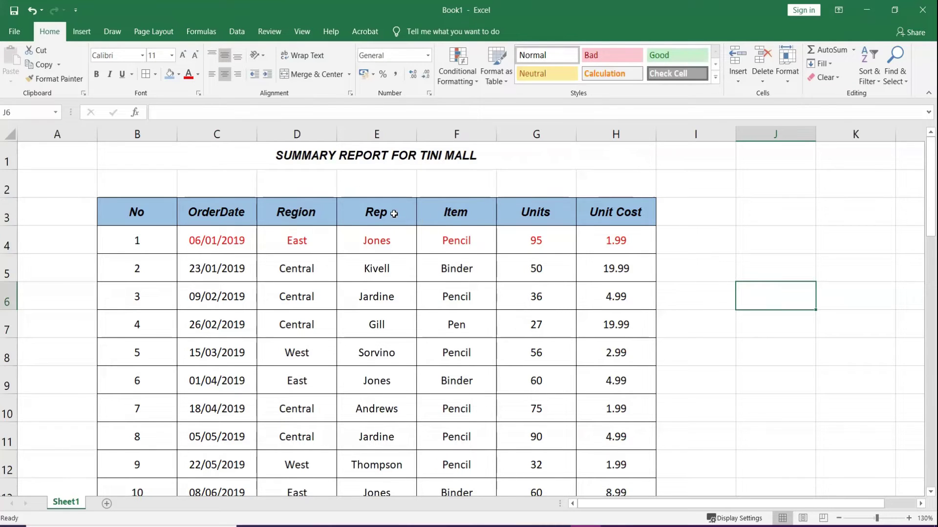
Step: Replace the first Rep entry in E4 with a long full name, correcting a typo
{"action": "left_click", "coordinate": [379, 240]}
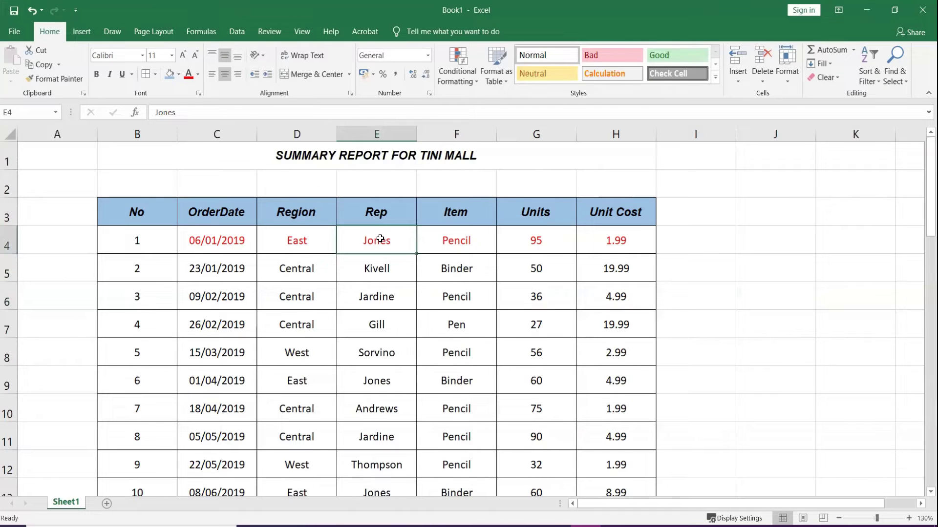
{"action": "type", "text": "KAHIR"}
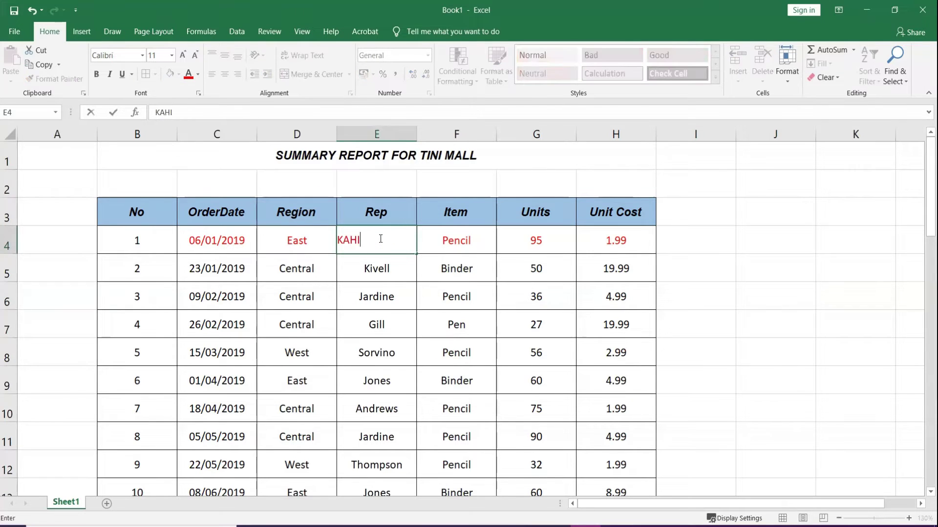
{"action": "key", "text": "BackSpace"}
{"action": "key", "text": "BackSpace"}
{"action": "key", "text": "BackSpace"}
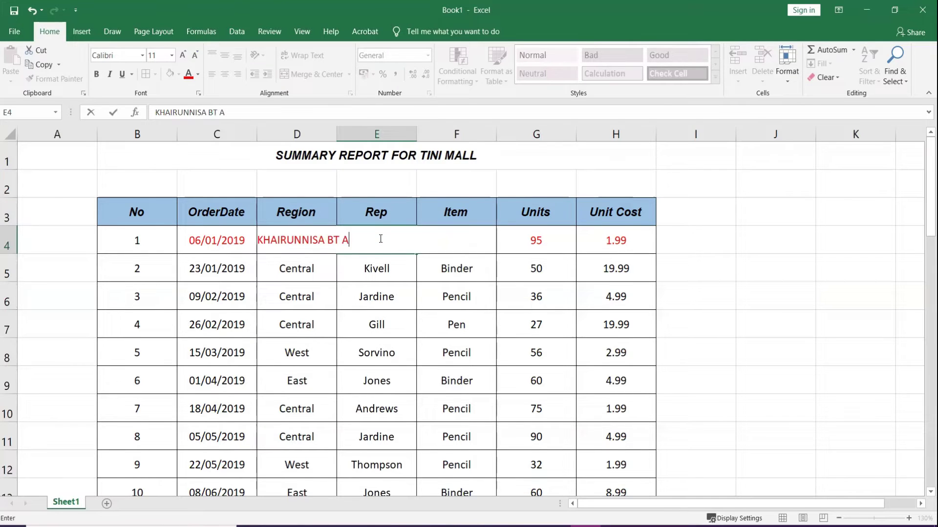
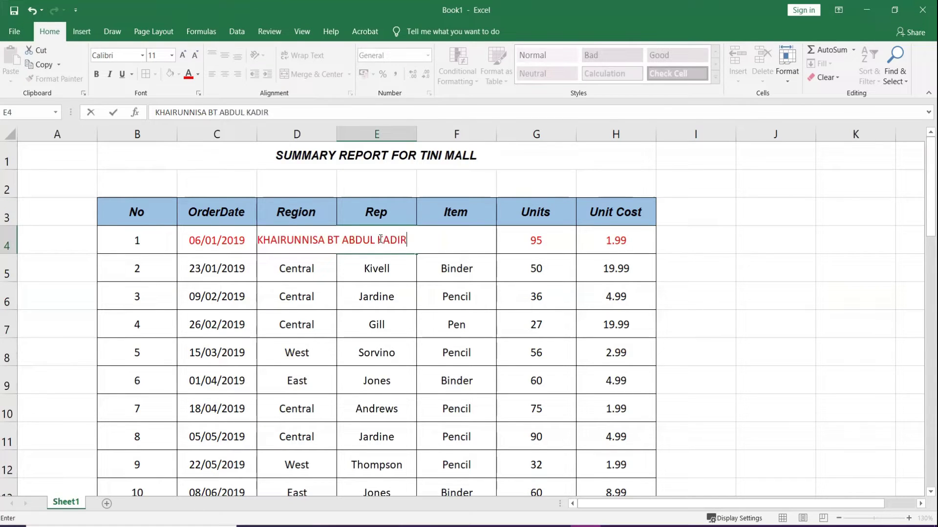
{"action": "left_click", "coordinate": [819, 287]}
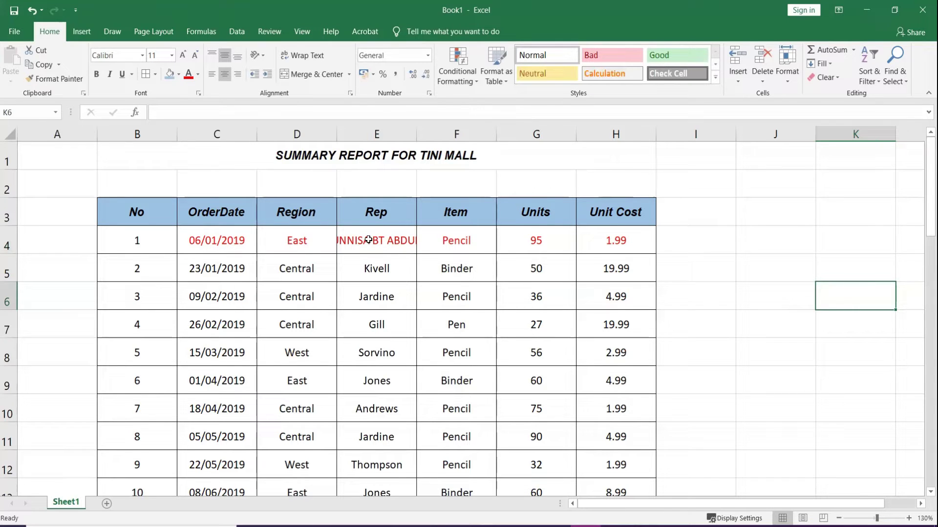
Step: Try autofitting column E, then apply Wrap Text to cell E4 instead
{"action": "double_click", "coordinate": [416, 134]}
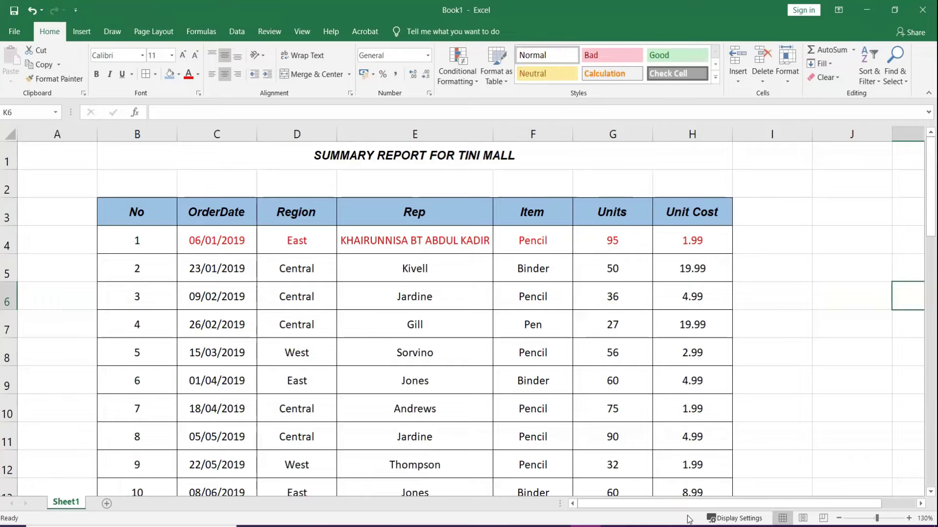
{"action": "scroll", "coordinate": [689, 519], "scroll_direction": "right", "scroll_amount": 5}
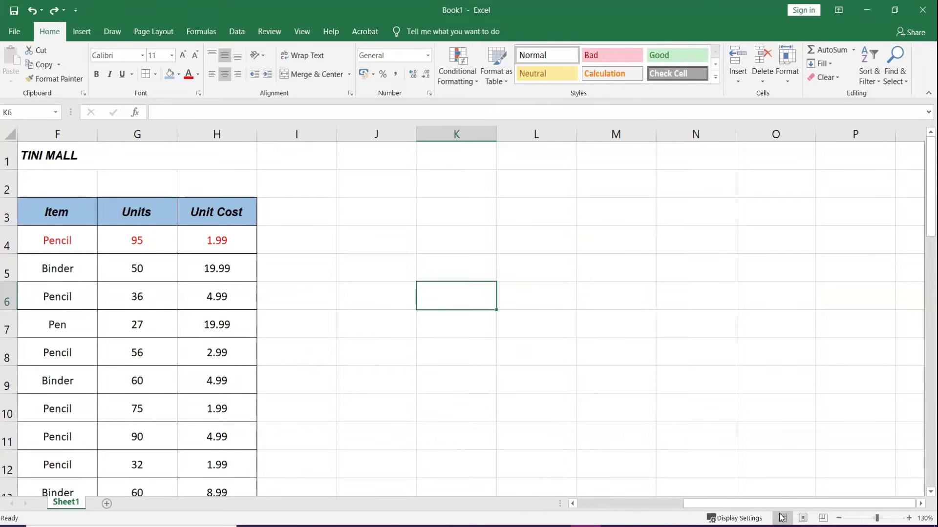
{"action": "left_click_drag", "start_coordinate": [792, 503], "coordinate": [686, 502]}
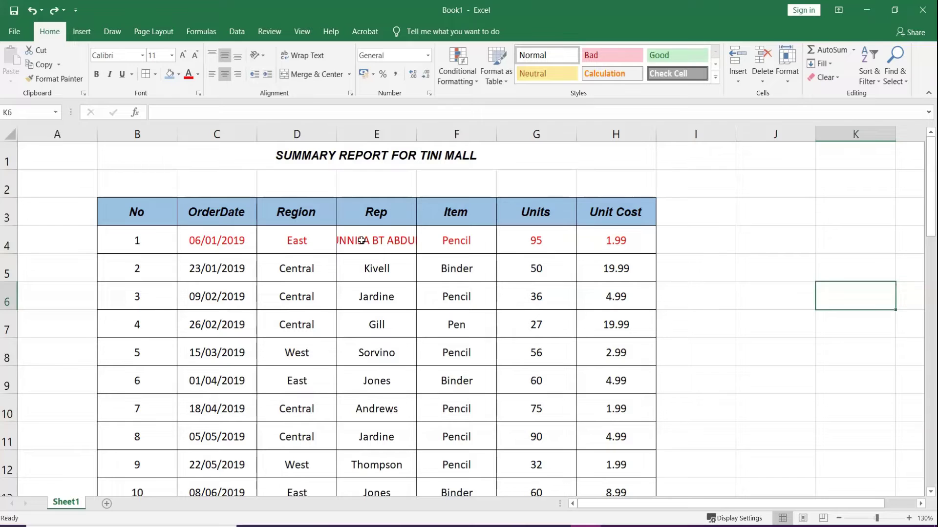
{"action": "left_click", "coordinate": [362, 241]}
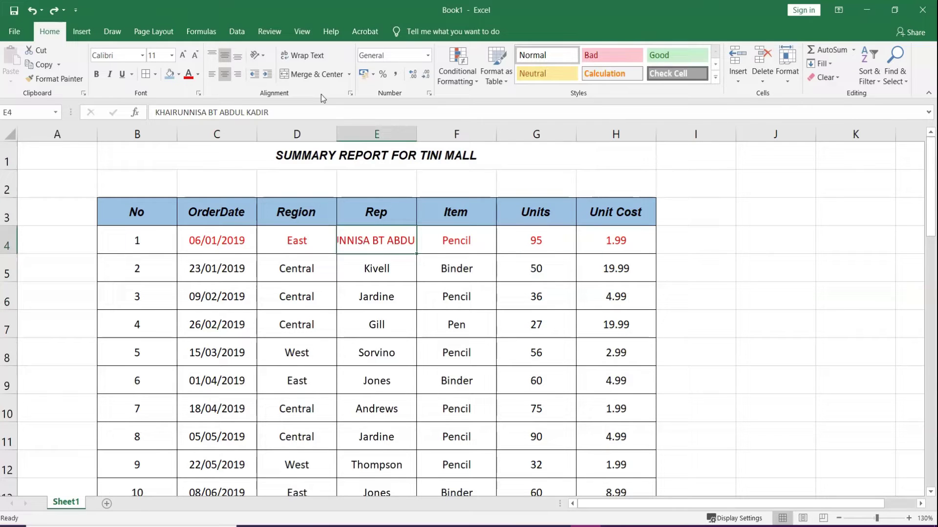
{"action": "left_click", "coordinate": [301, 57]}
{"action": "left_click", "coordinate": [799, 294]}
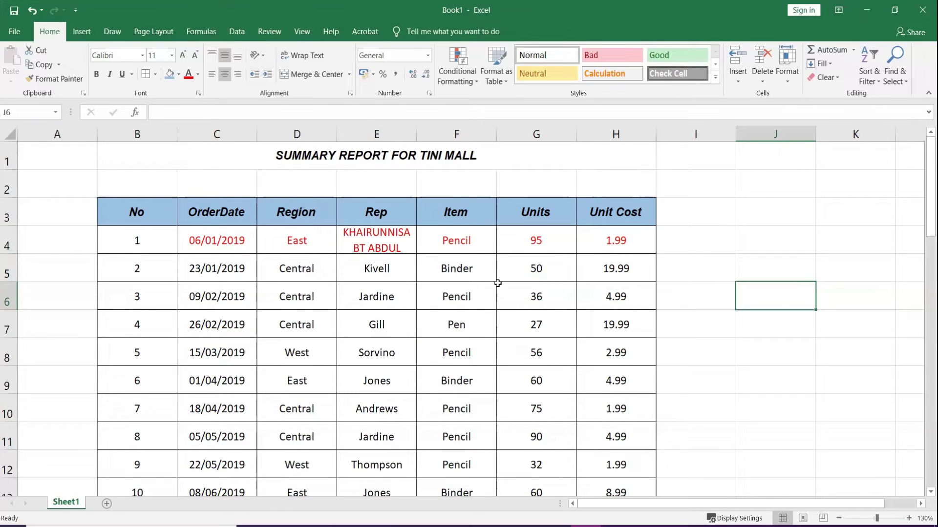
Step: Select the whole sheet and drag a row border to make every row taller
{"action": "left_click", "coordinate": [8, 135]}
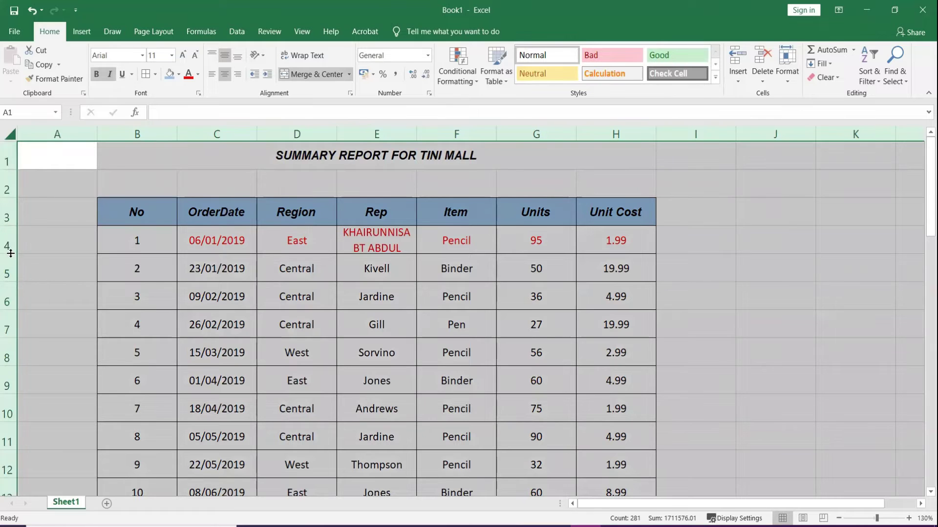
{"action": "left_click_drag", "start_coordinate": [10, 254], "coordinate": [11, 301]}
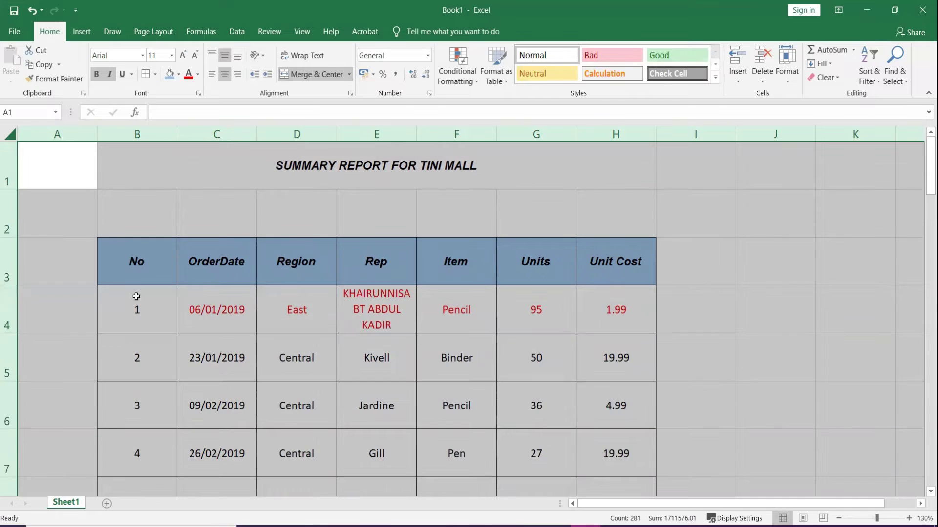
{"action": "left_click", "coordinate": [724, 368]}
{"action": "scroll", "coordinate": [731, 353], "scroll_direction": "down", "scroll_amount": 2}
{"action": "scroll", "coordinate": [737, 360], "scroll_direction": "up", "scroll_amount": 2}
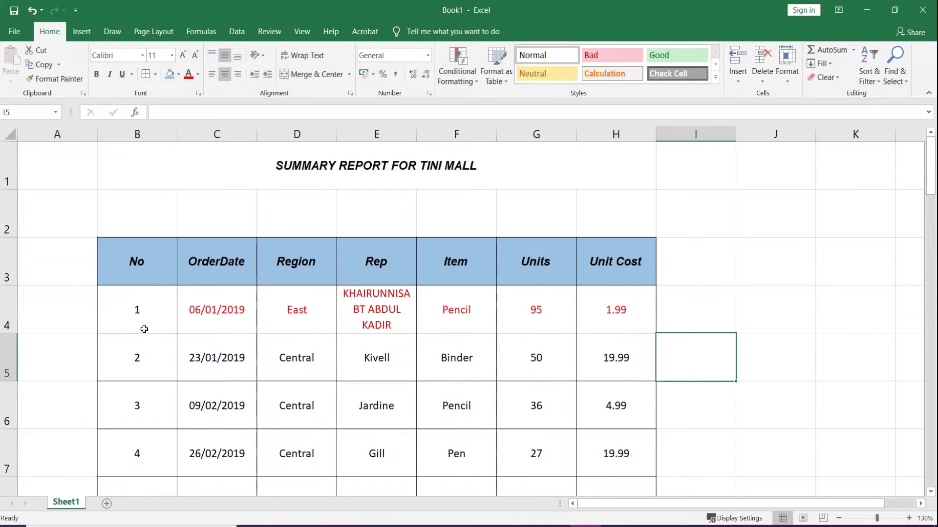
Step: Fill row 42 (B42:H42) down one row to add order number 40 in row 43
{"action": "scroll", "coordinate": [144, 403], "scroll_direction": "down", "scroll_amount": 15}
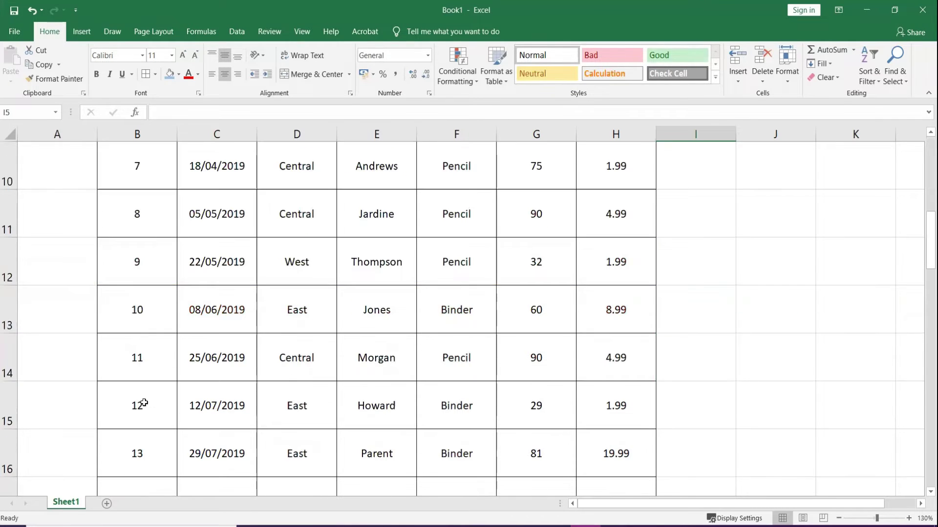
{"action": "scroll", "coordinate": [145, 402], "scroll_direction": "up", "scroll_amount": 3}
{"action": "left_click_drag", "start_coordinate": [131, 405], "coordinate": [614, 423]}
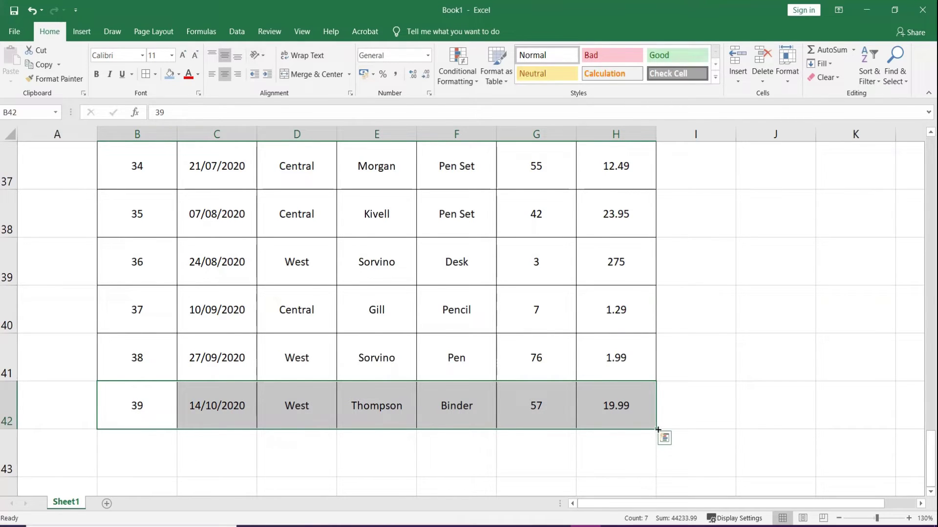
{"action": "left_click_drag", "start_coordinate": [147, 415], "coordinate": [617, 421]}
{"action": "left_click_drag", "start_coordinate": [655, 429], "coordinate": [654, 466]}
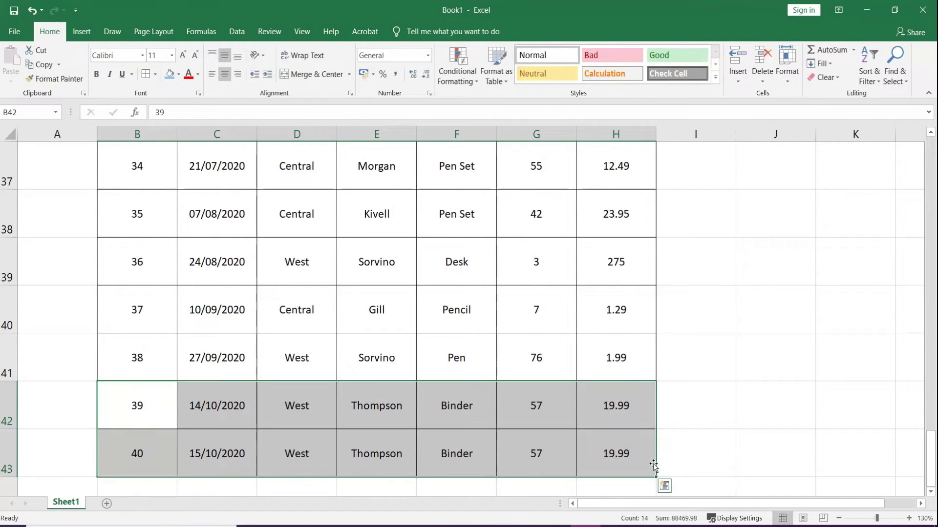
{"action": "left_click", "coordinate": [782, 411]}
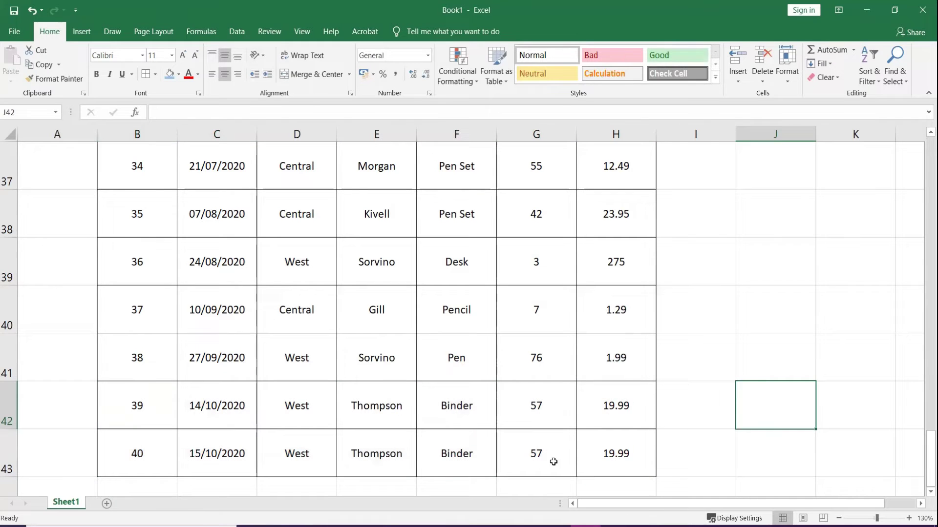
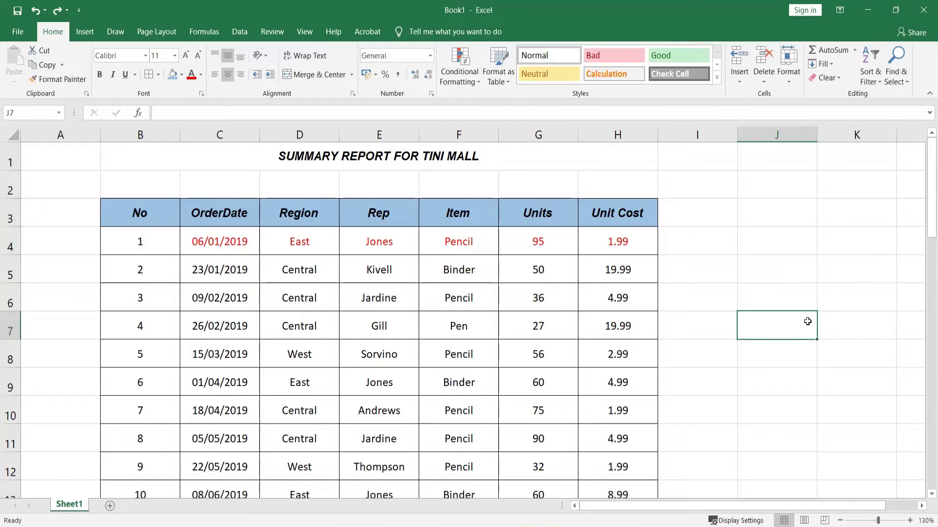
{"action": "mouse_move", "coordinate": [862, 508]}
{"action": "left_mouse_down"}
{"action": "mouse_move", "coordinate": [871, 506]}
{"action": "mouse_move", "coordinate": [860, 505]}
{"action": "left_mouse_up"}
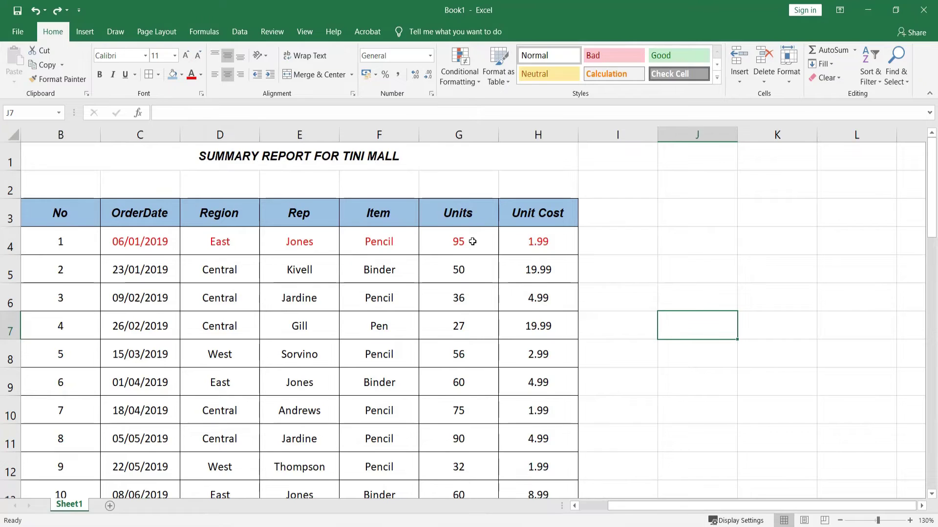
{"action": "left_click", "coordinate": [635, 211]}
{"action": "left_click", "coordinate": [574, 212]}
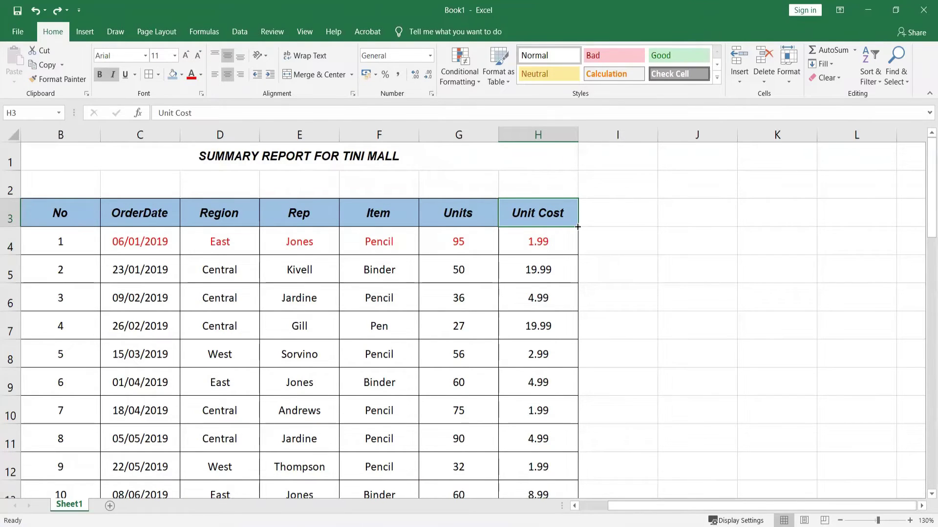
Step: Extend the blue italic header style into I3 and label it 'Total'
{"action": "left_click_drag", "start_coordinate": [577, 227], "coordinate": [641, 228]}
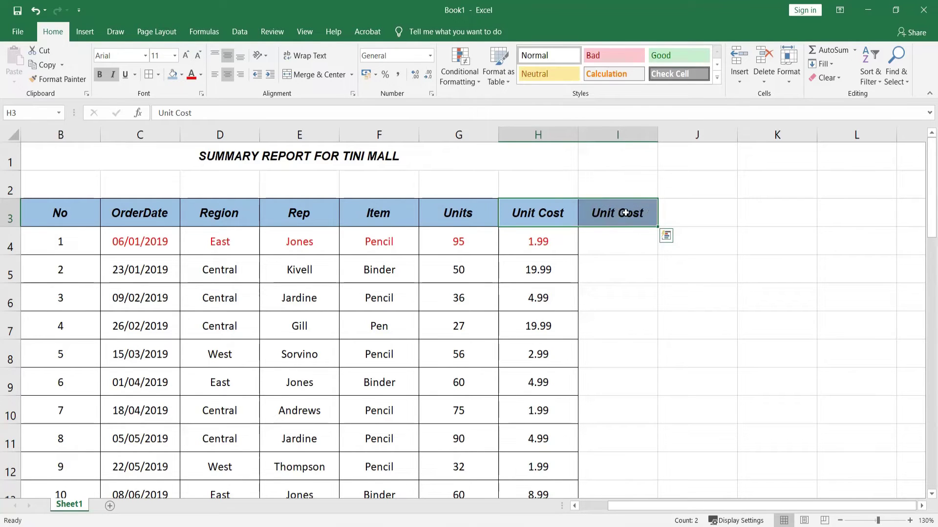
{"action": "left_click", "coordinate": [625, 213]}
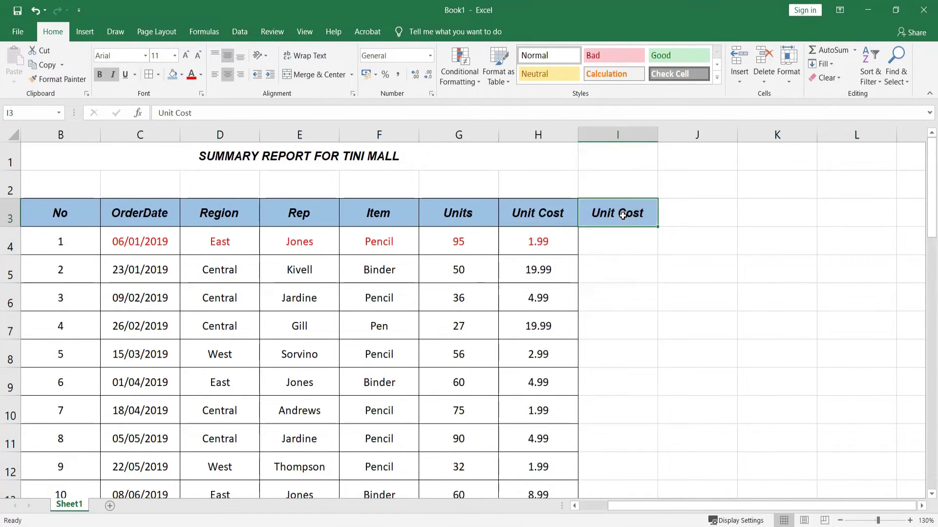
{"action": "type", "text": "tOTA"}
{"action": "key", "text": "BackSpace"}
{"action": "key", "text": "BackSpace"}
{"action": "key", "text": "BackSpace"}
{"action": "key", "text": "BackSpace"}
{"action": "type", "text": "TOT"}
{"action": "key", "text": "BackSpace"}
{"action": "key", "text": "BackSpace"}
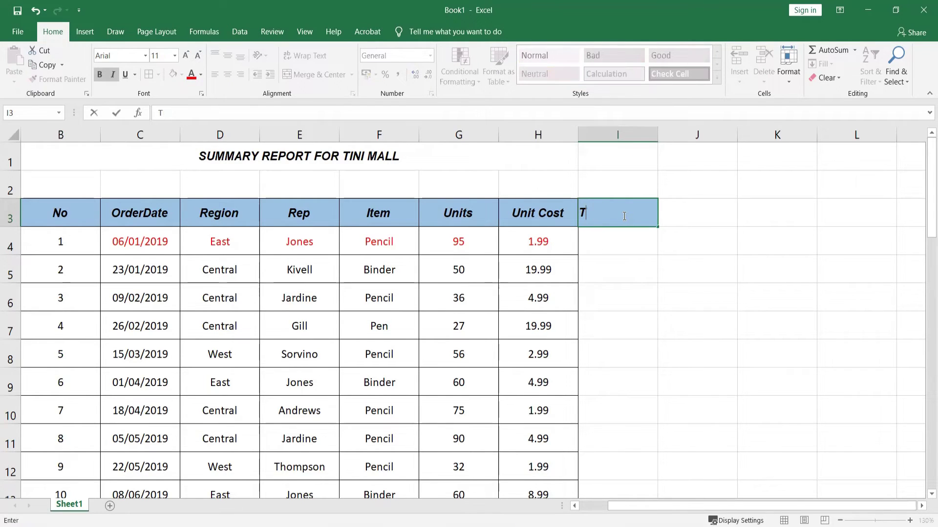
{"action": "type", "text": "otal"}
{"action": "left_click", "coordinate": [750, 280]}
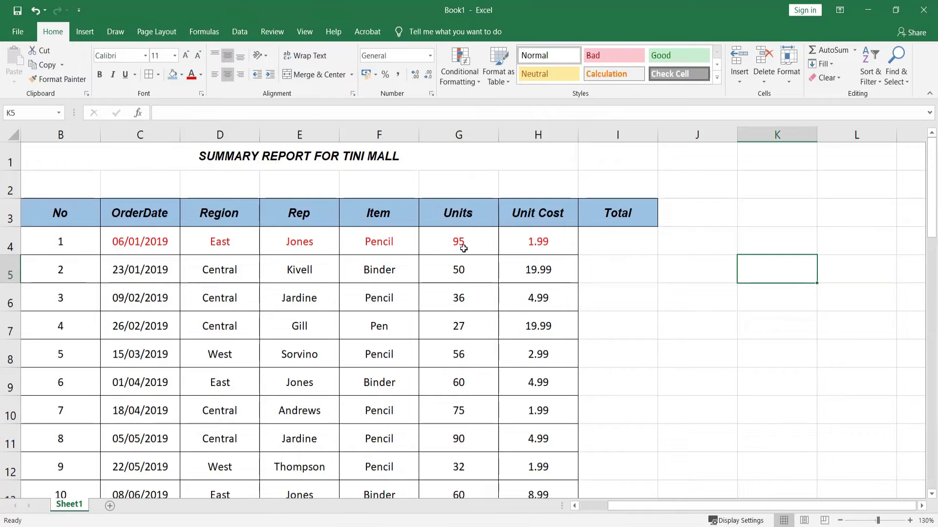
Step: Enter =H4*G4 in I4 so the first order's total shows 189.05
{"action": "left_click", "coordinate": [606, 239]}
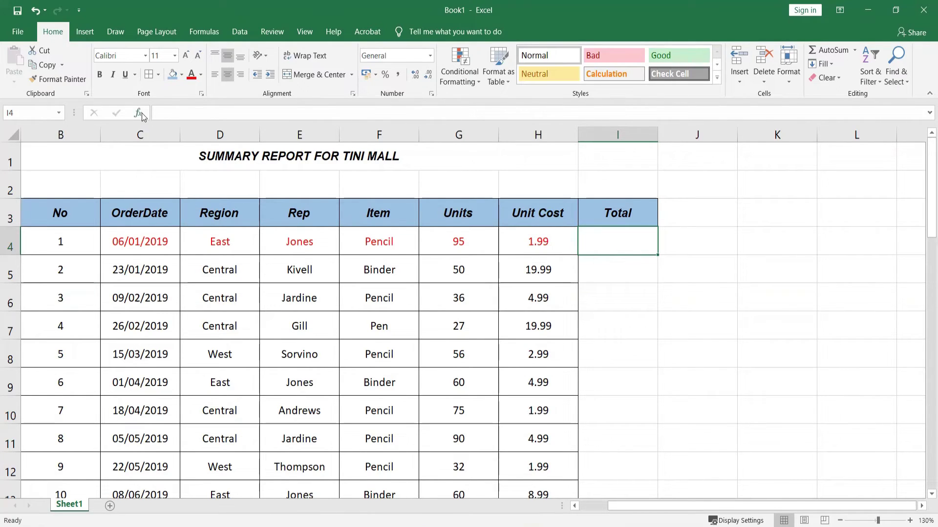
{"action": "left_click", "coordinate": [163, 113]}
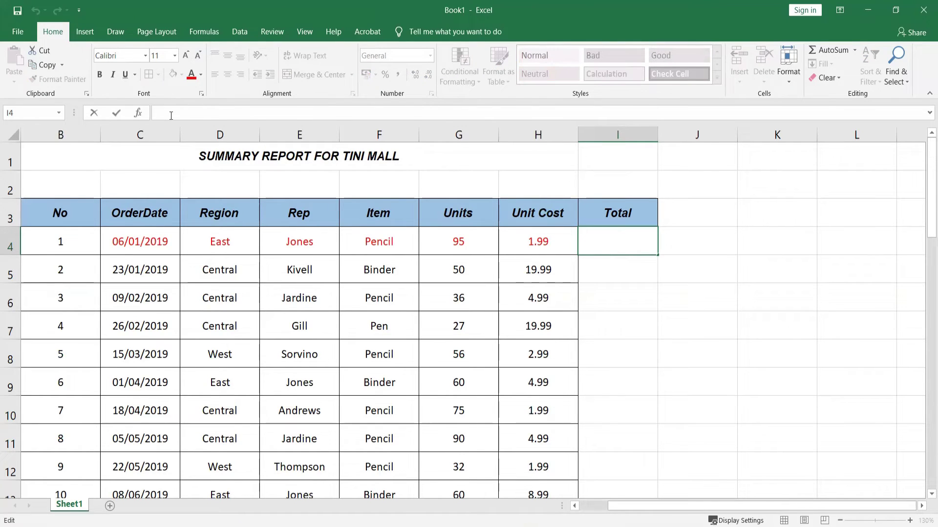
{"action": "type", "text": "="}
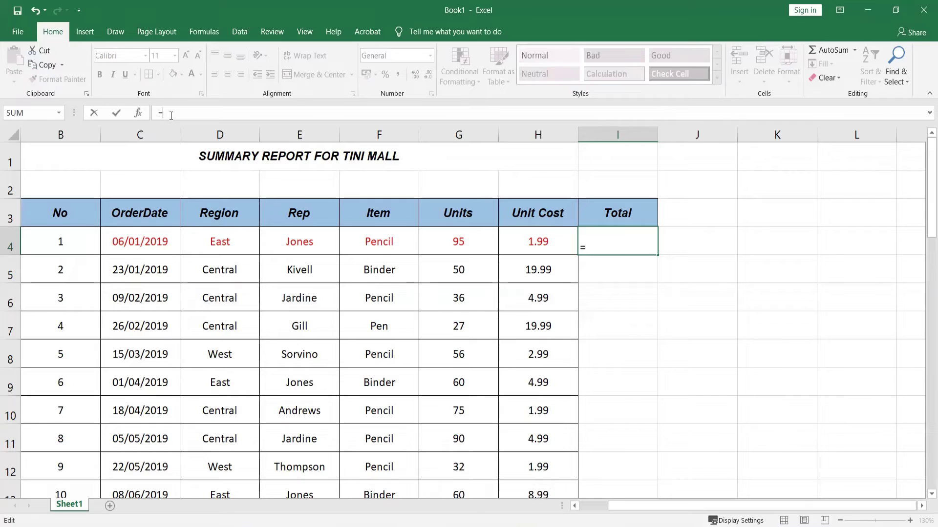
{"action": "left_click", "coordinate": [527, 243]}
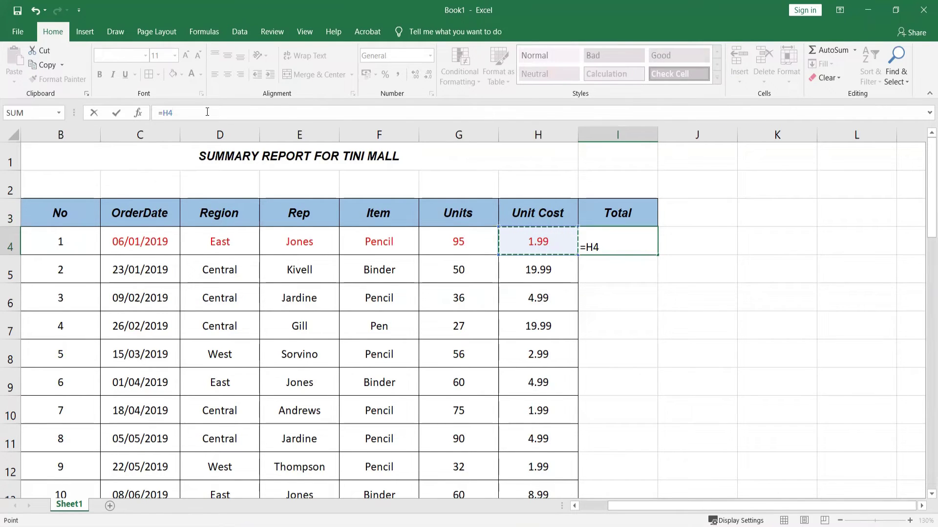
{"action": "type", "text": "*"}
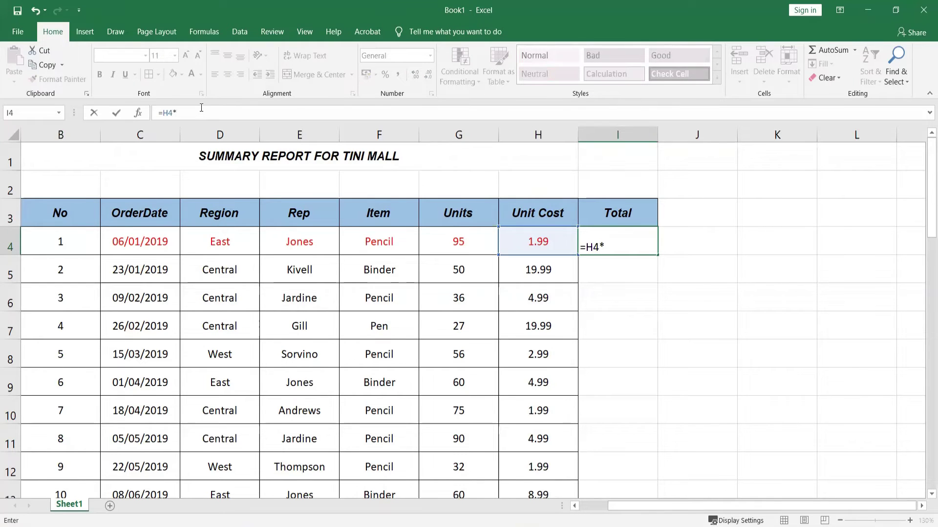
{"action": "left_click", "coordinate": [432, 240]}
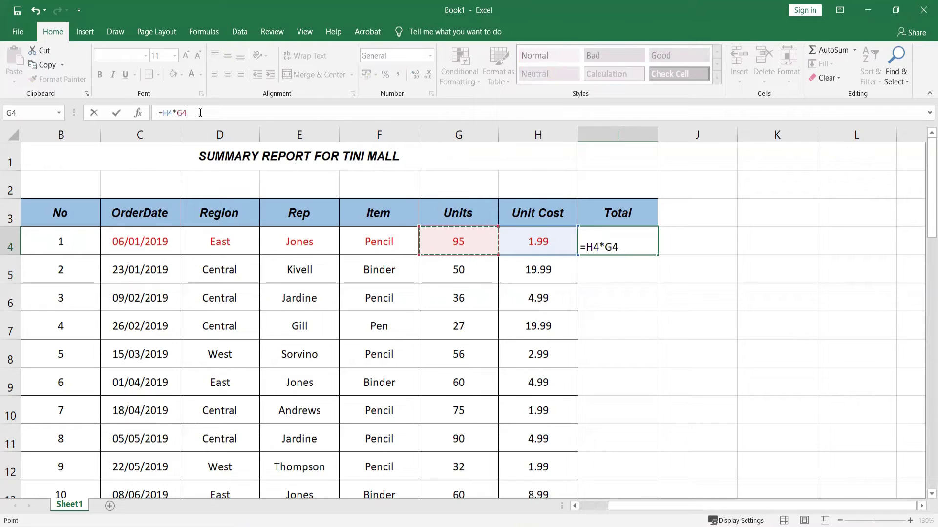
{"action": "key", "text": "Return"}
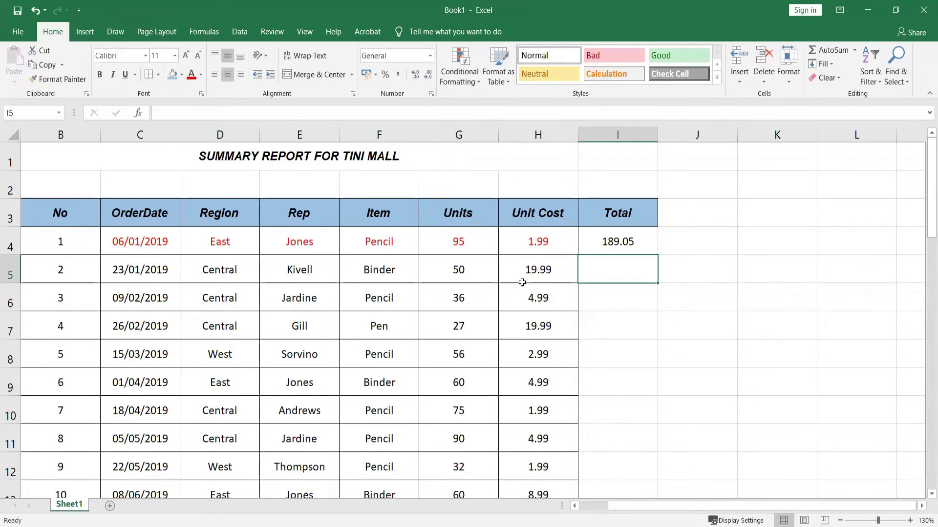
Step: Fill the I4 Total formula down through I42 for all 39 orders
{"action": "scroll", "coordinate": [496, 373], "scroll_direction": "down", "scroll_amount": 15}
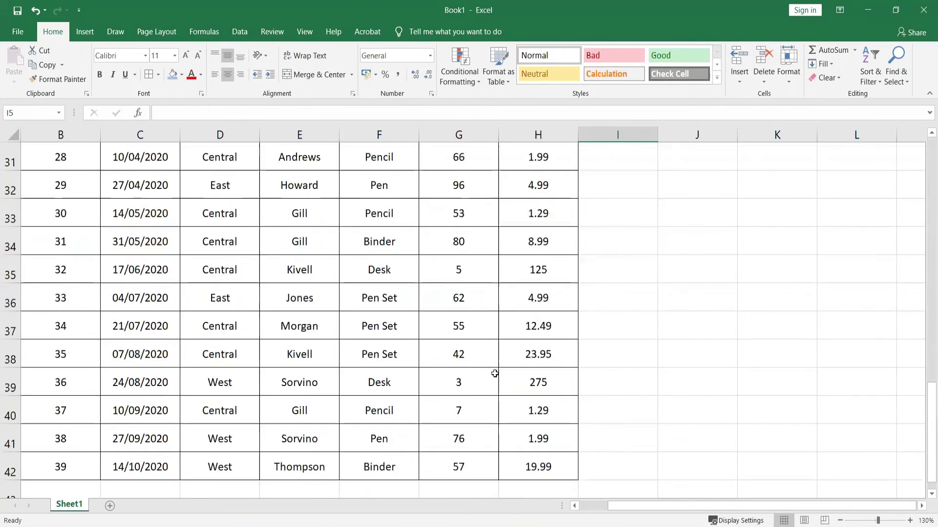
{"action": "scroll", "coordinate": [500, 369], "scroll_direction": "up", "scroll_amount": 3}
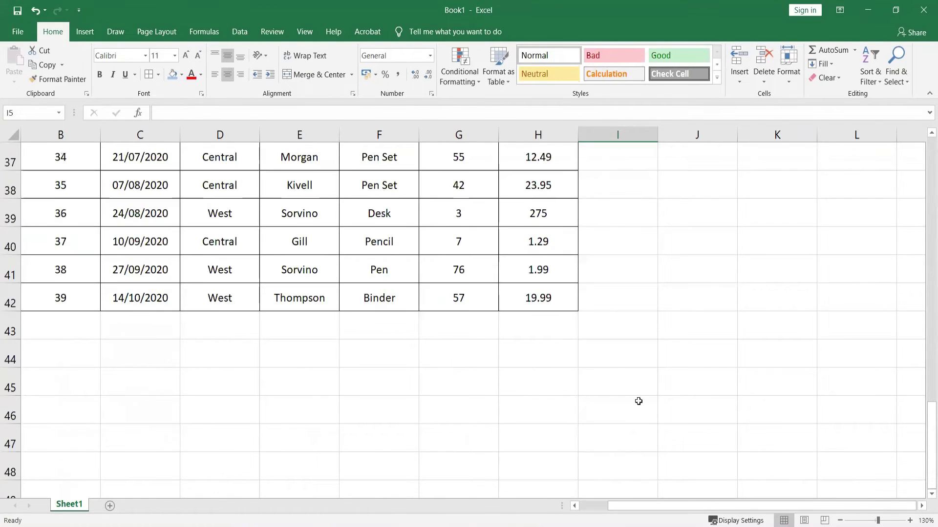
{"action": "scroll", "coordinate": [637, 401], "scroll_direction": "up", "scroll_amount": 12}
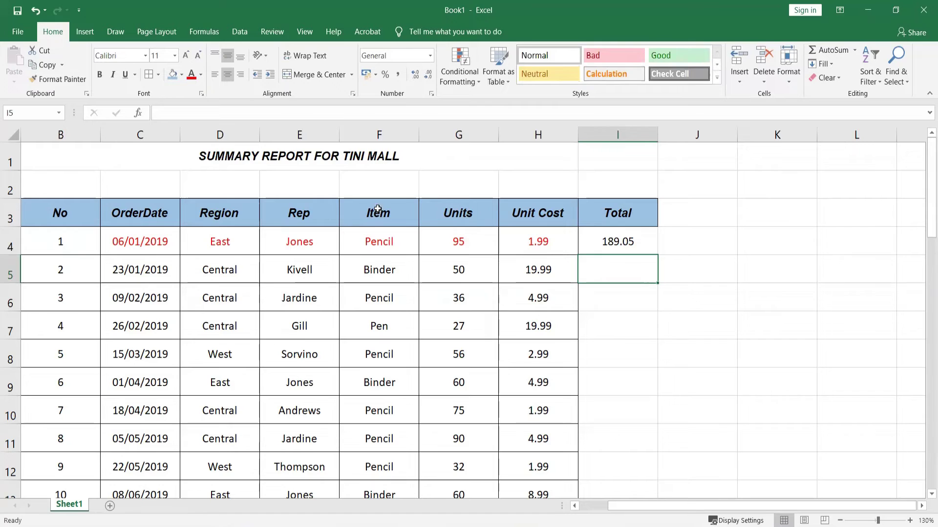
{"action": "left_click", "coordinate": [608, 242]}
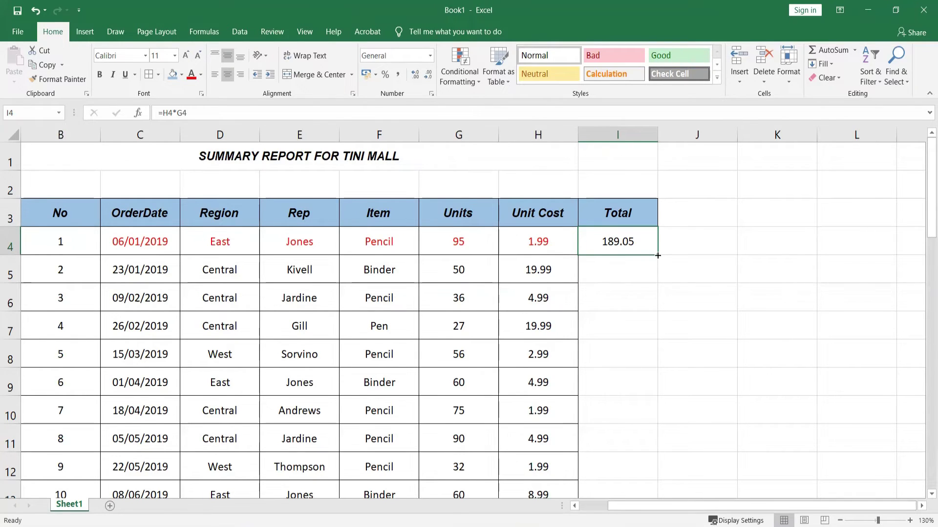
{"action": "left_click_drag", "start_coordinate": [657, 255], "coordinate": [634, 425]}
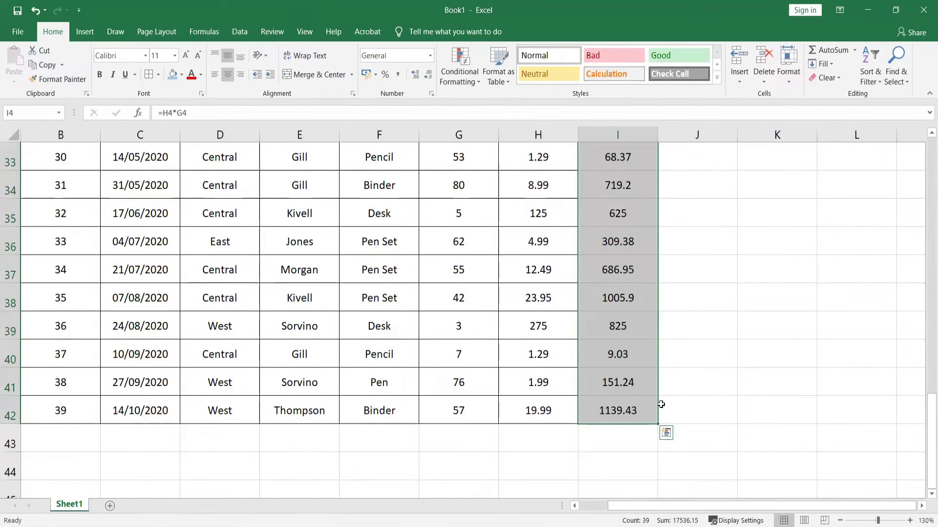
Step: Apply All Borders to the Total column cells to match the table
{"action": "scroll", "coordinate": [617, 412], "scroll_direction": "up", "scroll_amount": 7}
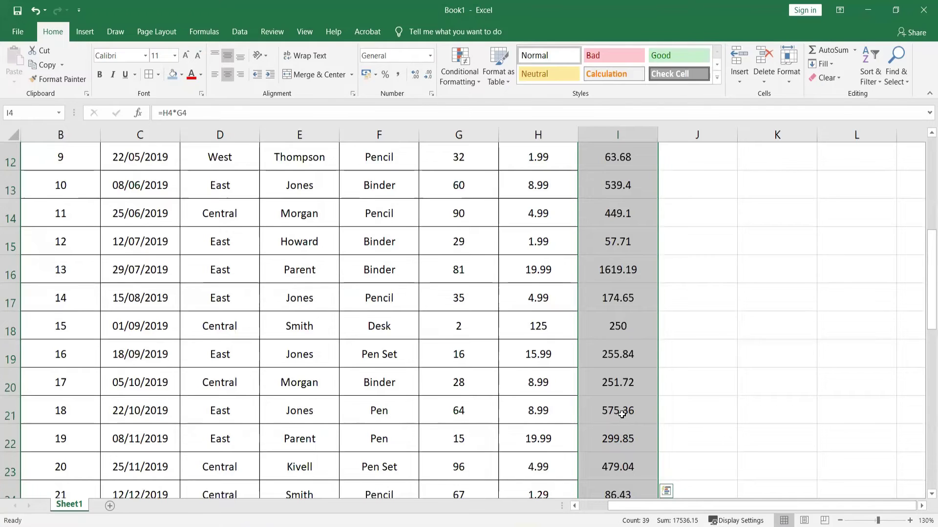
{"action": "scroll", "coordinate": [764, 235], "scroll_direction": "up", "scroll_amount": 2}
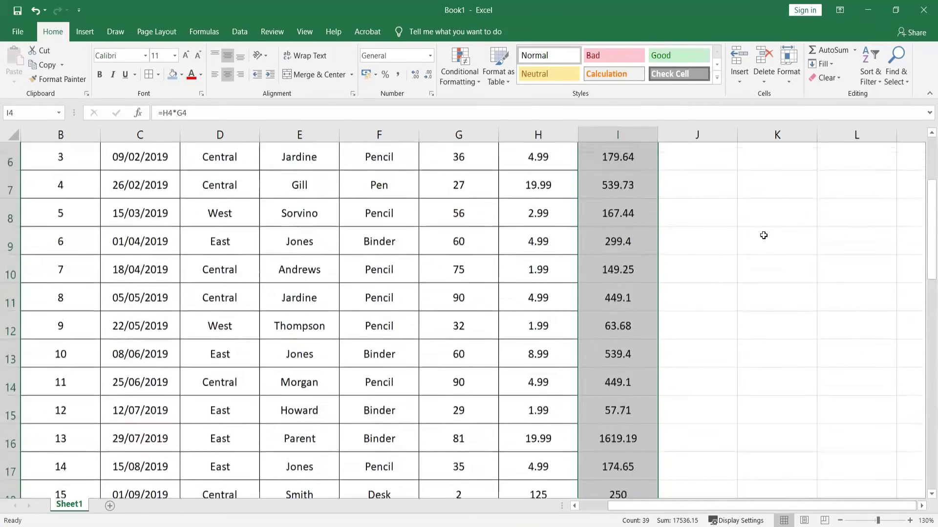
{"action": "scroll", "coordinate": [763, 235], "scroll_direction": "up", "scroll_amount": 1}
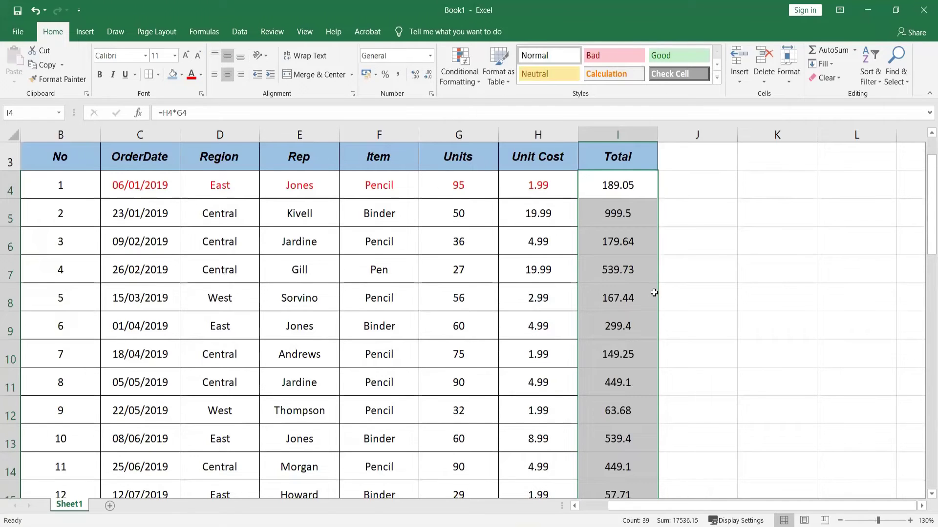
{"action": "scroll", "coordinate": [627, 262], "scroll_direction": "down", "scroll_amount": 1}
{"action": "scroll", "coordinate": [628, 261], "scroll_direction": "down", "scroll_amount": 8}
{"action": "scroll", "coordinate": [627, 261], "scroll_direction": "up", "scroll_amount": 9}
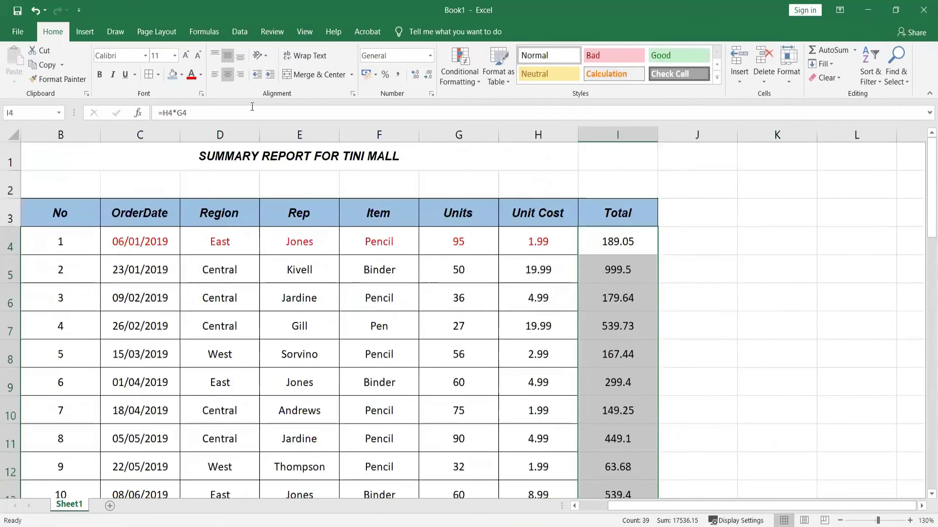
{"action": "left_click", "coordinate": [149, 77]}
{"action": "left_click", "coordinate": [751, 336]}
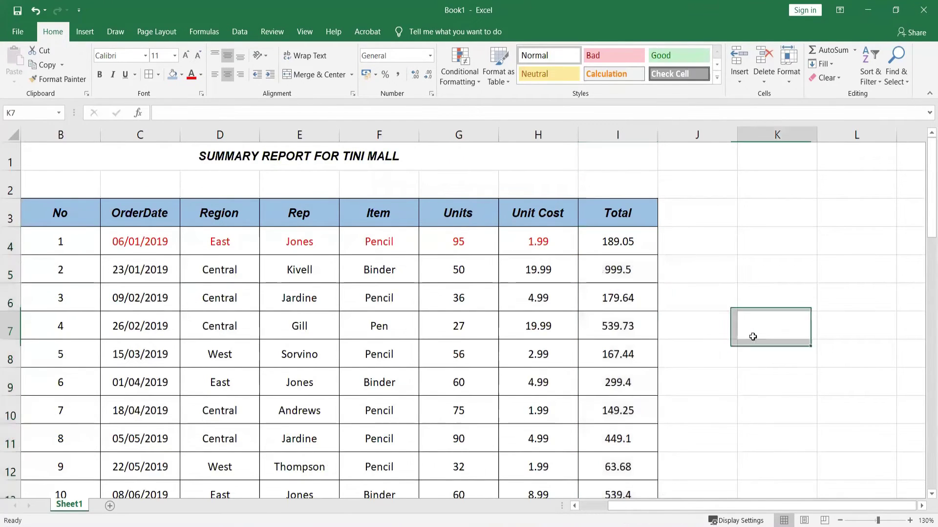
{"action": "scroll", "coordinate": [645, 417], "scroll_direction": "down", "scroll_amount": 14}
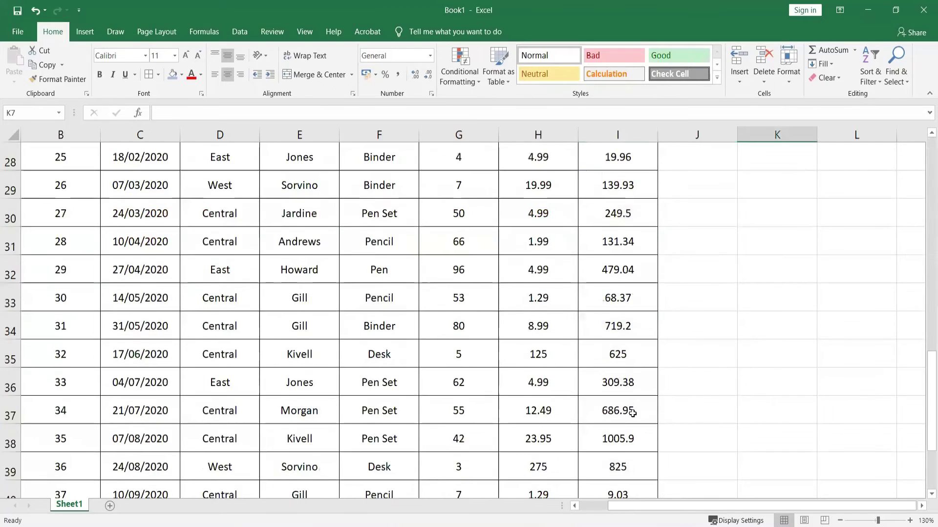
{"action": "scroll", "coordinate": [631, 409], "scroll_direction": "up", "scroll_amount": 9}
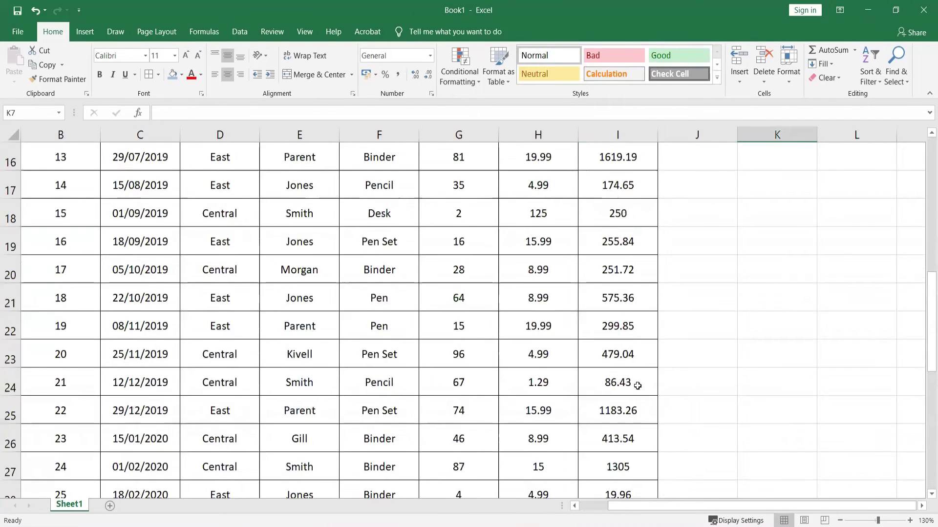
{"action": "scroll", "coordinate": [624, 382], "scroll_direction": "up", "scroll_amount": 2}
{"action": "scroll", "coordinate": [624, 382], "scroll_direction": "up", "scroll_amount": 2}
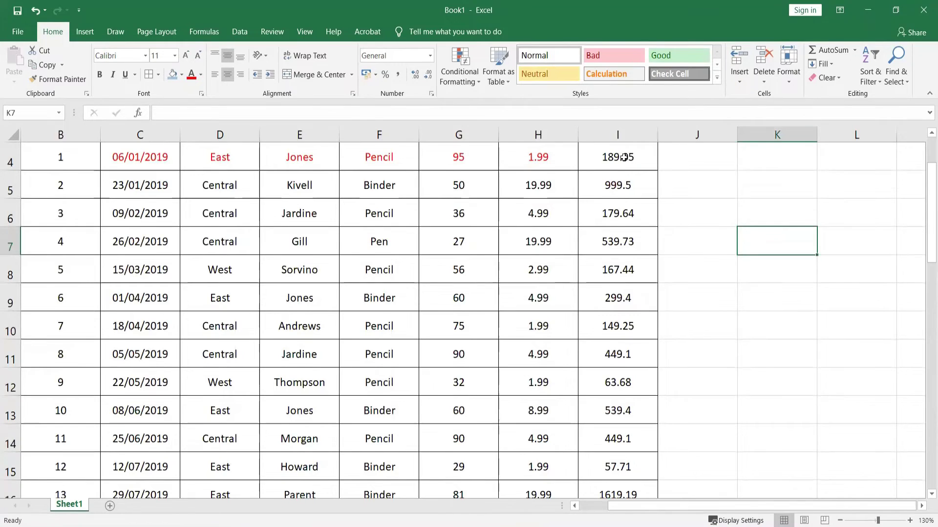
{"action": "scroll", "coordinate": [611, 322], "scroll_direction": "up", "scroll_amount": 1}
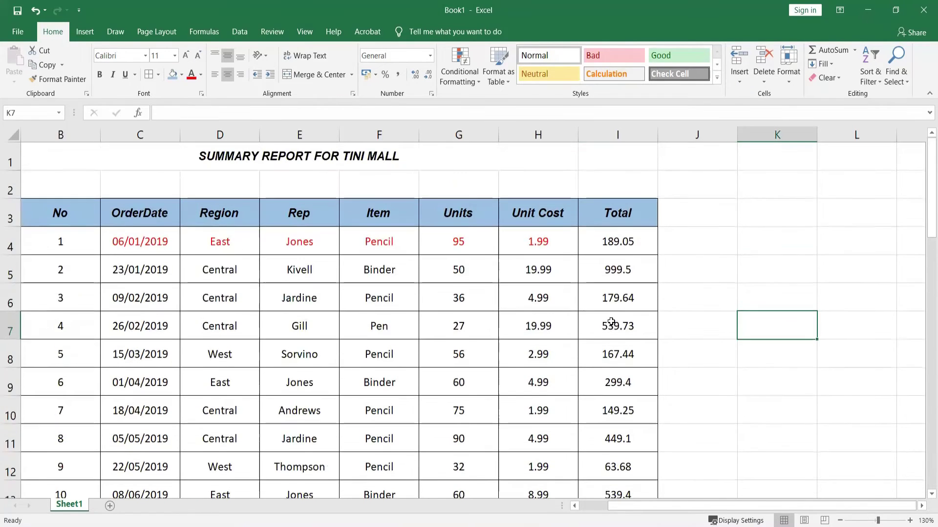
Step: Reduce the Total column values to two decimal places with Decrease Decimal
{"action": "left_click_drag", "start_coordinate": [622, 235], "coordinate": [630, 299]}
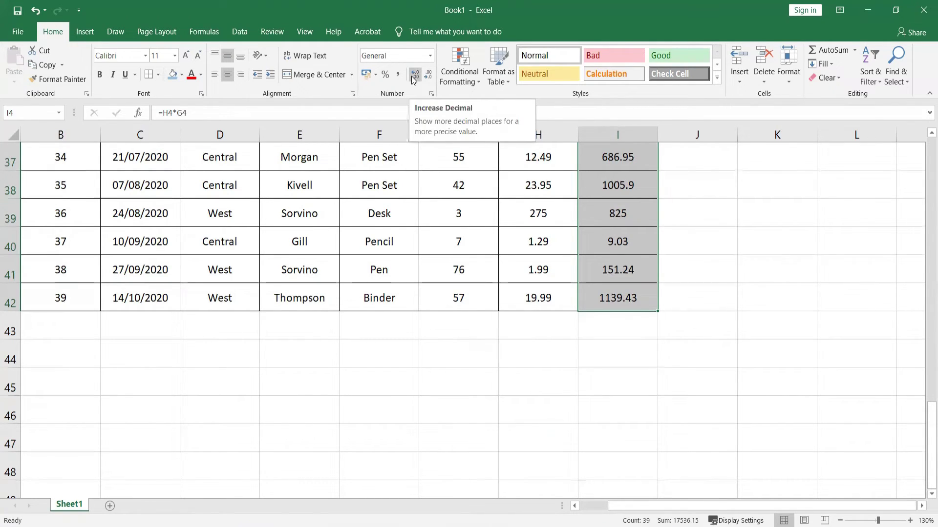
{"action": "left_click", "coordinate": [413, 80]}
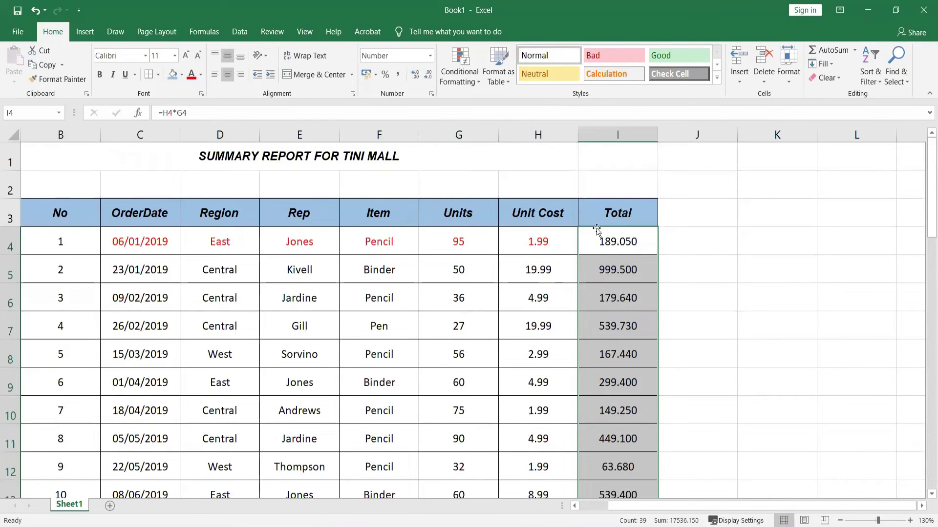
{"action": "scroll", "coordinate": [667, 464], "scroll_direction": "down", "scroll_amount": 3}
{"action": "scroll", "coordinate": [664, 459], "scroll_direction": "down", "scroll_amount": 2}
{"action": "scroll", "coordinate": [659, 429], "scroll_direction": "down", "scroll_amount": 4}
{"action": "scroll", "coordinate": [634, 430], "scroll_direction": "down", "scroll_amount": 2}
{"action": "scroll", "coordinate": [635, 432], "scroll_direction": "up", "scroll_amount": 2}
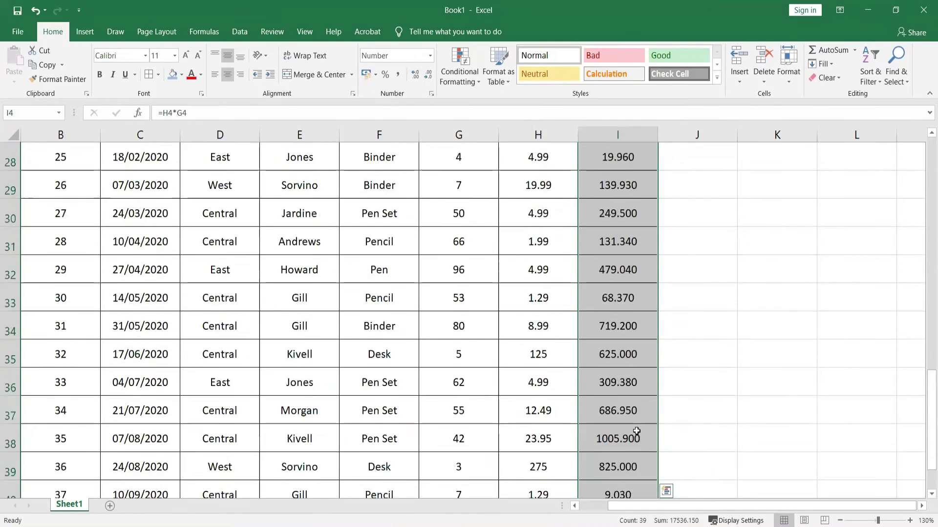
{"action": "scroll", "coordinate": [633, 367], "scroll_direction": "up", "scroll_amount": 9}
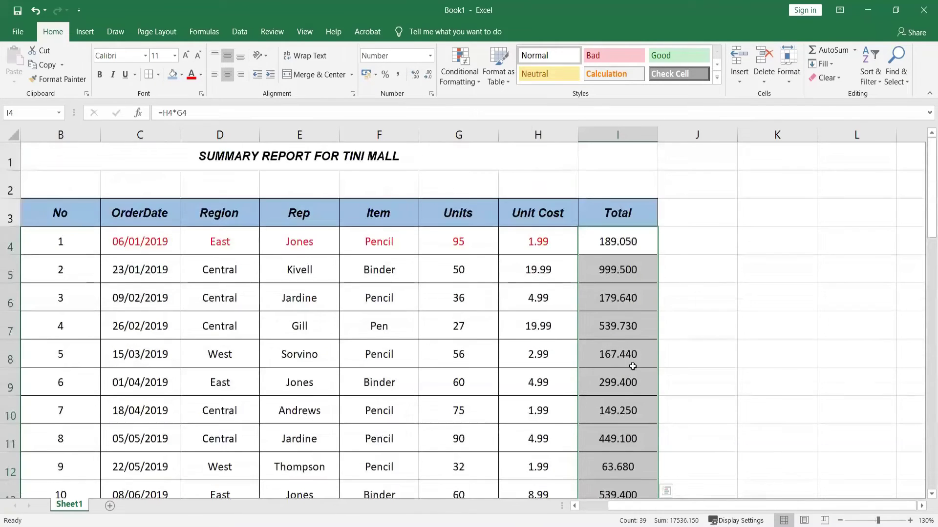
{"action": "left_click", "coordinate": [426, 77]}
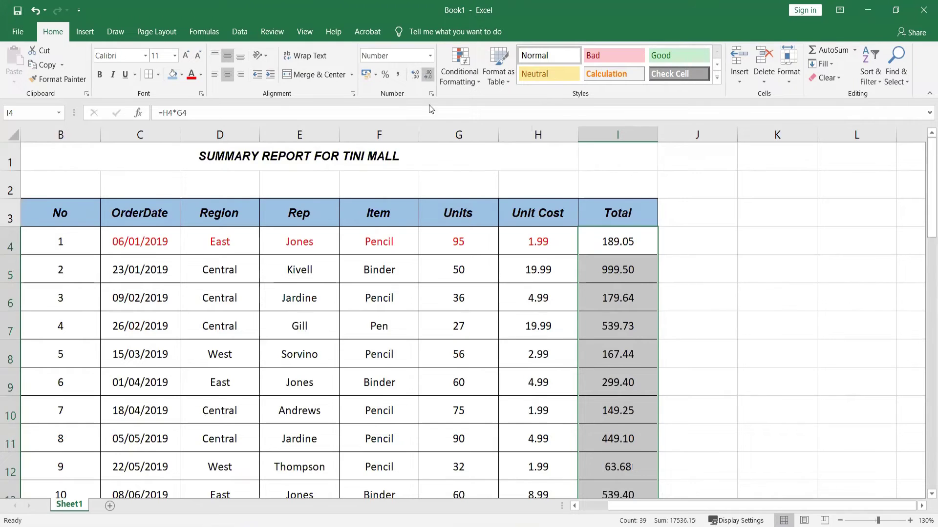
{"action": "scroll", "coordinate": [636, 391], "scroll_direction": "down", "scroll_amount": 8}
{"action": "scroll", "coordinate": [636, 395], "scroll_direction": "down", "scroll_amount": 4}
{"action": "scroll", "coordinate": [636, 395], "scroll_direction": "up", "scroll_amount": 12}
{"action": "left_click", "coordinate": [757, 318]}
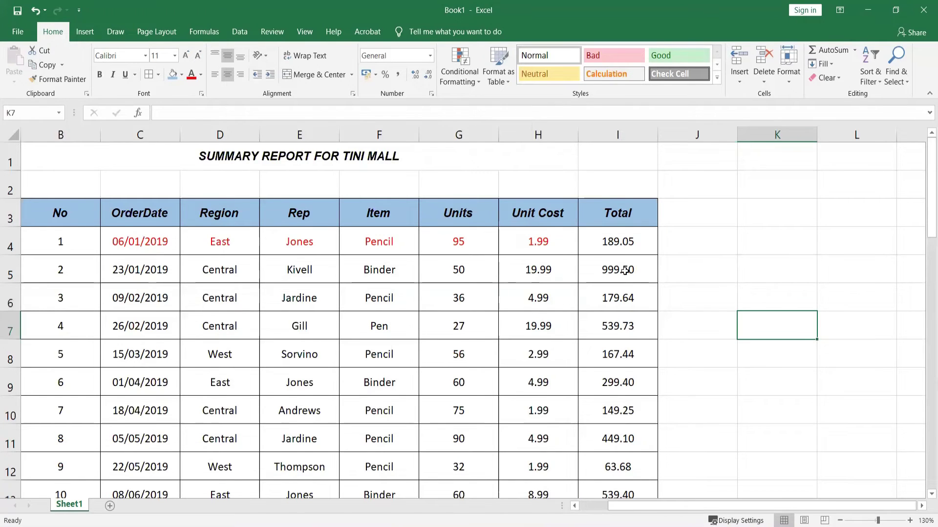
Step: Type 'Grand Total' into H44 below the last order row
{"action": "scroll", "coordinate": [585, 380], "scroll_direction": "down", "scroll_amount": 8}
{"action": "scroll", "coordinate": [585, 381], "scroll_direction": "up", "scroll_amount": 8}
{"action": "scroll", "coordinate": [597, 412], "scroll_direction": "down", "scroll_amount": 11}
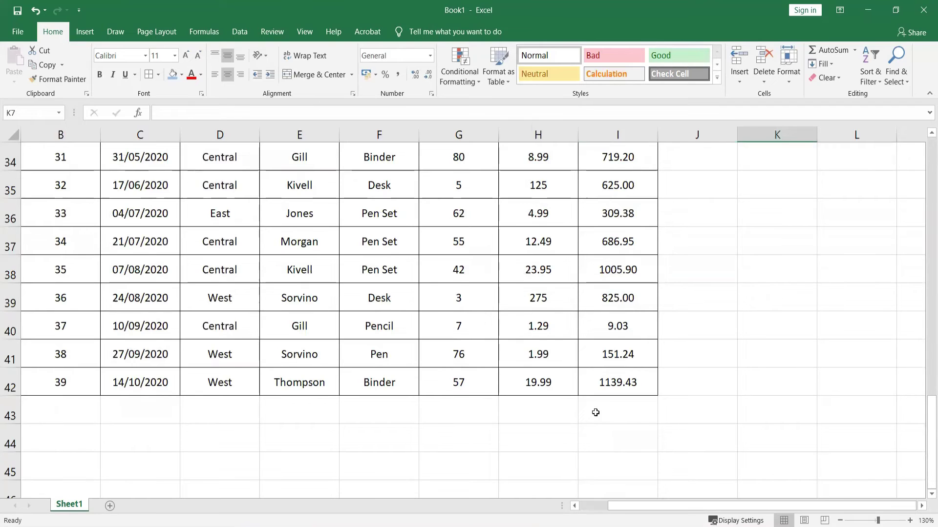
{"action": "scroll", "coordinate": [596, 413], "scroll_direction": "up", "scroll_amount": 4}
{"action": "scroll", "coordinate": [596, 412], "scroll_direction": "up", "scroll_amount": 4}
{"action": "scroll", "coordinate": [595, 412], "scroll_direction": "down", "scroll_amount": 8}
{"action": "scroll", "coordinate": [596, 413], "scroll_direction": "down", "scroll_amount": 1}
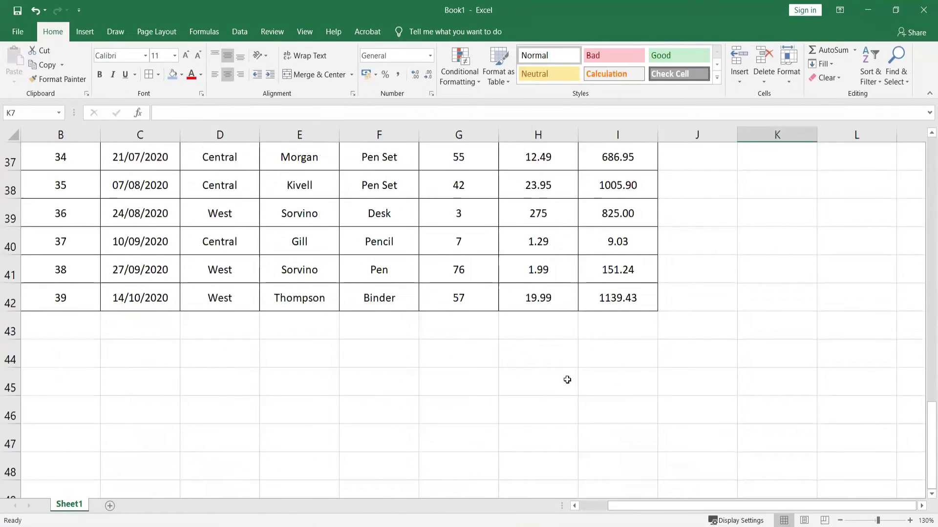
{"action": "left_click", "coordinate": [538, 349]}
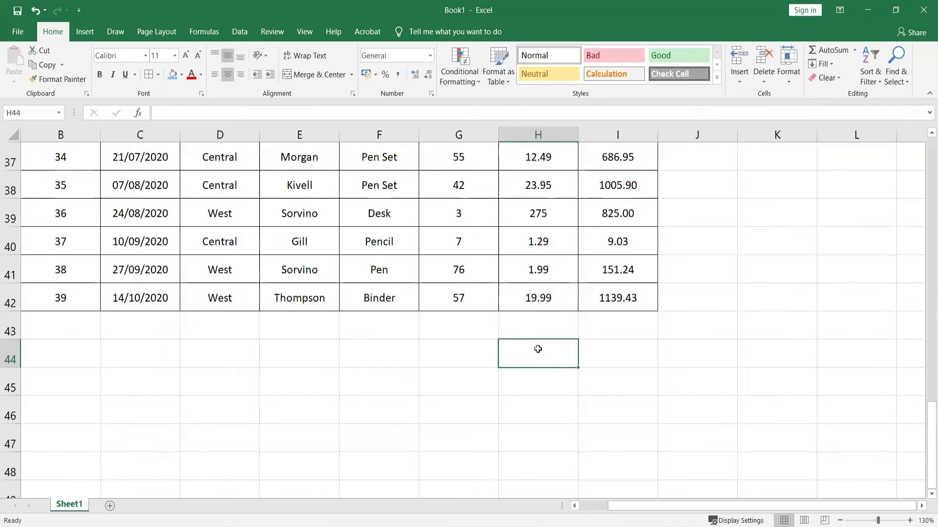
{"action": "type", "text": "G"}
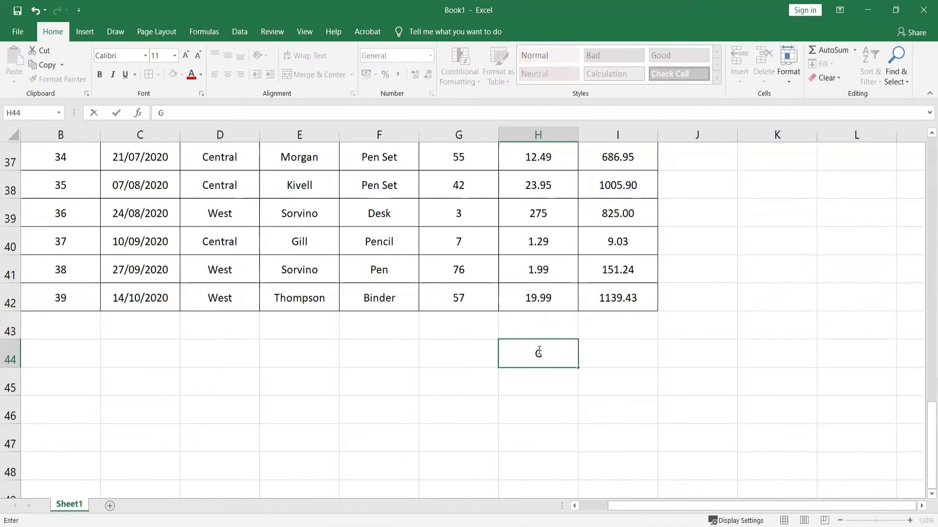
{"action": "type", "text": "rand Total"}
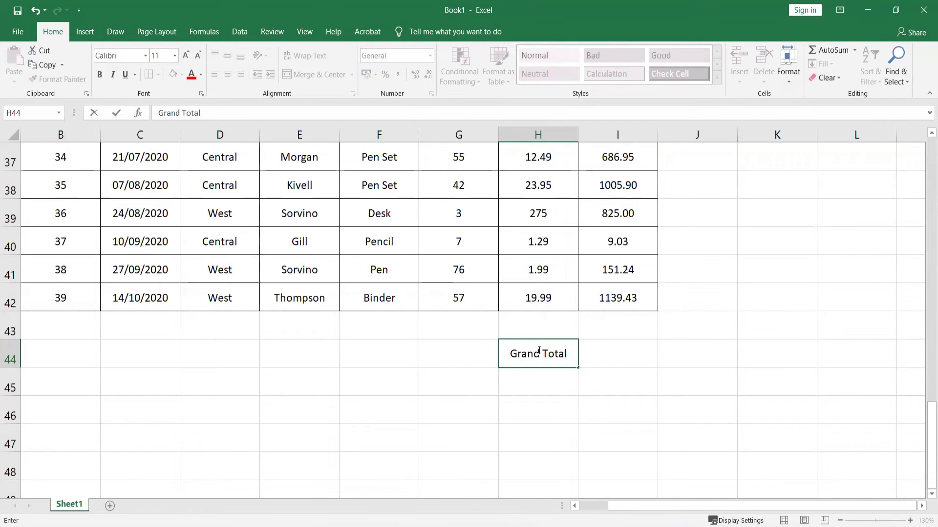
{"action": "left_click", "coordinate": [619, 358]}
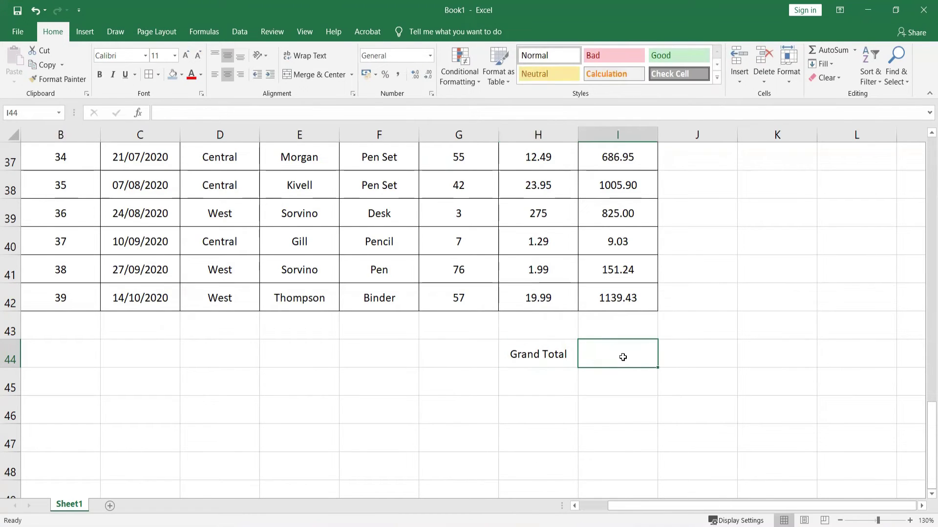
{"action": "scroll", "coordinate": [623, 357], "scroll_direction": "up", "scroll_amount": 10}
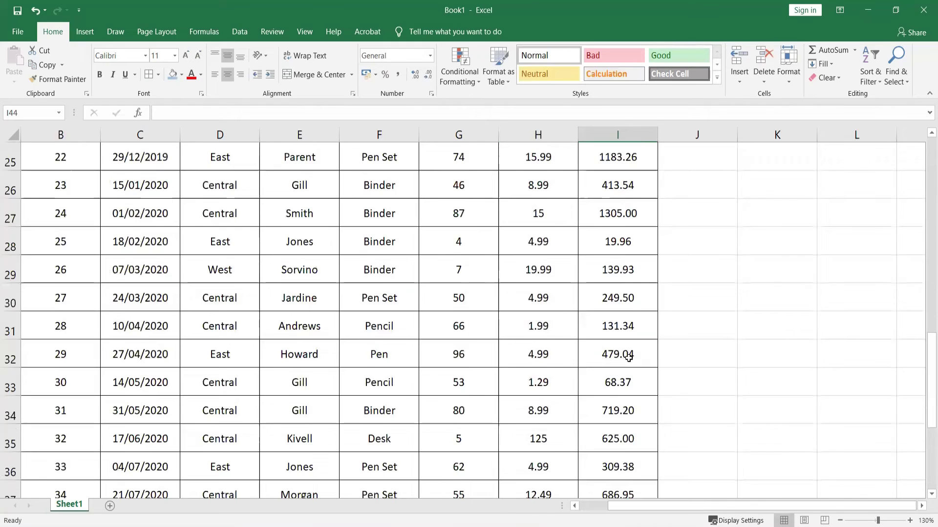
{"action": "scroll", "coordinate": [628, 351], "scroll_direction": "up", "scroll_amount": 2}
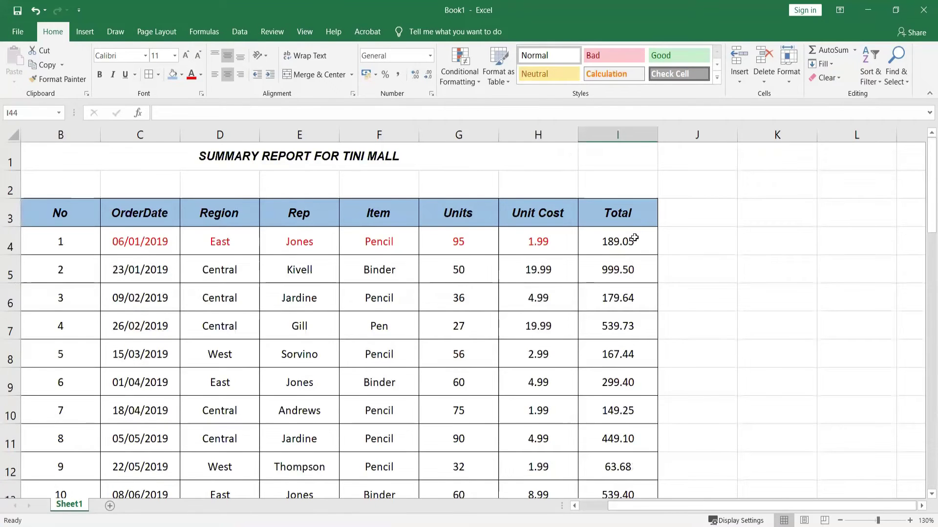
{"action": "scroll", "coordinate": [616, 337], "scroll_direction": "down", "scroll_amount": 13}
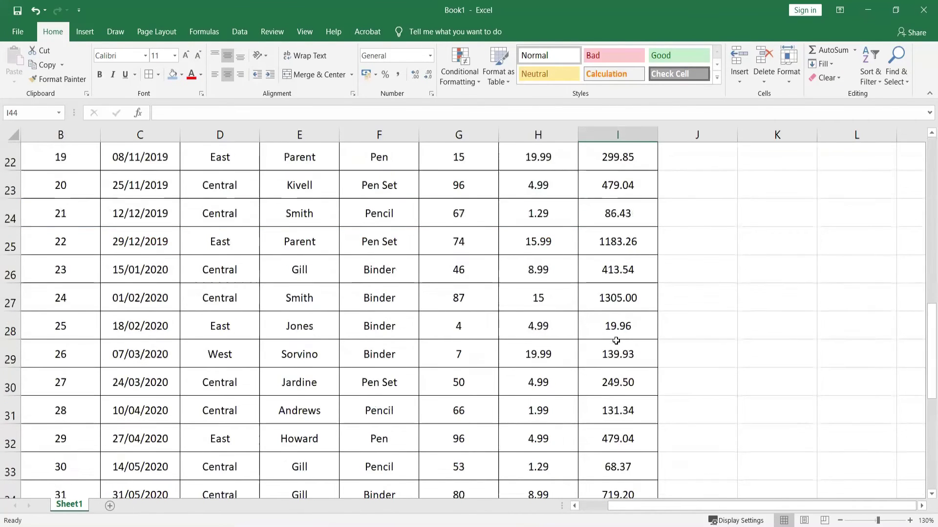
{"action": "scroll", "coordinate": [616, 340], "scroll_direction": "up", "scroll_amount": 7}
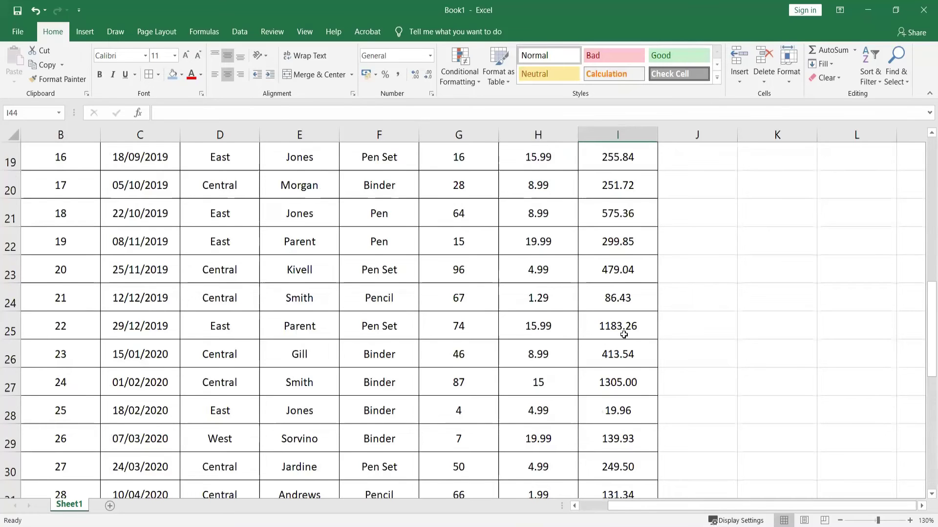
{"action": "scroll", "coordinate": [618, 342], "scroll_direction": "up", "scroll_amount": 3}
{"action": "scroll", "coordinate": [618, 343], "scroll_direction": "up", "scroll_amount": 3}
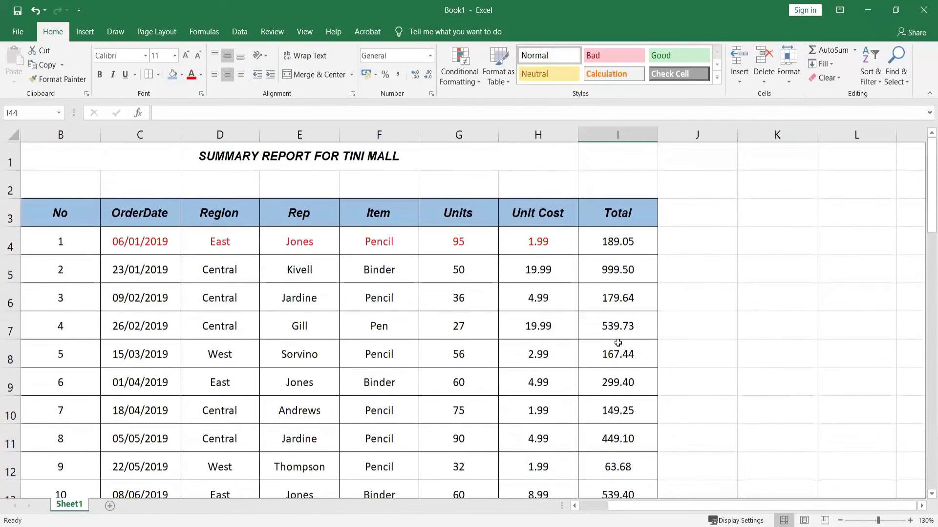
{"action": "scroll", "coordinate": [617, 343], "scroll_direction": "down", "scroll_amount": 15}
{"action": "scroll", "coordinate": [618, 342], "scroll_direction": "up", "scroll_amount": 4}
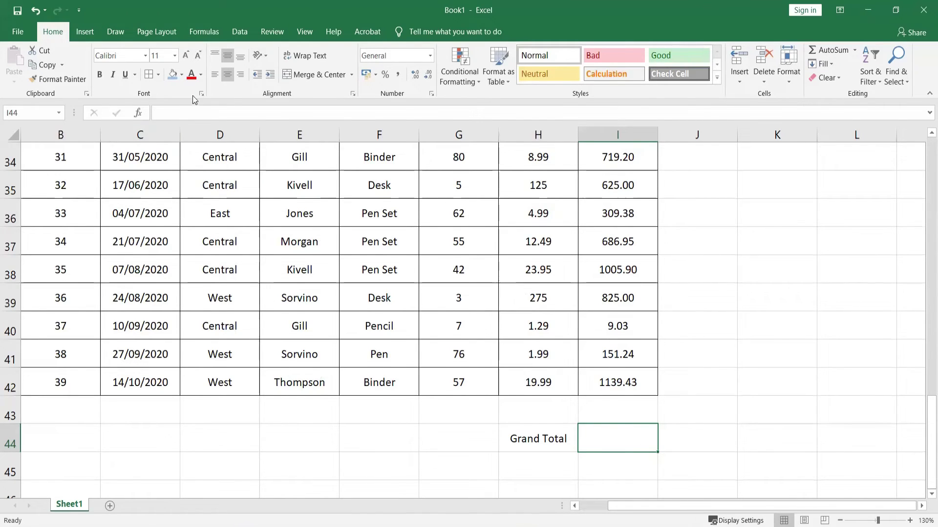
Step: Clear the stray characters accidentally typed into cell I44
{"action": "left_click", "coordinate": [229, 113]}
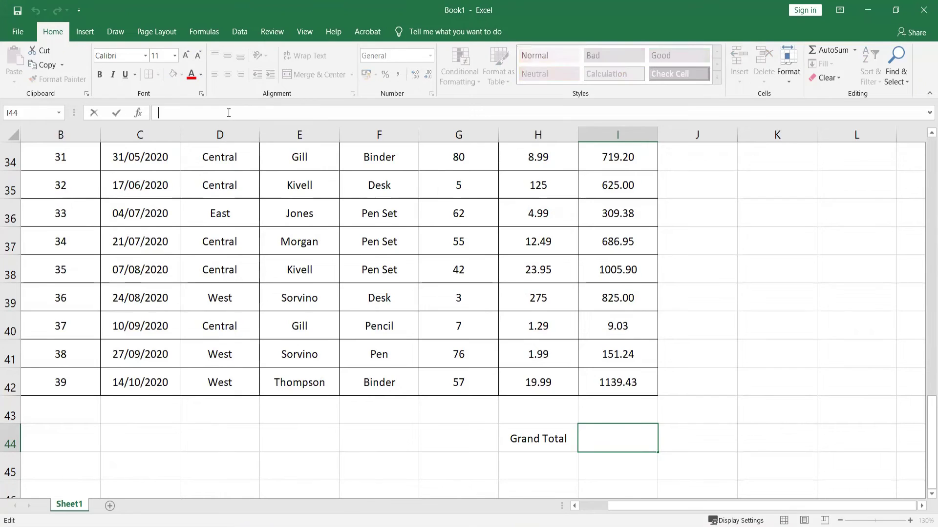
{"action": "type", "text": "="}
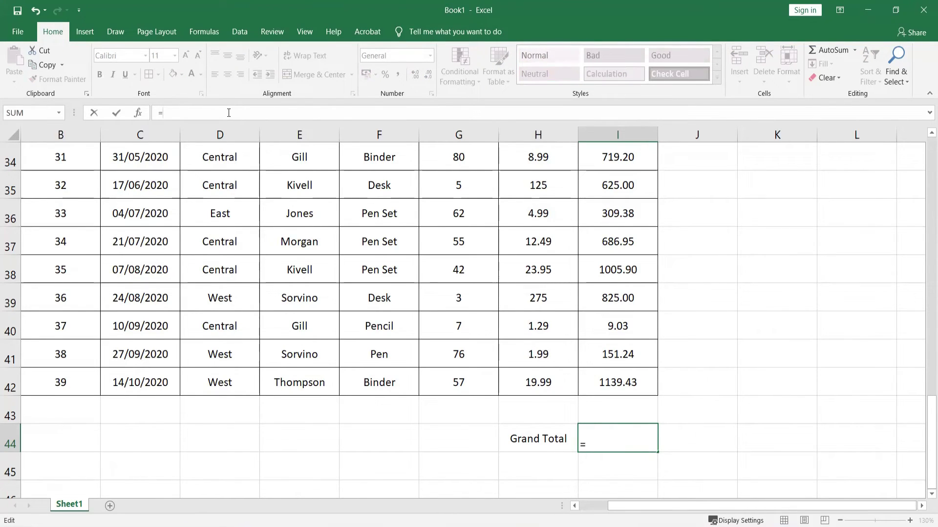
{"action": "key", "text": "BackSpace"}
{"action": "type", "text": "hjghjgjhg"}
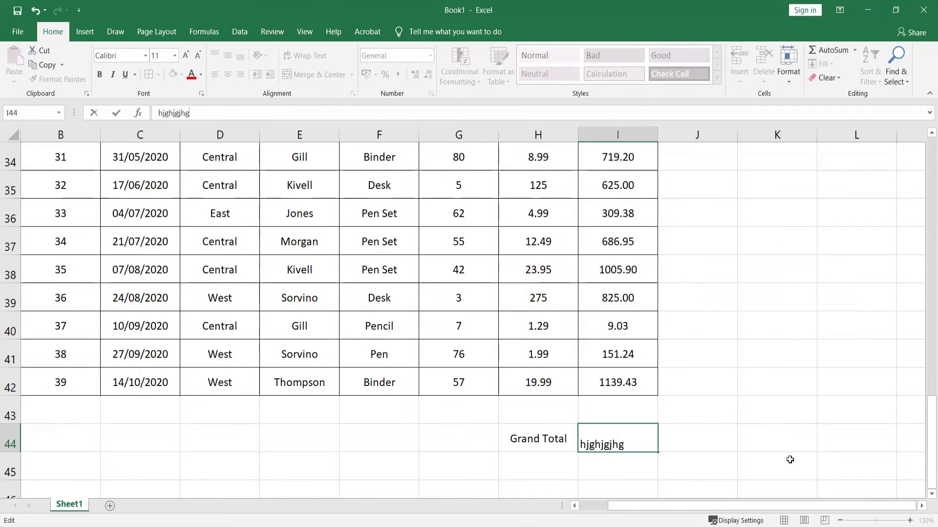
{"action": "left_click", "coordinate": [203, 114]}
{"action": "key", "text": "BackSpace"}
{"action": "key", "text": "BackSpace"}
{"action": "key", "text": "BackSpace"}
{"action": "key", "text": "BackSpace"}
{"action": "key", "text": "BackSpace"}
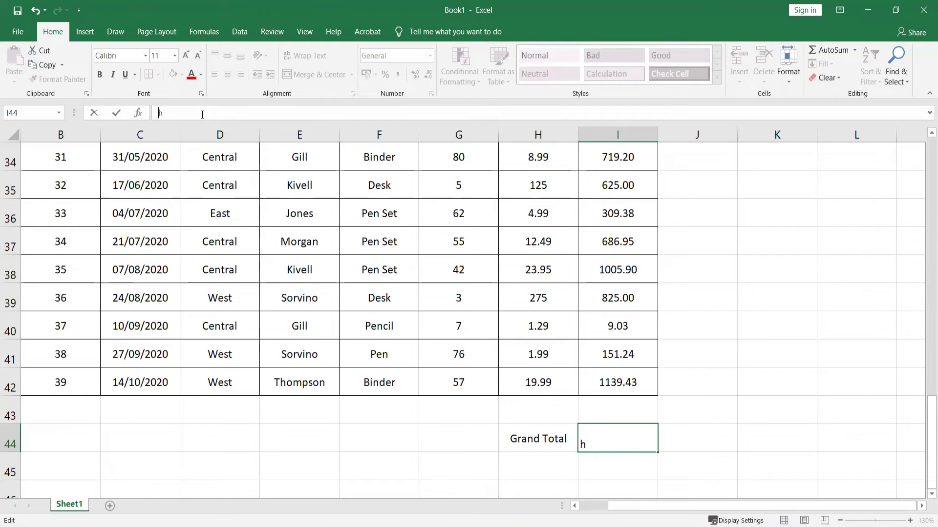
Step: Enter =SUM(I4:I42) in I44, giving a Grand Total of 17536.15
{"action": "type", "text": "="}
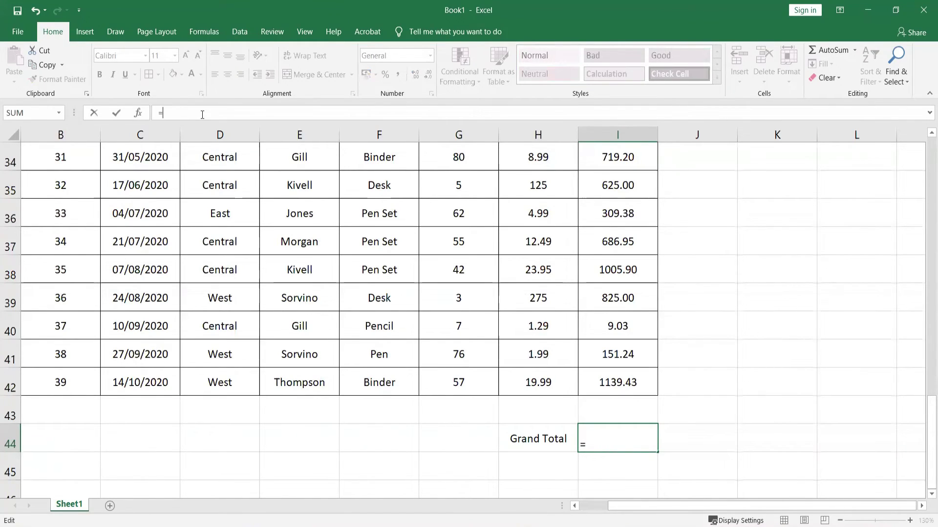
{"action": "type", "text": "su"}
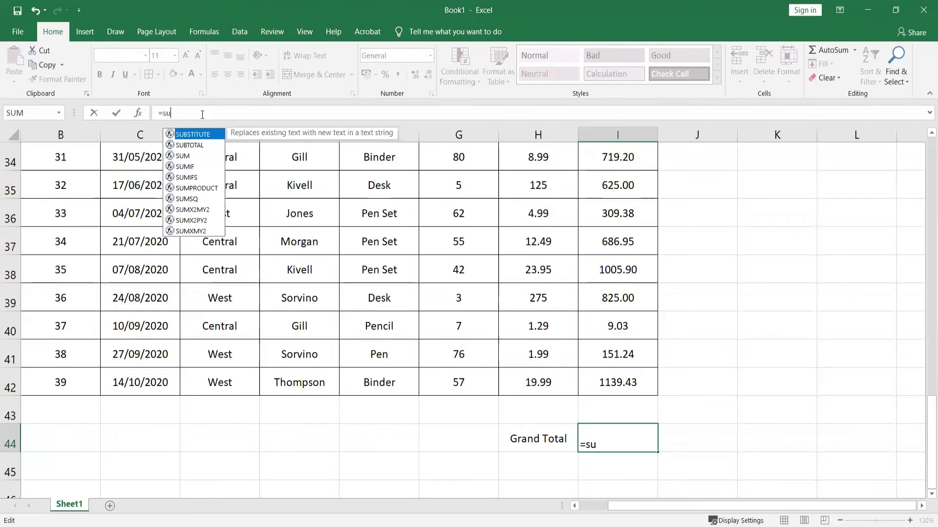
{"action": "type", "text": "m"}
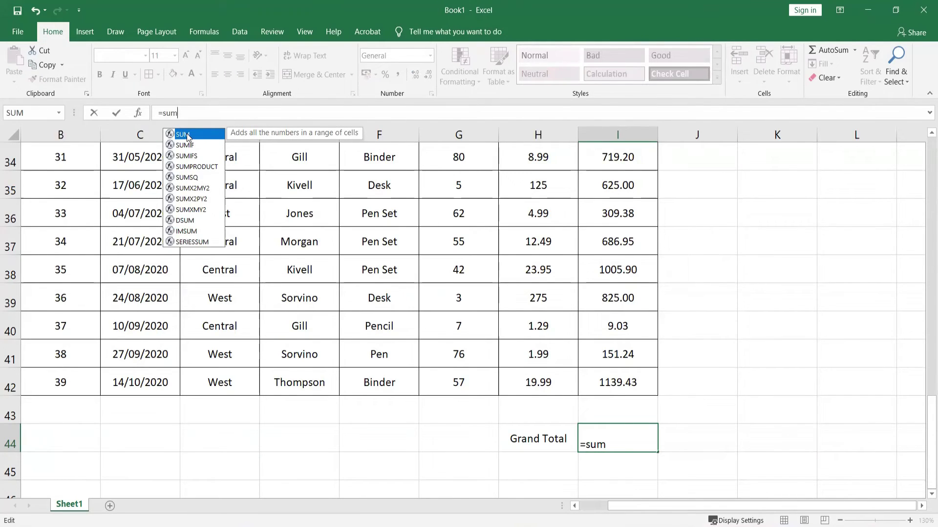
{"action": "double_click", "coordinate": [188, 137]}
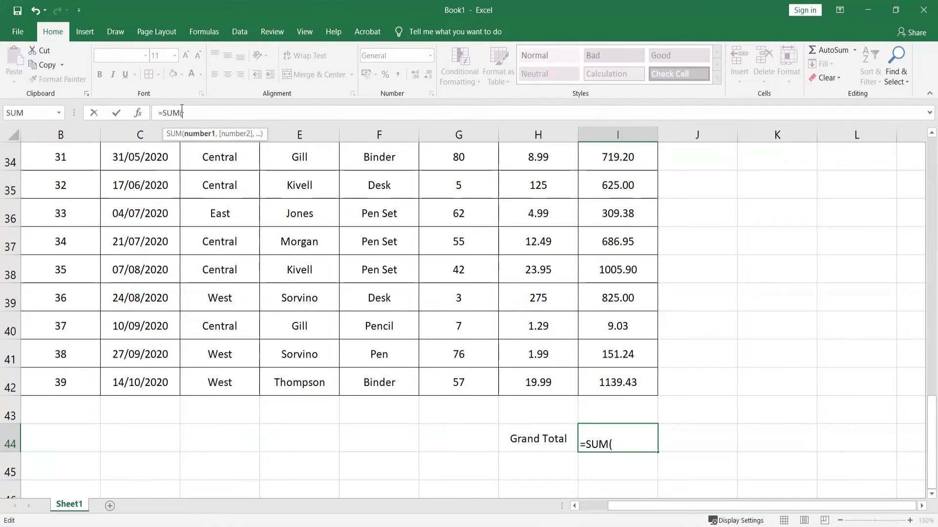
{"action": "scroll", "coordinate": [781, 384], "scroll_direction": "up", "scroll_amount": 11}
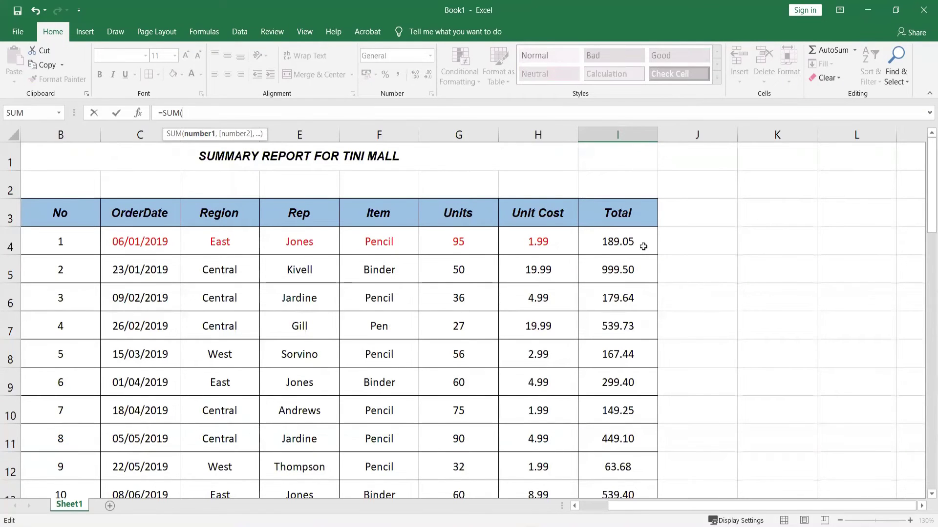
{"action": "left_click", "coordinate": [646, 243]}
{"action": "mouse_move", "coordinate": [646, 243]}
{"action": "left_mouse_down"}
{"action": "mouse_move", "coordinate": [630, 287]}
{"action": "mouse_move", "coordinate": [632, 507]}
{"action": "mouse_move", "coordinate": [636, 418]}
{"action": "left_mouse_up"}
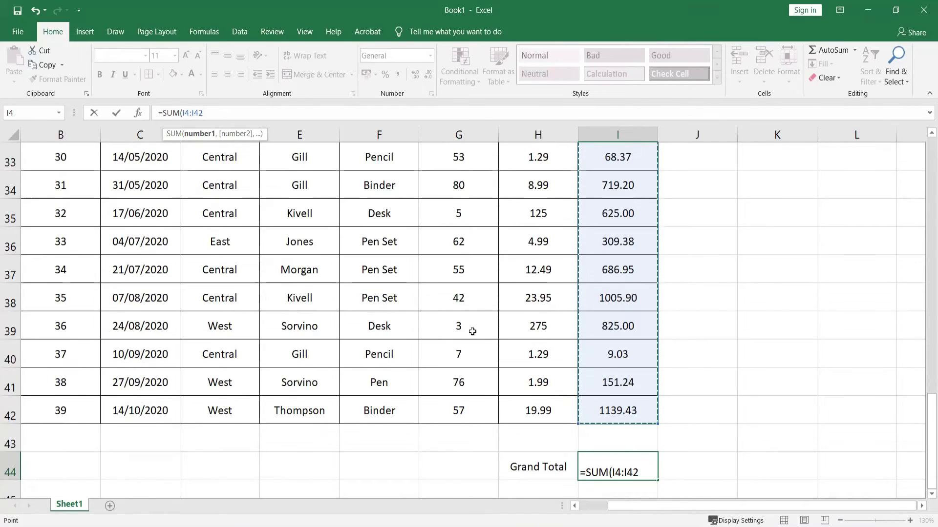
{"action": "type", "text": ")"}
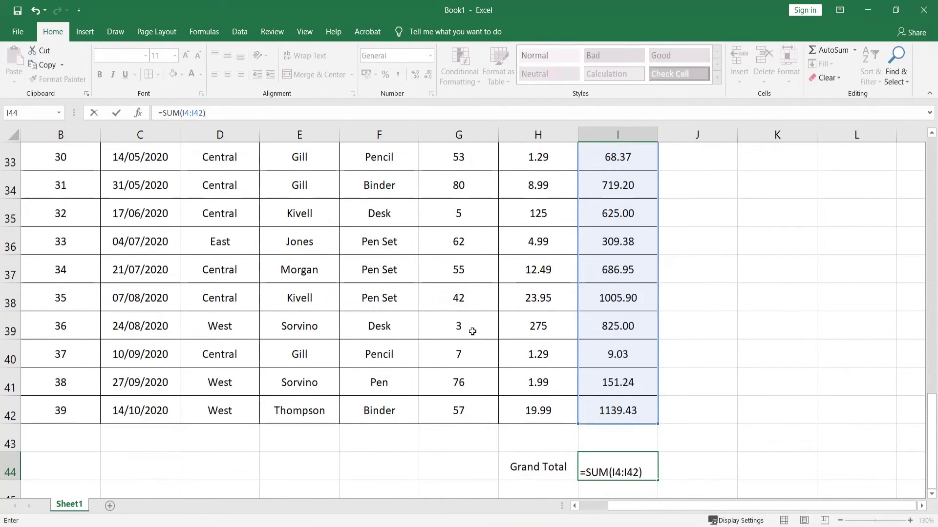
{"action": "key", "text": "Return"}
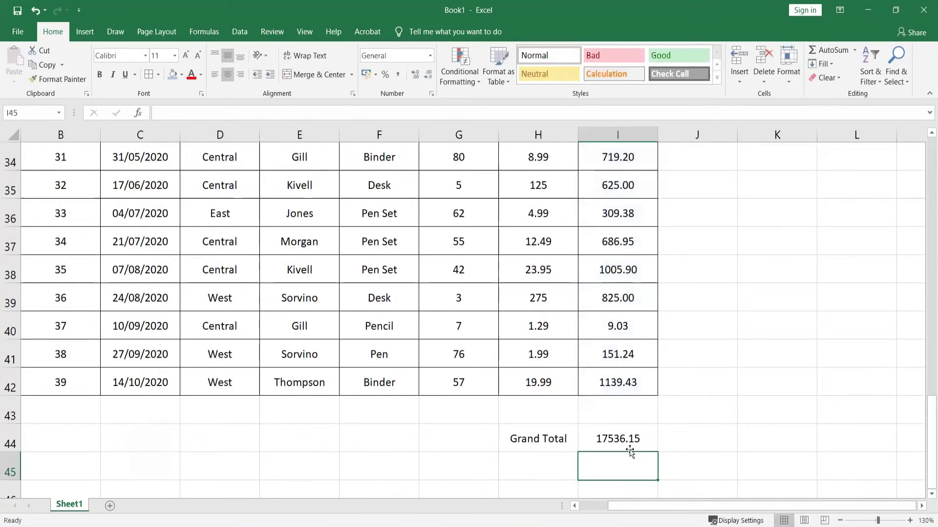
Step: Apply All Borders to the Grand Total cells H44:I44
{"action": "left_click", "coordinate": [619, 443]}
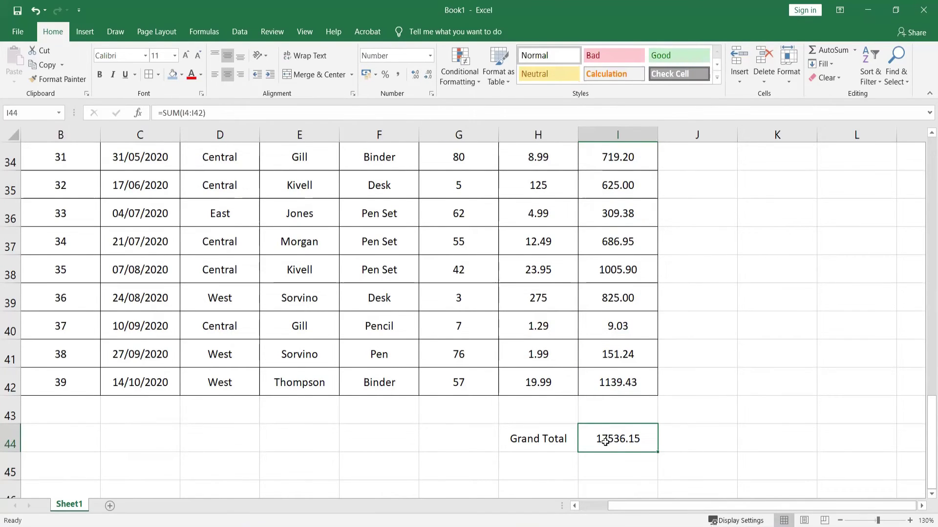
{"action": "scroll", "coordinate": [638, 440], "scroll_direction": "up", "scroll_amount": 1}
{"action": "scroll", "coordinate": [639, 440], "scroll_direction": "up", "scroll_amount": 8}
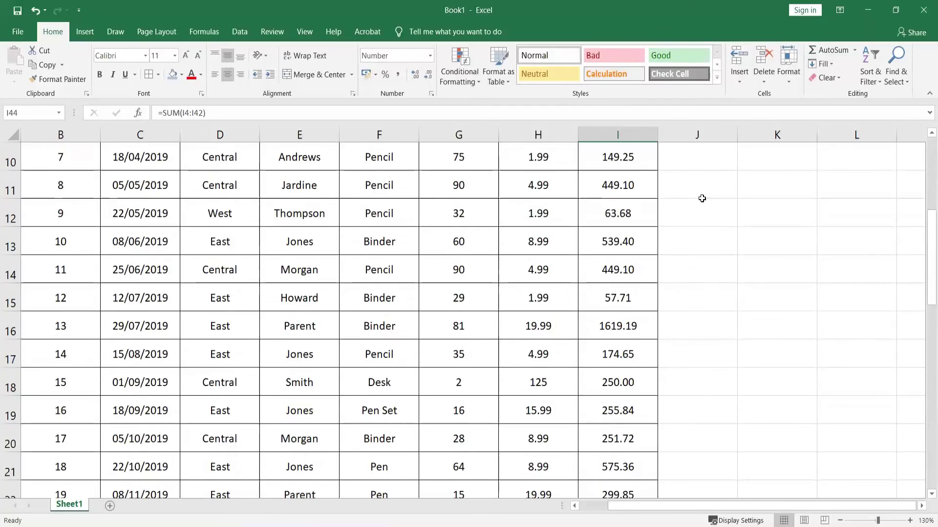
{"action": "scroll", "coordinate": [601, 254], "scroll_direction": "down", "scroll_amount": 10}
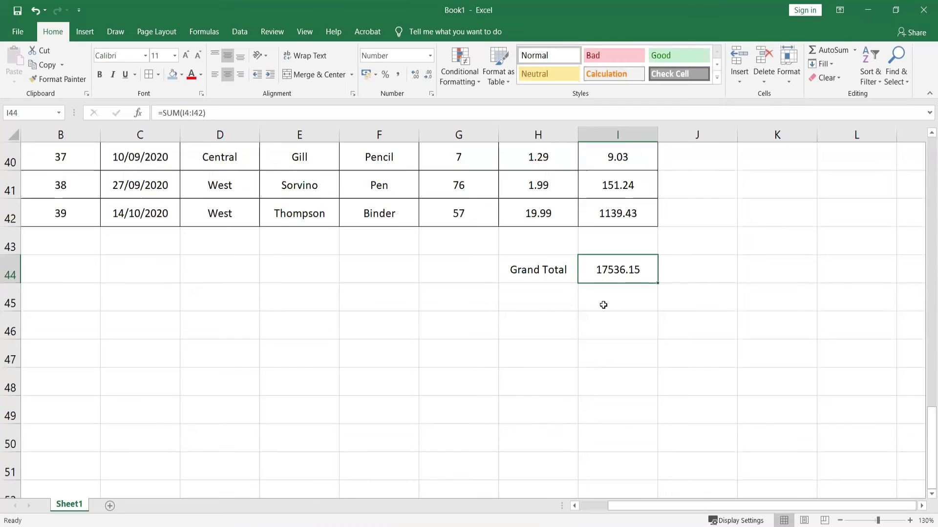
{"action": "left_click", "coordinate": [526, 274]}
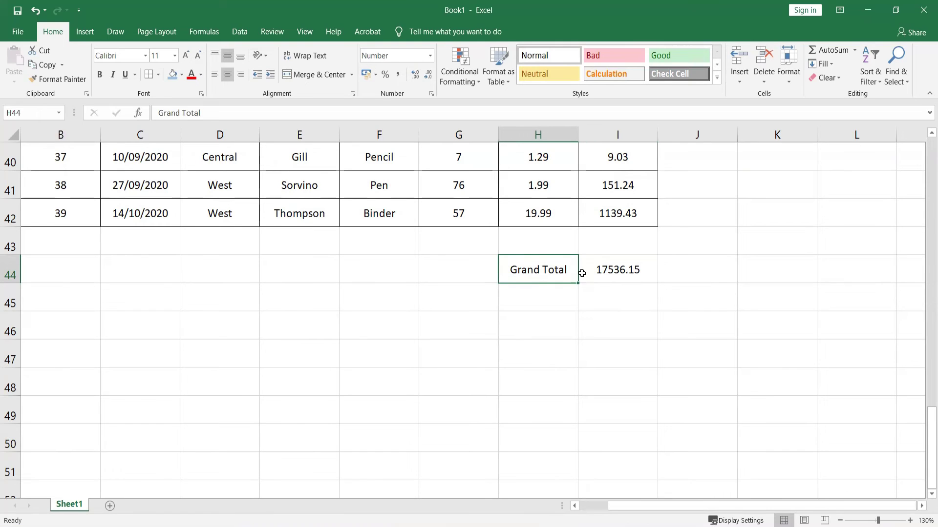
{"action": "left_click", "coordinate": [582, 268], "text": "shift"}
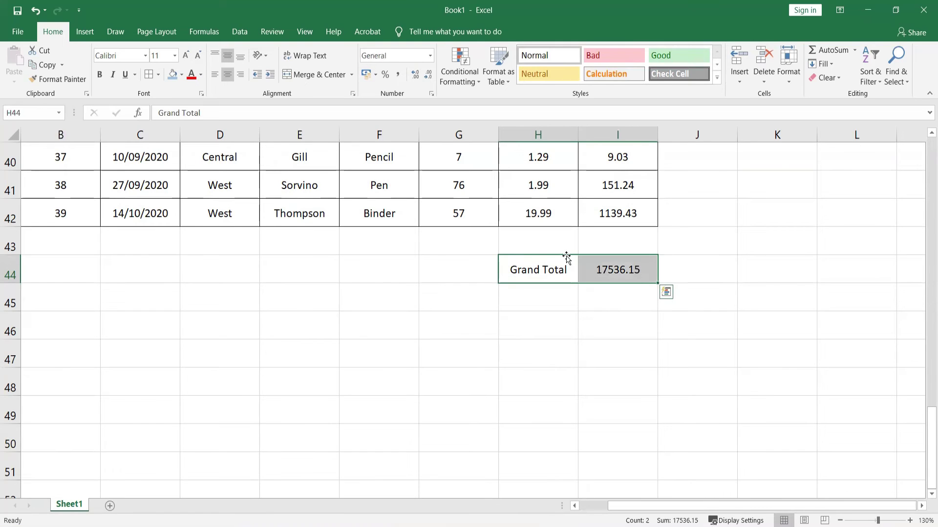
{"action": "left_click", "coordinate": [149, 76]}
{"action": "left_click", "coordinate": [640, 352]}
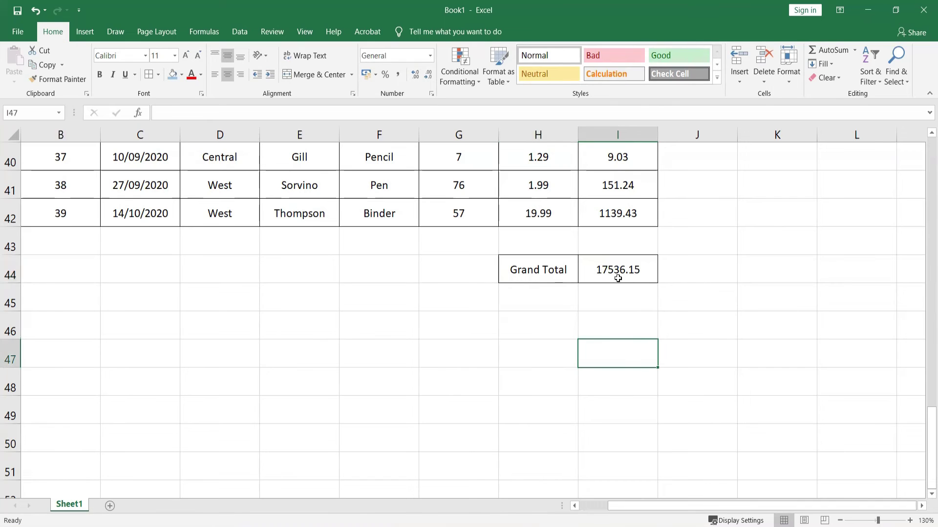
{"action": "scroll", "coordinate": [614, 311], "scroll_direction": "up", "scroll_amount": 13}
Step: Rename the I3 header to 'Total ($)'
{"action": "double_click", "coordinate": [637, 215]}
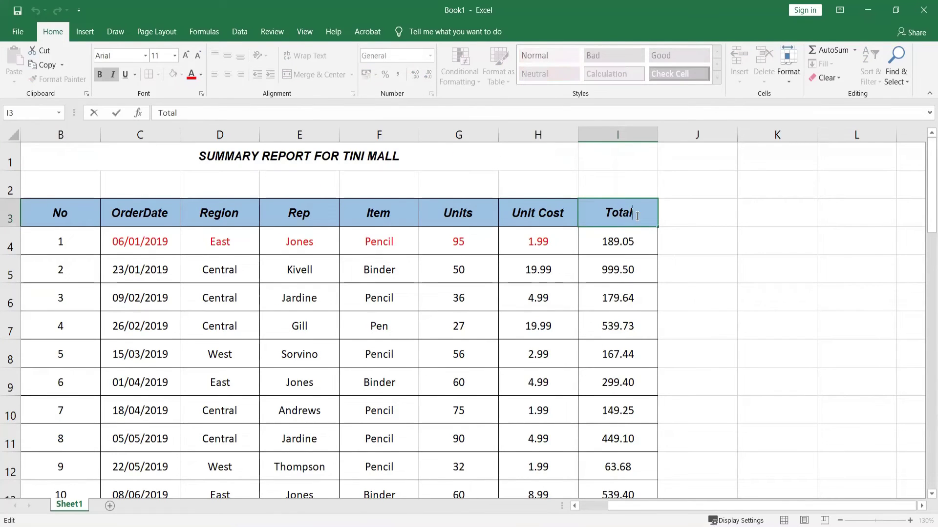
{"action": "type", "text": "($)"}
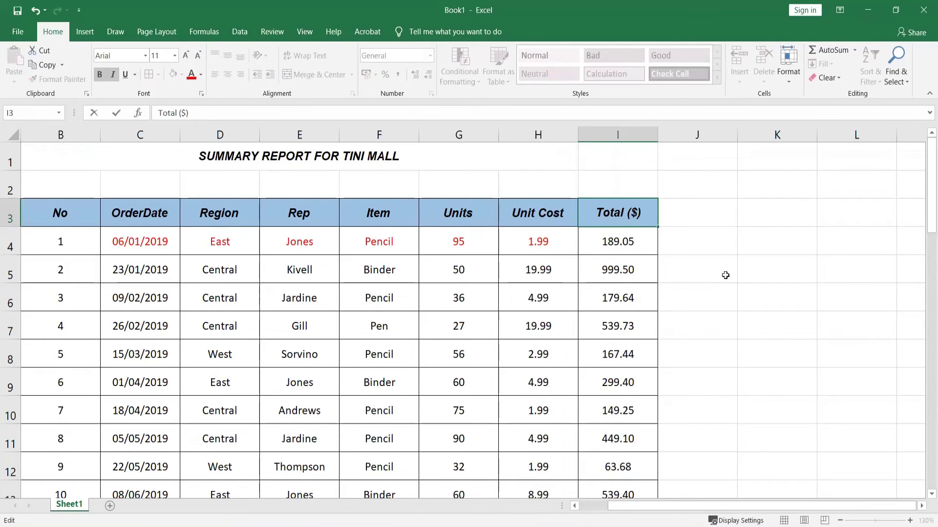
{"action": "left_click", "coordinate": [729, 276]}
{"action": "scroll", "coordinate": [663, 407], "scroll_direction": "down", "scroll_amount": 12}
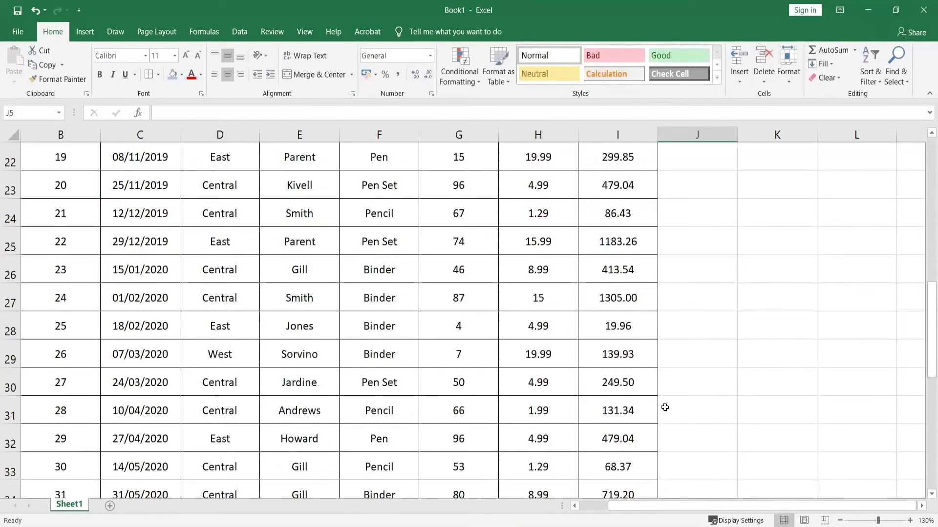
{"action": "scroll", "coordinate": [665, 407], "scroll_direction": "up", "scroll_amount": 10}
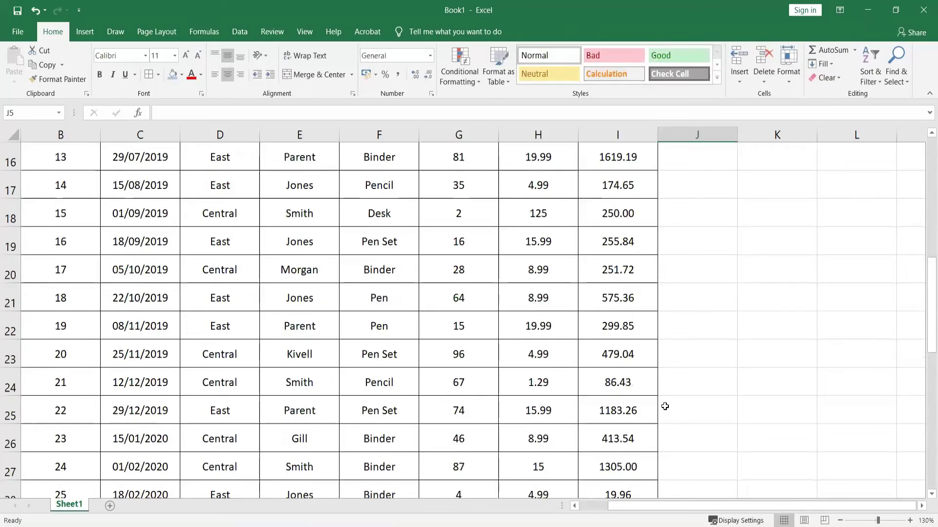
{"action": "scroll", "coordinate": [664, 407], "scroll_direction": "up", "scroll_amount": 2}
{"action": "scroll", "coordinate": [644, 417], "scroll_direction": "down", "scroll_amount": 11}
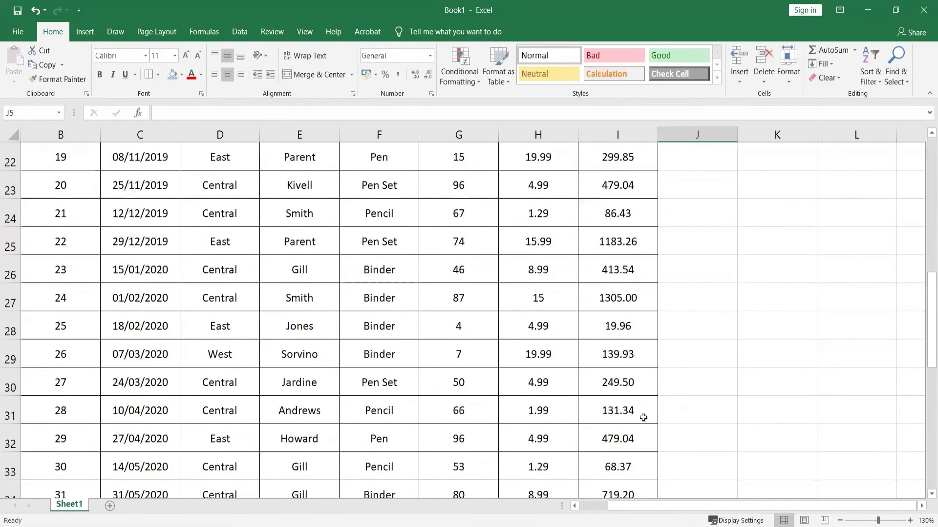
Step: Zoom out to 110% and bold the Grand Total label and value in H44:I44
{"action": "left_click", "coordinate": [840, 521]}
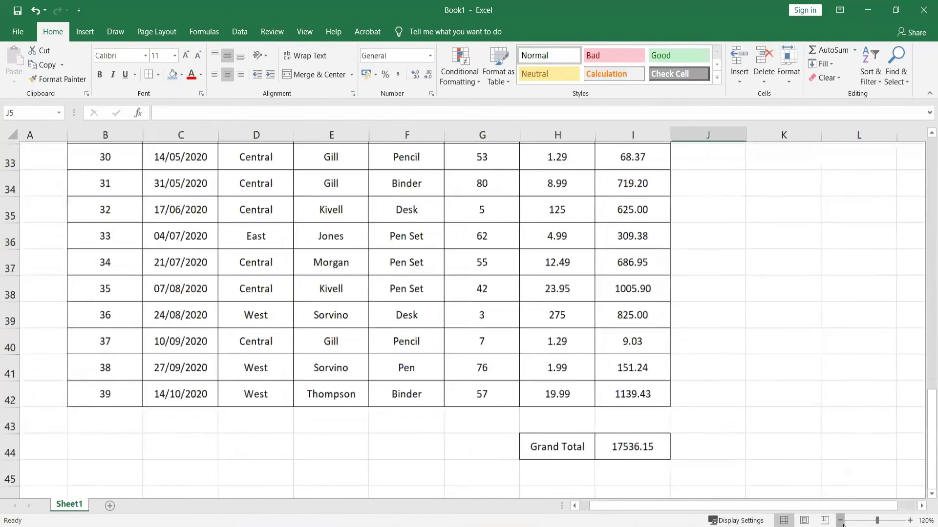
{"action": "left_click", "coordinate": [839, 521]}
{"action": "scroll", "coordinate": [569, 431], "scroll_direction": "down", "scroll_amount": 3}
{"action": "left_click", "coordinate": [522, 270]}
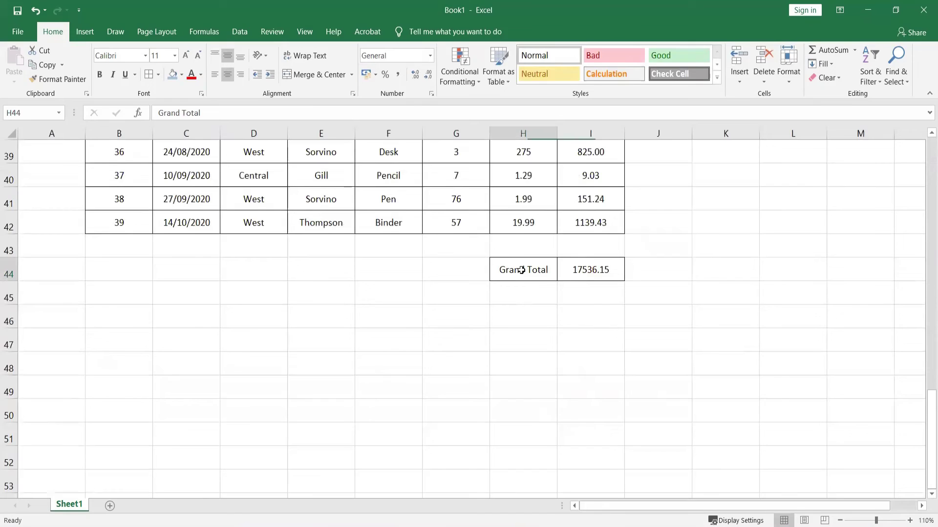
{"action": "key", "text": "ctrl+b"}
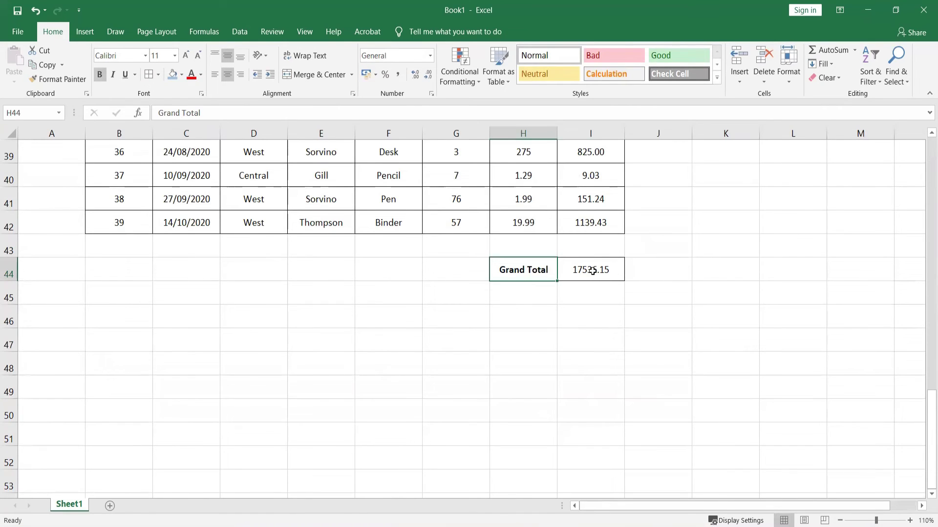
{"action": "left_click", "coordinate": [592, 271]}
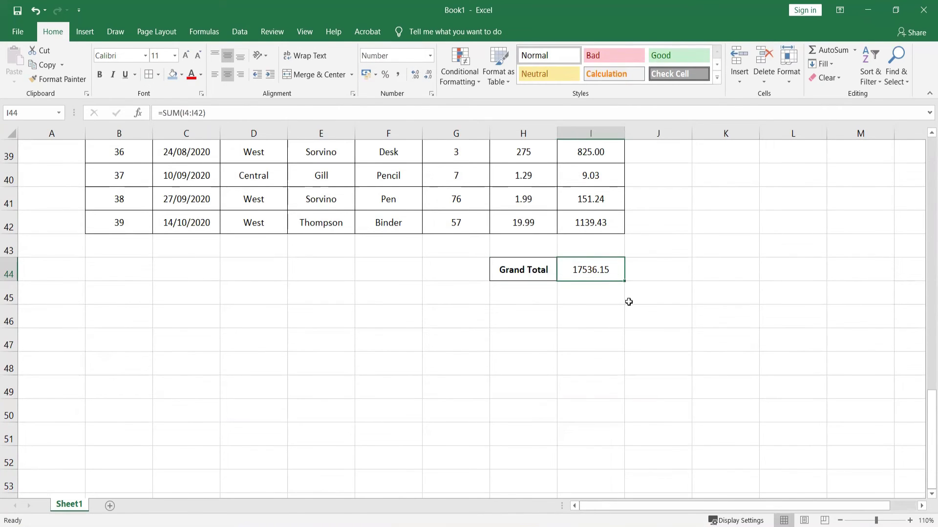
{"action": "key", "text": "ctrl+b"}
{"action": "scroll", "coordinate": [649, 373], "scroll_direction": "up", "scroll_amount": 13}
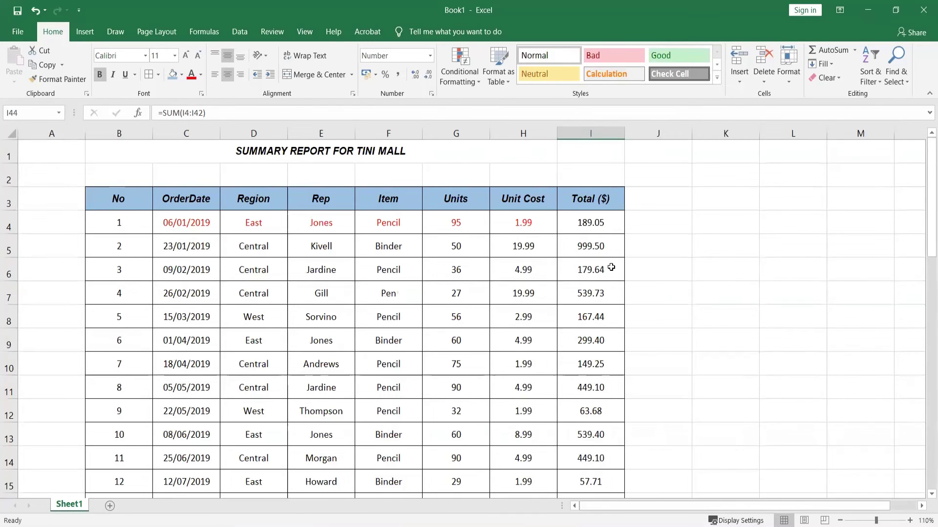
{"action": "scroll", "coordinate": [611, 266], "scroll_direction": "down", "scroll_amount": 2}
{"action": "scroll", "coordinate": [611, 266], "scroll_direction": "up", "scroll_amount": 2}
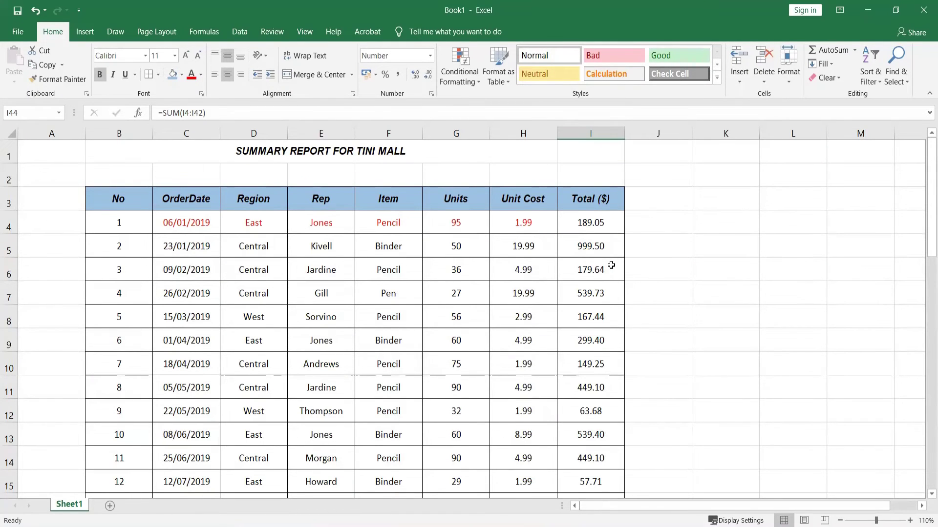
{"action": "scroll", "coordinate": [611, 265], "scroll_direction": "down", "scroll_amount": 7}
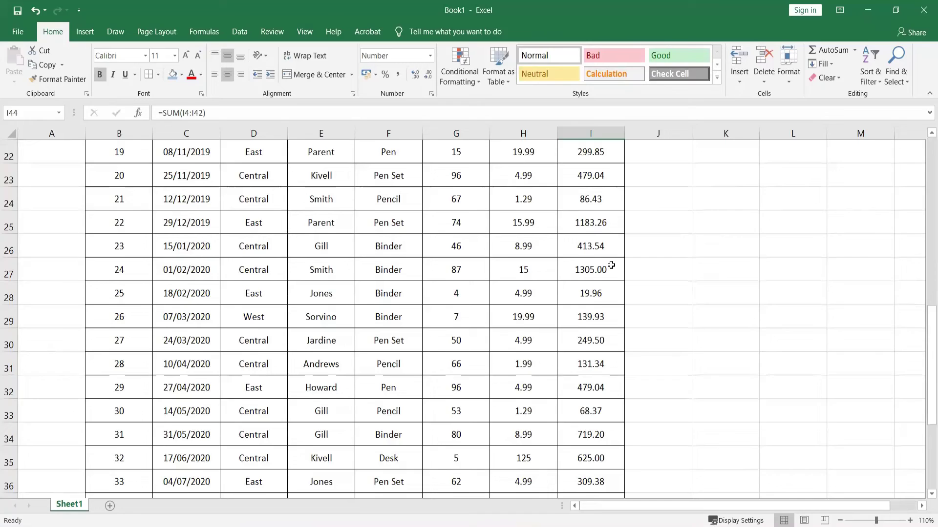
{"action": "scroll", "coordinate": [611, 265], "scroll_direction": "up", "scroll_amount": 7}
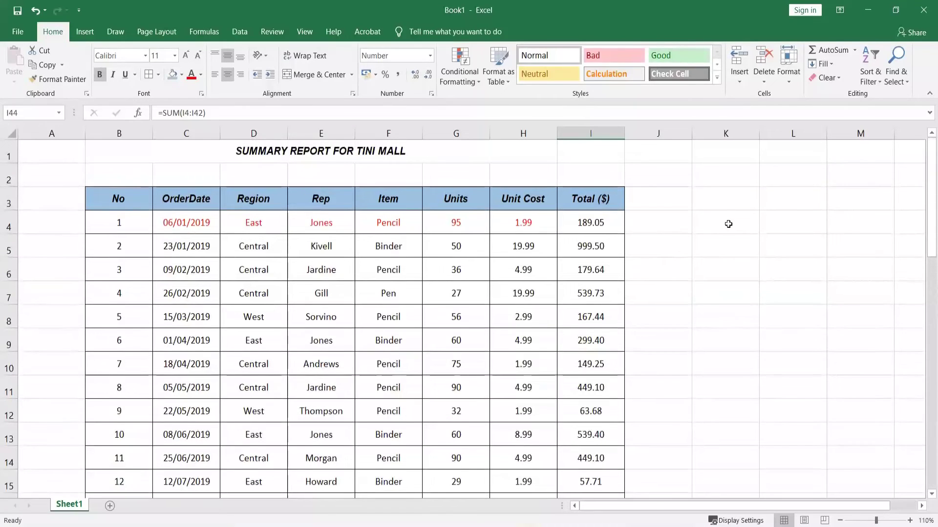
Step: Type 'Maximum' into K4 and make it bold
{"action": "left_click", "coordinate": [720, 222]}
{"action": "left_click_drag", "start_coordinate": [830, 506], "coordinate": [855, 506]}
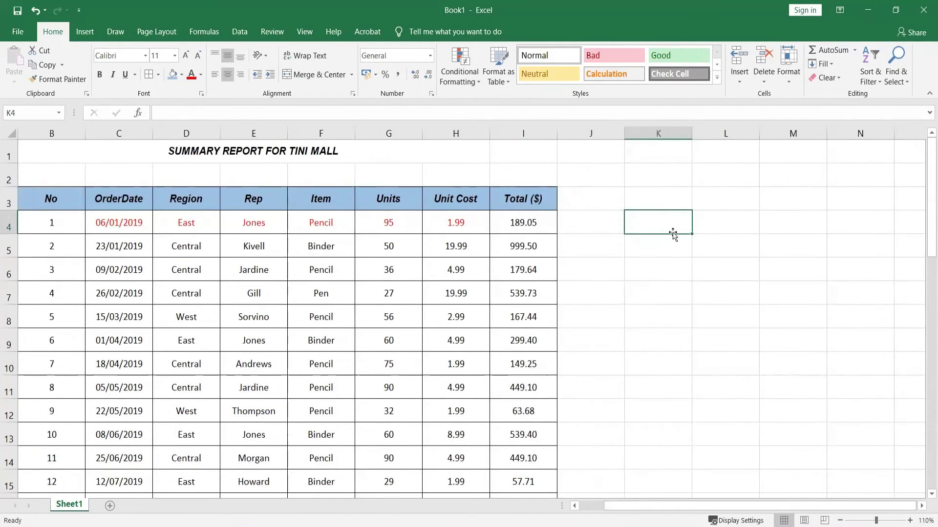
{"action": "type", "text": "a"}
{"action": "type", "text": "Maximu"}
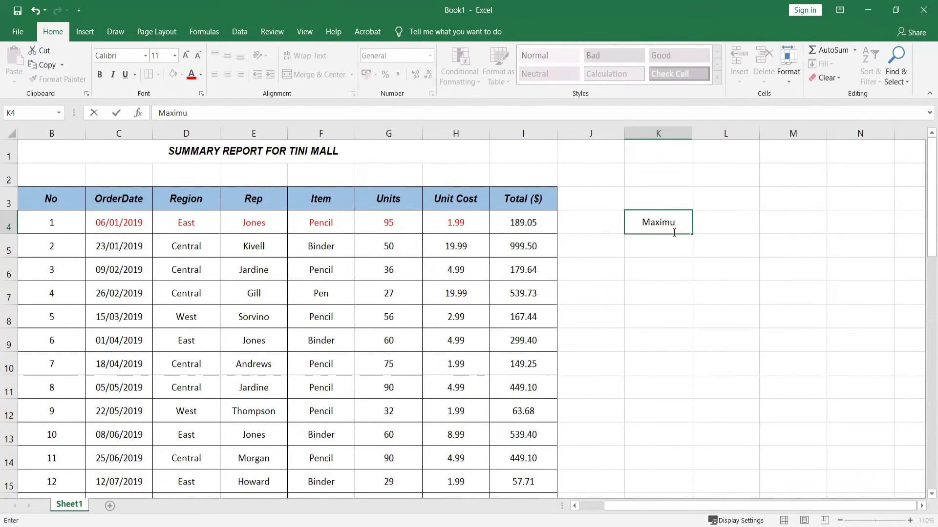
{"action": "type", "text": "m"}
{"action": "double_click", "coordinate": [682, 231]}
{"action": "key", "text": "ctrl+b"}
{"action": "left_click", "coordinate": [722, 255]}
{"action": "left_click", "coordinate": [645, 228]}
{"action": "left_click", "coordinate": [663, 261]}
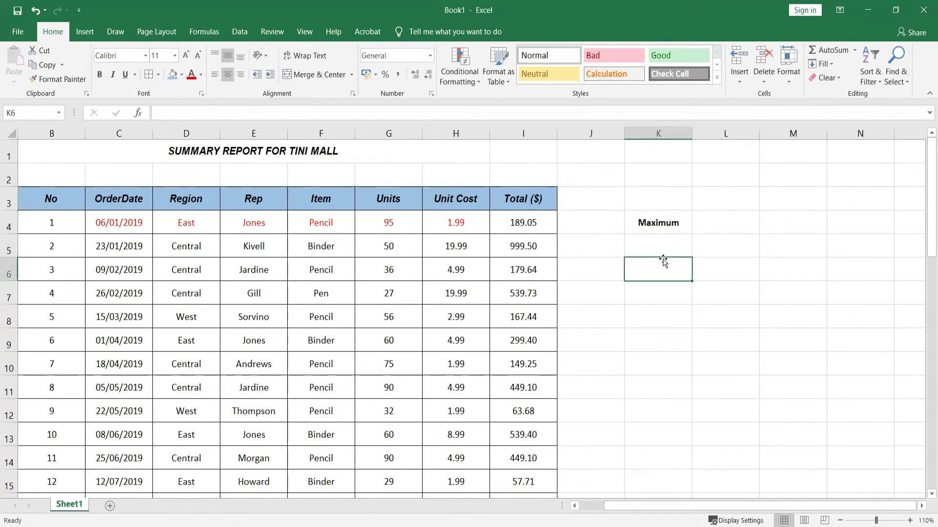
{"action": "left_click", "coordinate": [664, 253]}
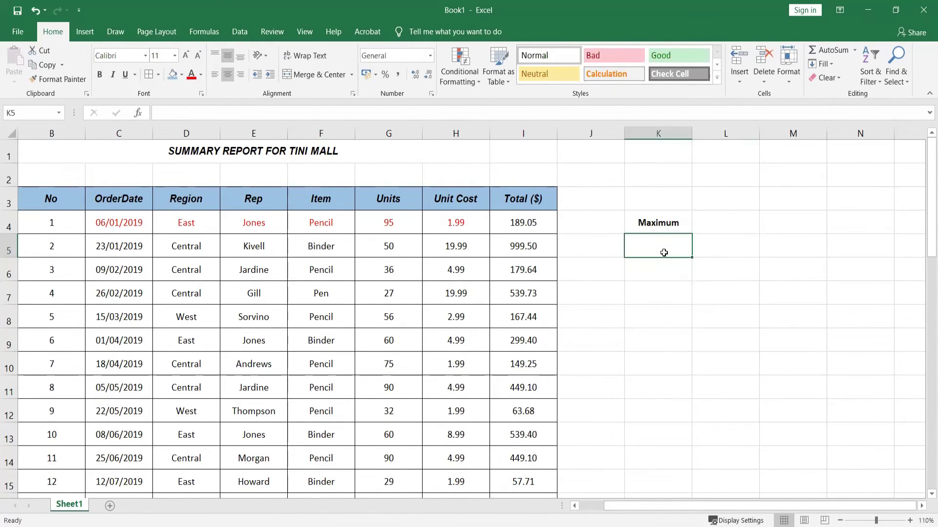
{"action": "left_click", "coordinate": [373, 113]}
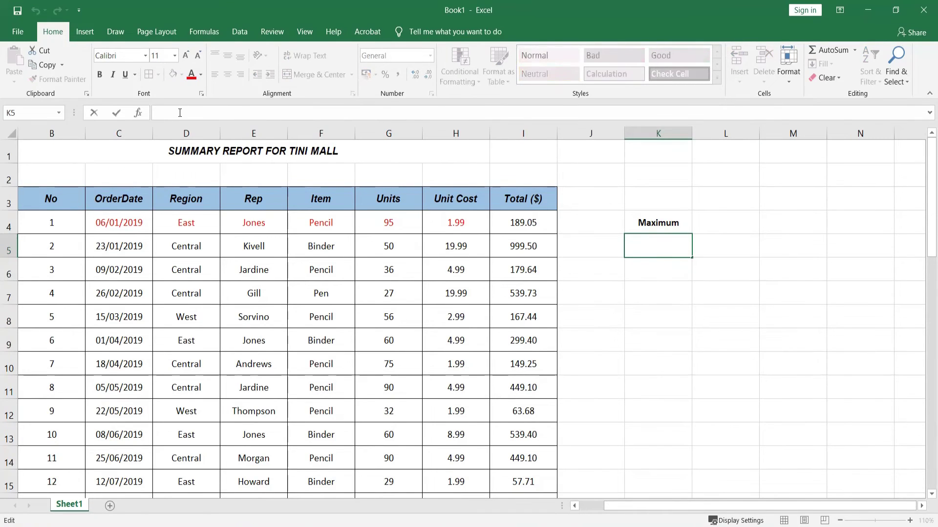
Step: Enter =MAX(I4:I42) in K5, returning 1619.19
{"action": "type", "text": "="}
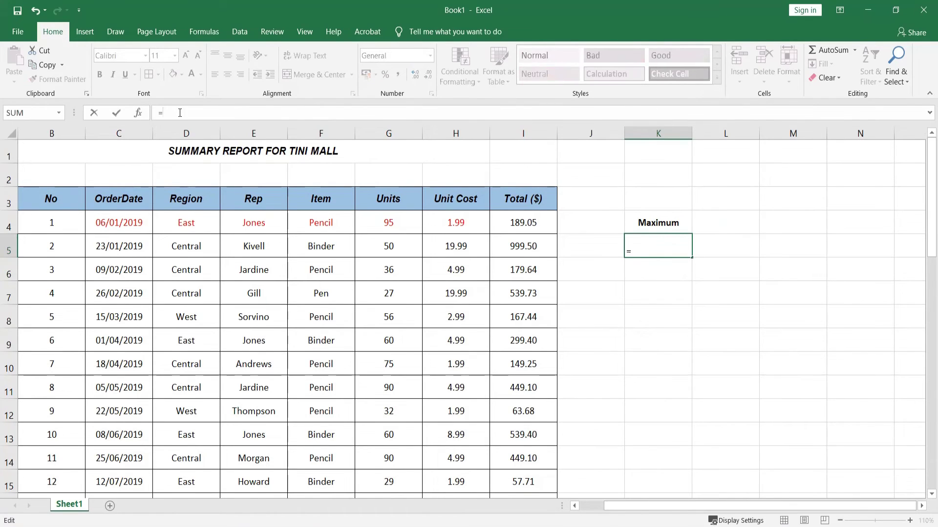
{"action": "type", "text": "ma"}
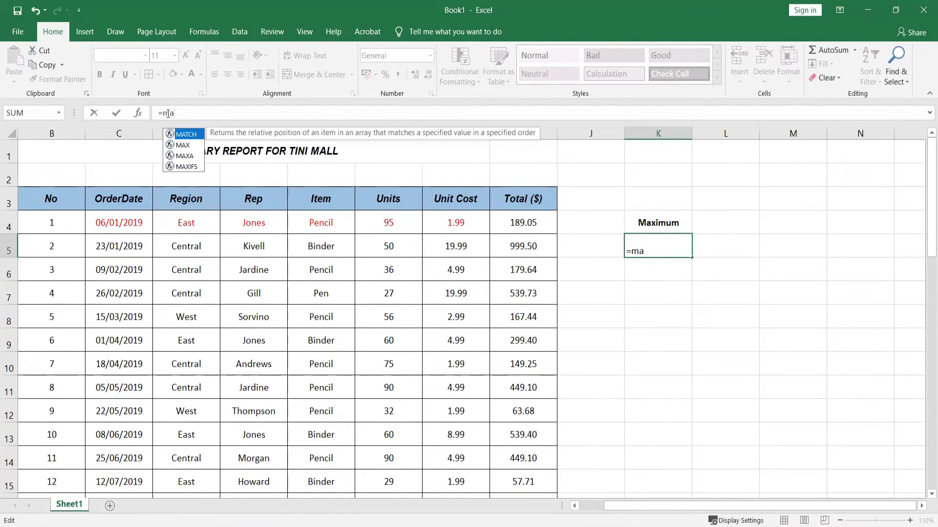
{"action": "double_click", "coordinate": [183, 145]}
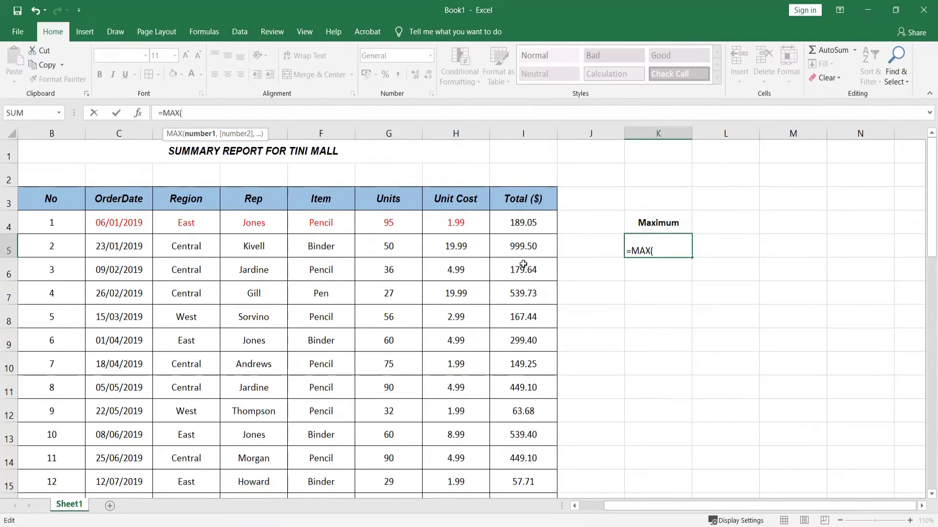
{"action": "scroll", "coordinate": [530, 462], "scroll_direction": "down", "scroll_amount": 2}
{"action": "scroll", "coordinate": [530, 461], "scroll_direction": "up", "scroll_amount": 2}
{"action": "left_click_drag", "start_coordinate": [508, 221], "coordinate": [534, 405]}
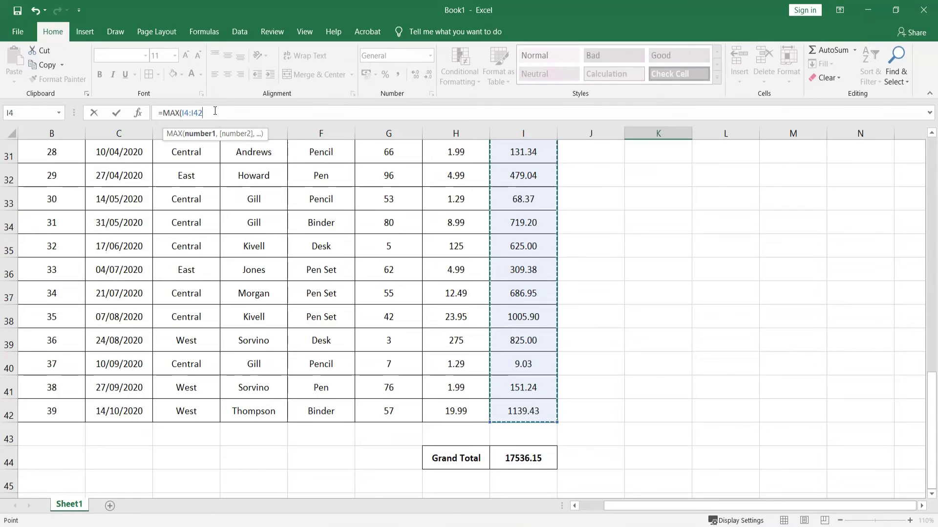
{"action": "type", "text": ")"}
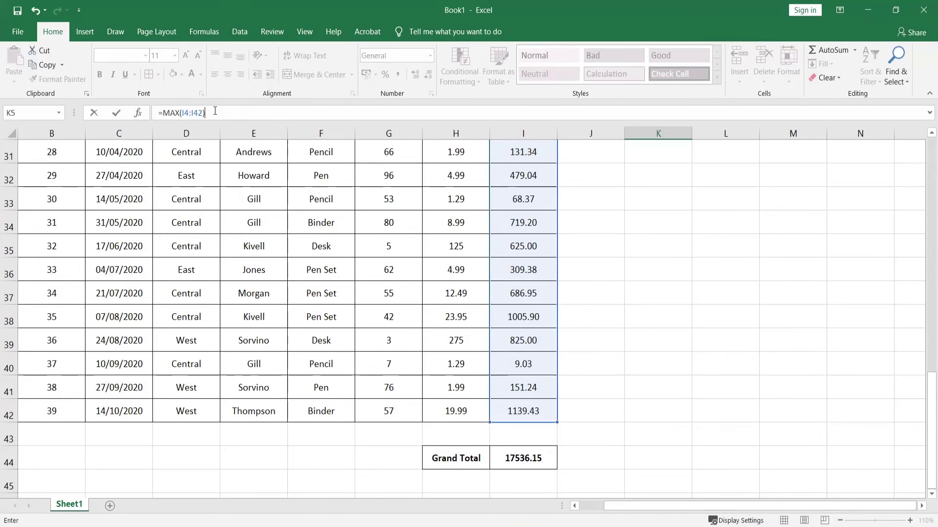
{"action": "key", "text": "Return"}
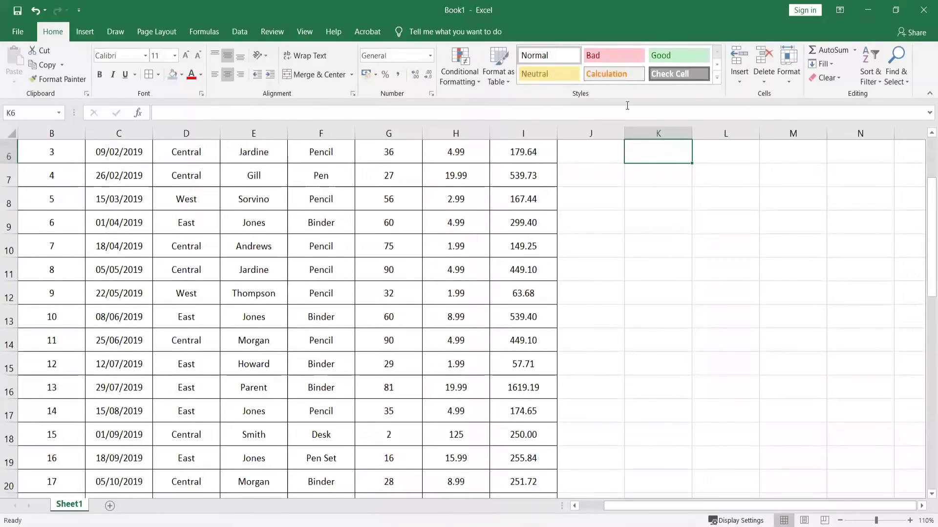
Step: Compare K5's 1619.19 against order 13's total in row 16
{"action": "scroll", "coordinate": [809, 337], "scroll_direction": "up", "scroll_amount": 2}
{"action": "left_click", "coordinate": [674, 249]}
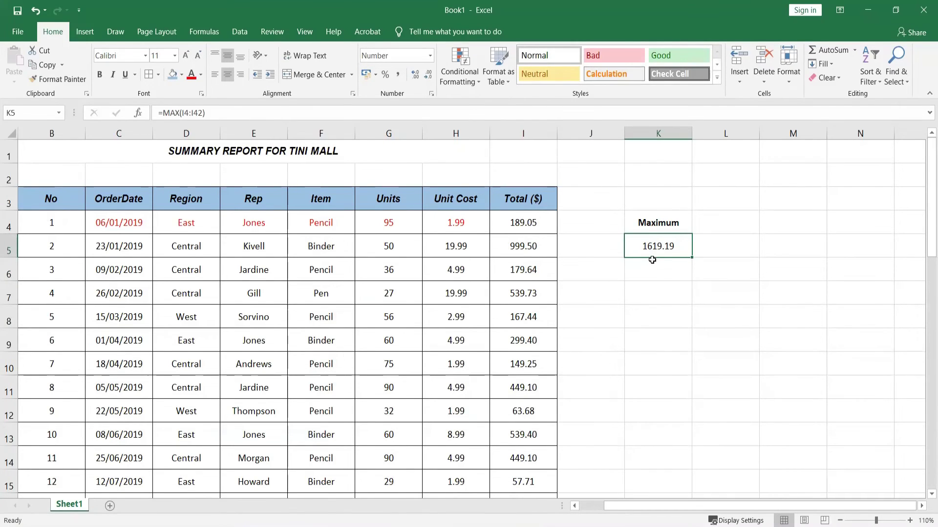
{"action": "scroll", "coordinate": [502, 394], "scroll_direction": "down", "scroll_amount": 2}
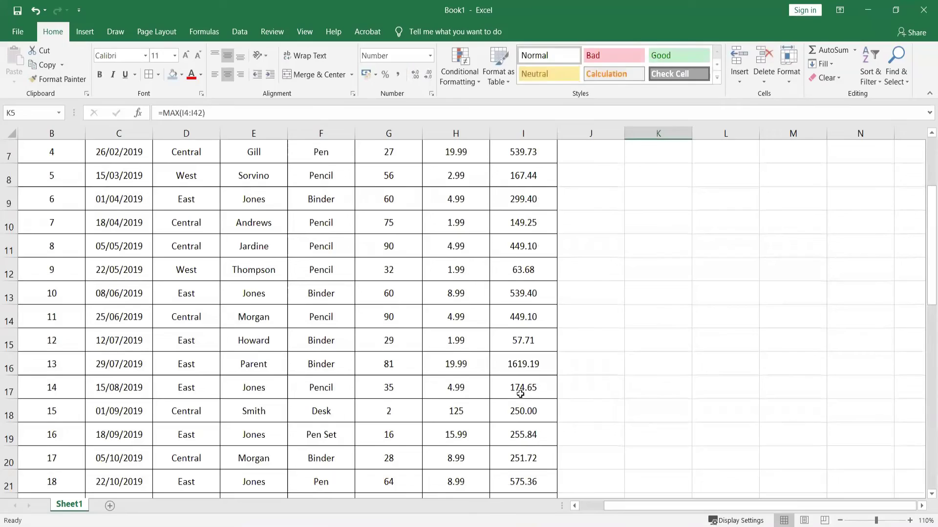
{"action": "scroll", "coordinate": [534, 392], "scroll_direction": "down", "scroll_amount": 1}
{"action": "scroll", "coordinate": [534, 392], "scroll_direction": "down", "scroll_amount": 2}
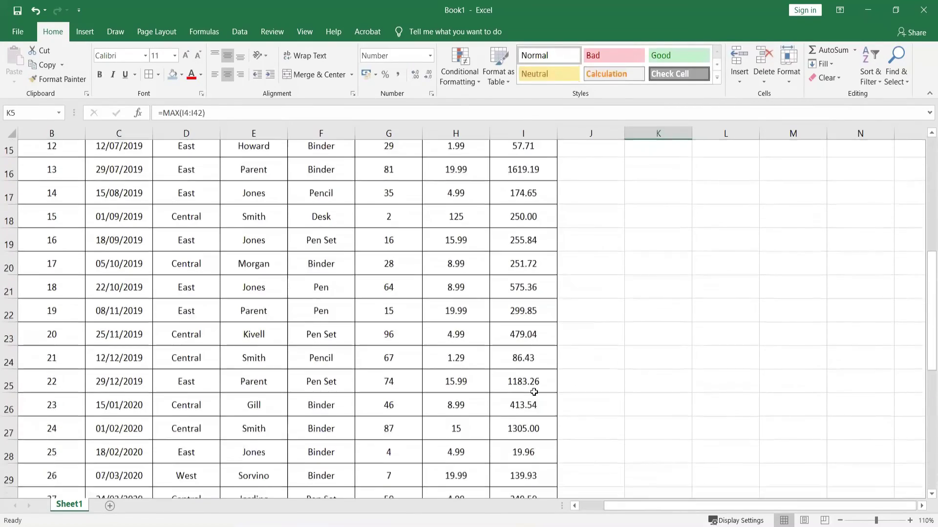
{"action": "scroll", "coordinate": [534, 393], "scroll_direction": "down", "scroll_amount": 3}
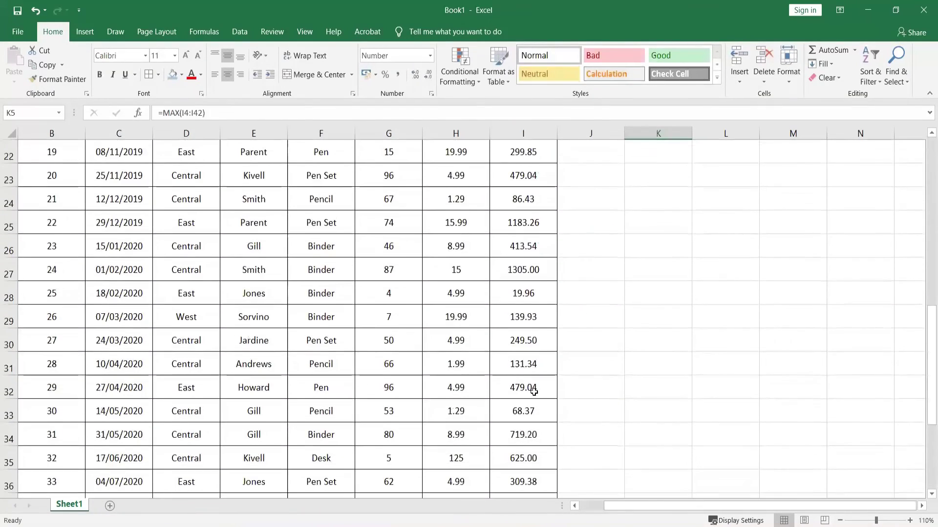
{"action": "scroll", "coordinate": [534, 392], "scroll_direction": "down", "scroll_amount": 2}
{"action": "scroll", "coordinate": [534, 392], "scroll_direction": "up", "scroll_amount": 4}
{"action": "scroll", "coordinate": [534, 392], "scroll_direction": "up", "scroll_amount": 1}
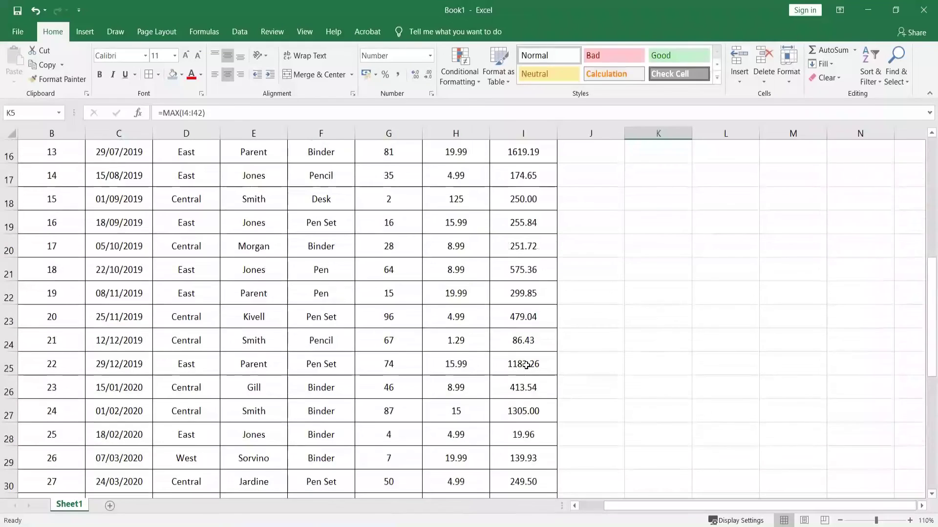
{"action": "scroll", "coordinate": [524, 364], "scroll_direction": "up", "scroll_amount": 2}
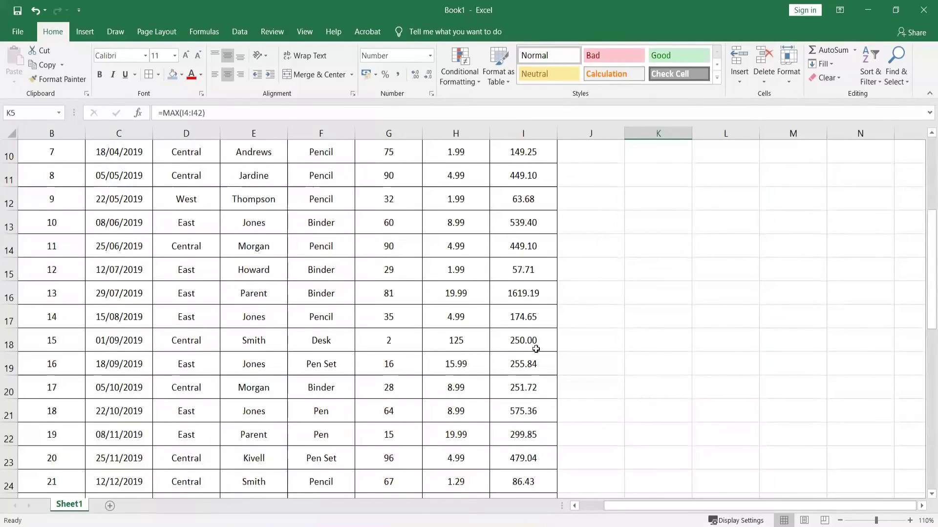
{"action": "left_click", "coordinate": [531, 295]}
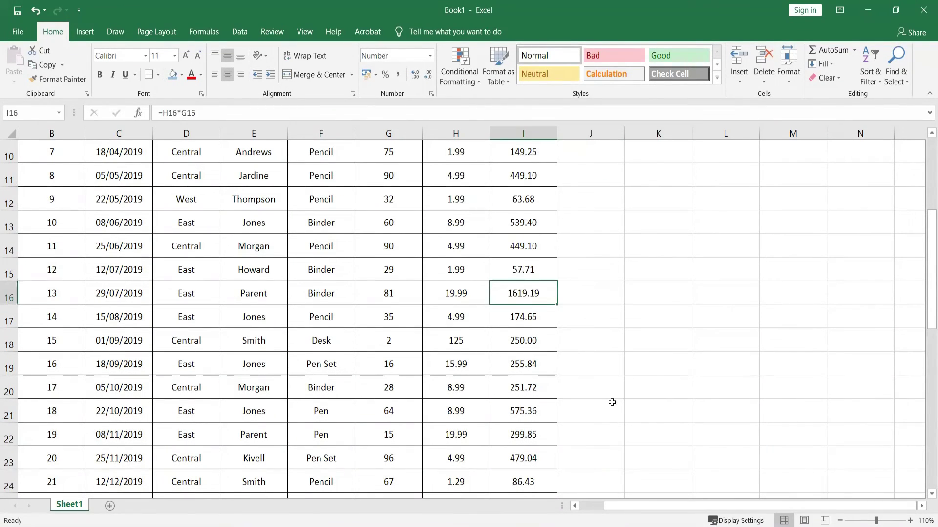
{"action": "scroll", "coordinate": [615, 401], "scroll_direction": "up", "scroll_amount": 3}
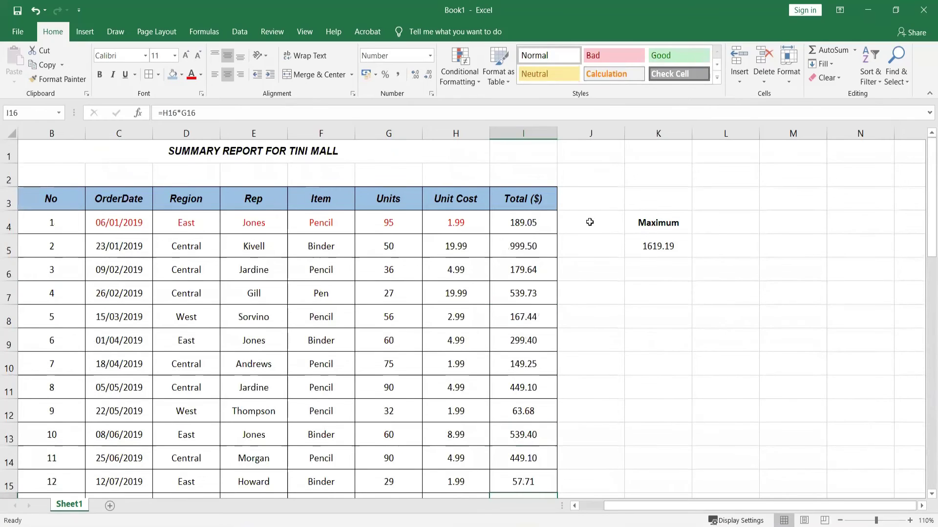
Step: Enter a bold Minimum heading in L4 beside Maximum
{"action": "left_click", "coordinate": [727, 229]}
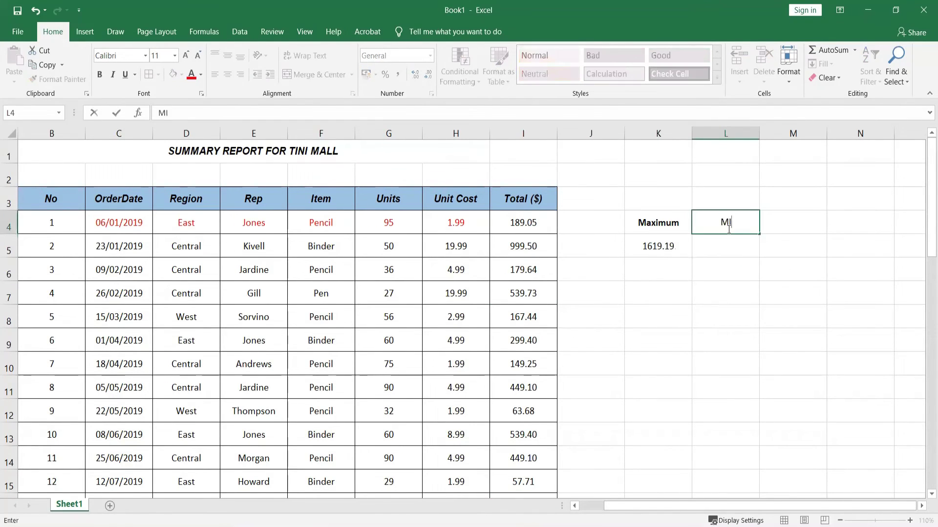
{"action": "type", "text": "inimum"}
{"action": "double_click", "coordinate": [731, 226]}
{"action": "key", "text": "ctrl+b"}
{"action": "key", "text": "Return"}
{"action": "key", "text": "Return"}
{"action": "key", "text": "Return"}
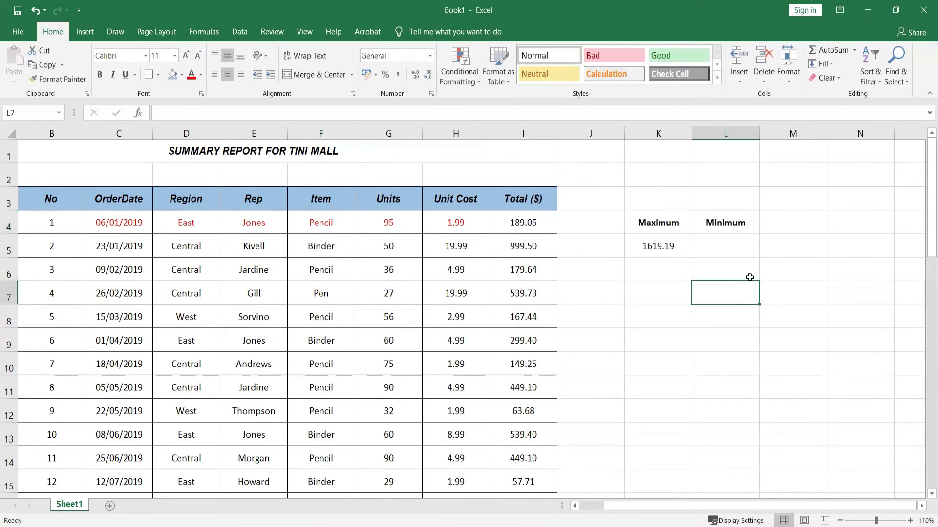
Step: Enter =MIN(I4:I42) in L5 to show the smallest order total, 9.03
{"action": "left_click", "coordinate": [731, 242]}
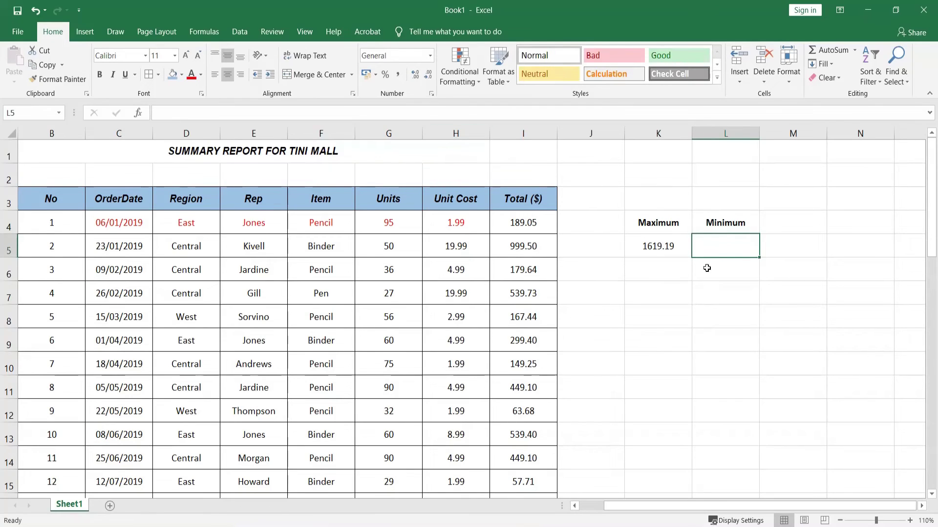
{"action": "left_click", "coordinate": [358, 108]}
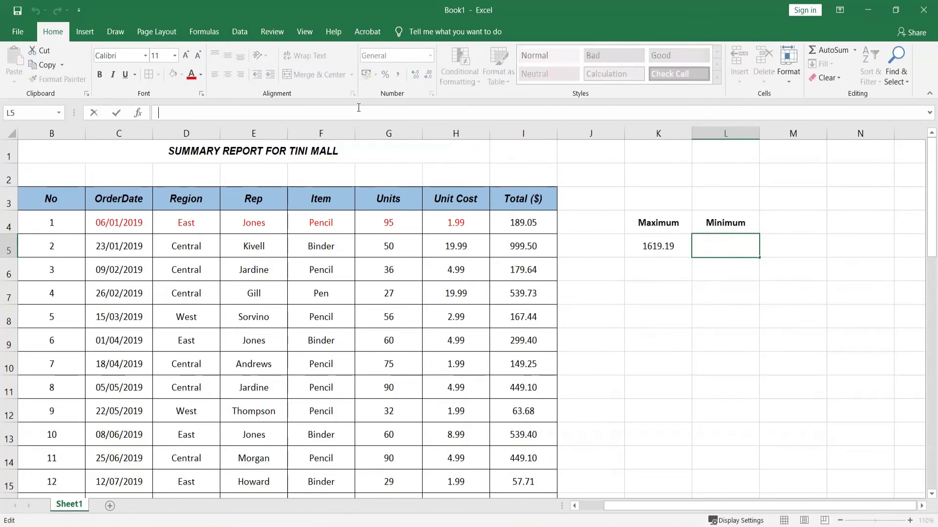
{"action": "type", "text": "="}
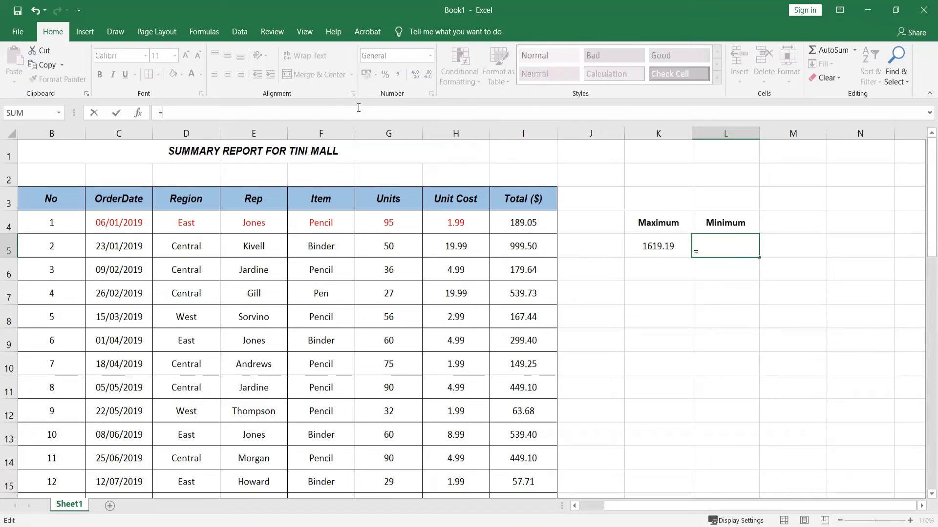
{"action": "type", "text": "mi"}
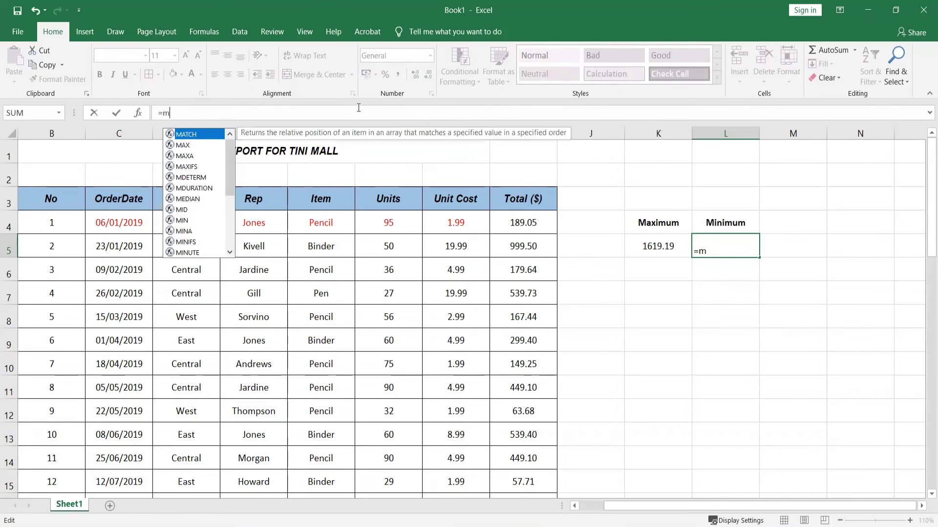
{"action": "double_click", "coordinate": [201, 144]}
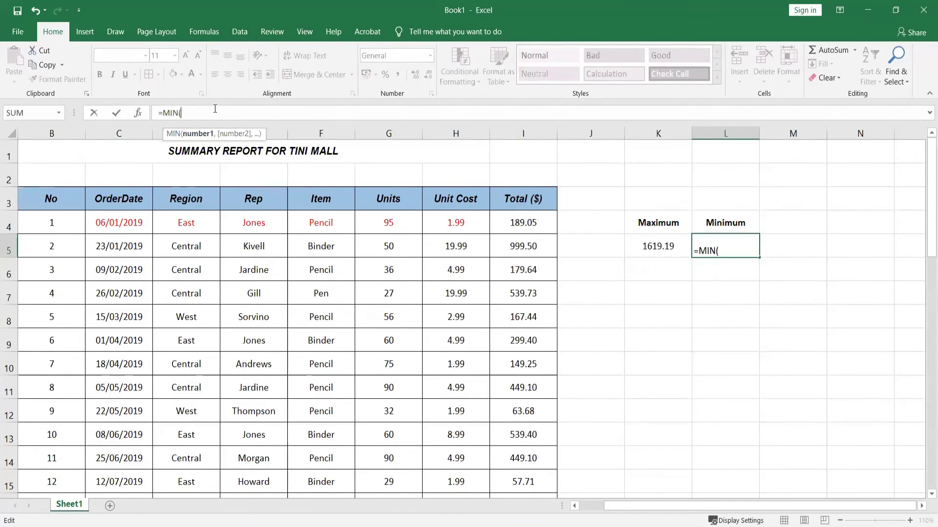
{"action": "left_click_drag", "start_coordinate": [500, 222], "coordinate": [514, 410]}
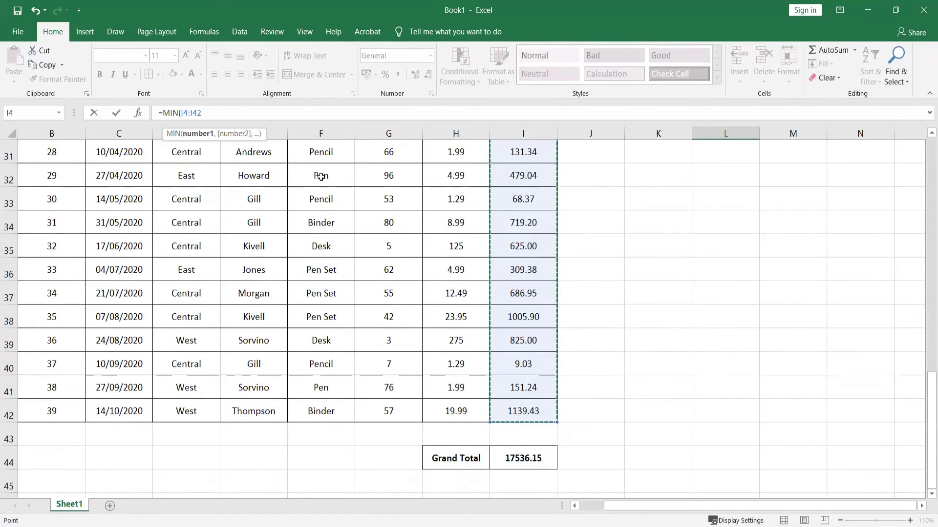
{"action": "type", "text": ")"}
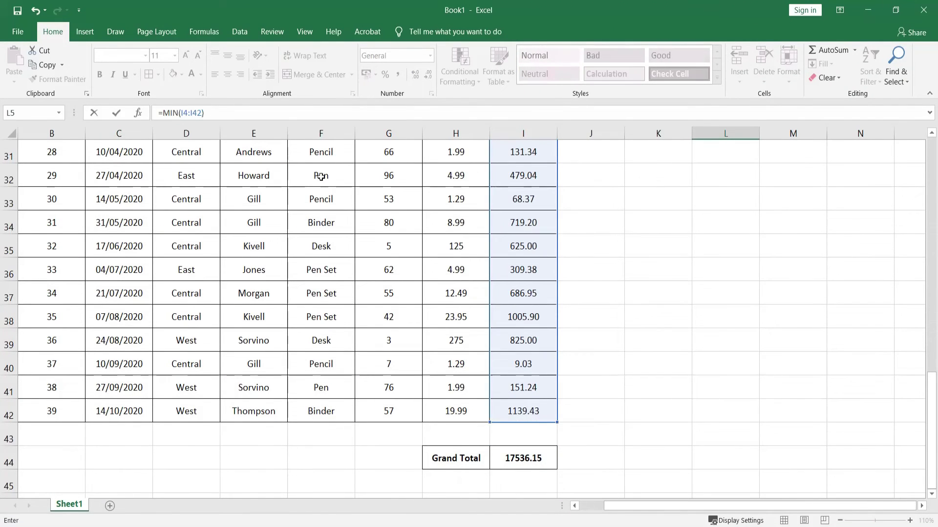
{"action": "key", "text": "Return"}
{"action": "scroll", "coordinate": [677, 235], "scroll_direction": "up", "scroll_amount": 2}
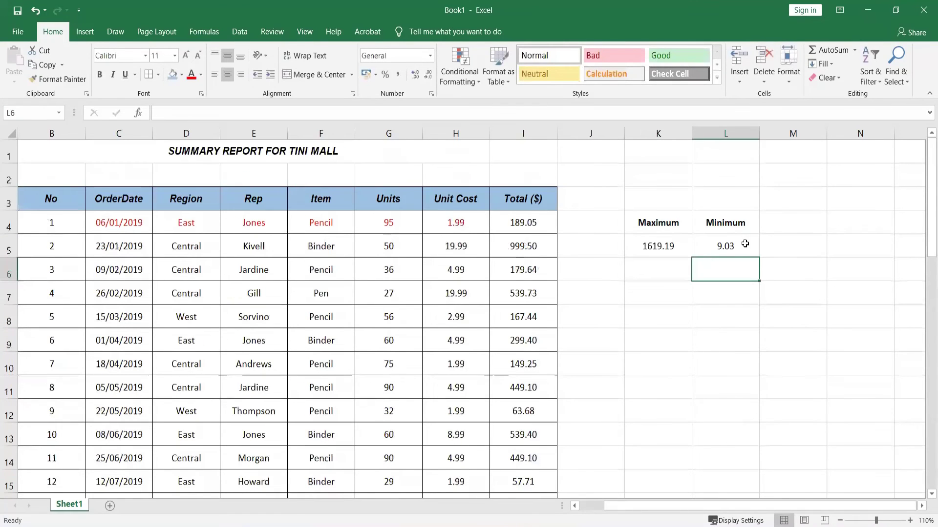
{"action": "scroll", "coordinate": [480, 381], "scroll_direction": "down", "scroll_amount": 4}
{"action": "scroll", "coordinate": [480, 380], "scroll_direction": "down", "scroll_amount": 3}
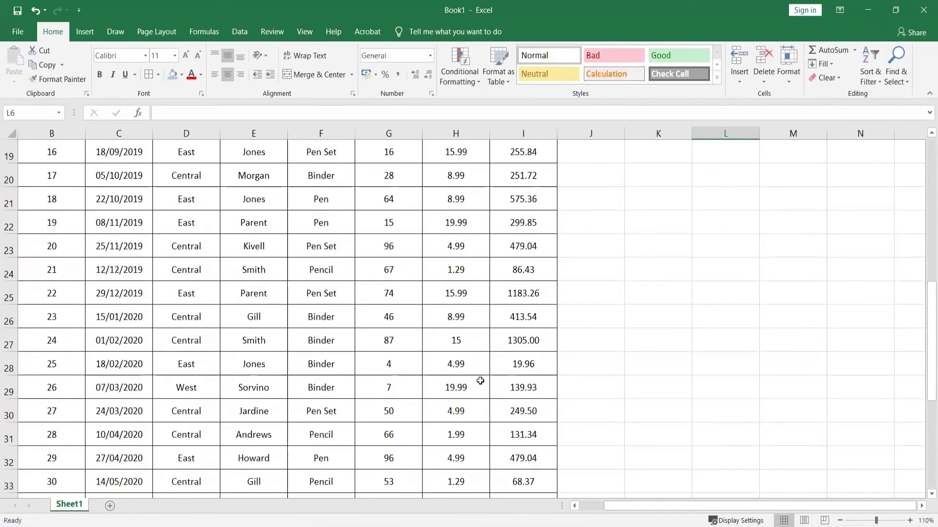
{"action": "scroll", "coordinate": [556, 413], "scroll_direction": "down", "scroll_amount": 2}
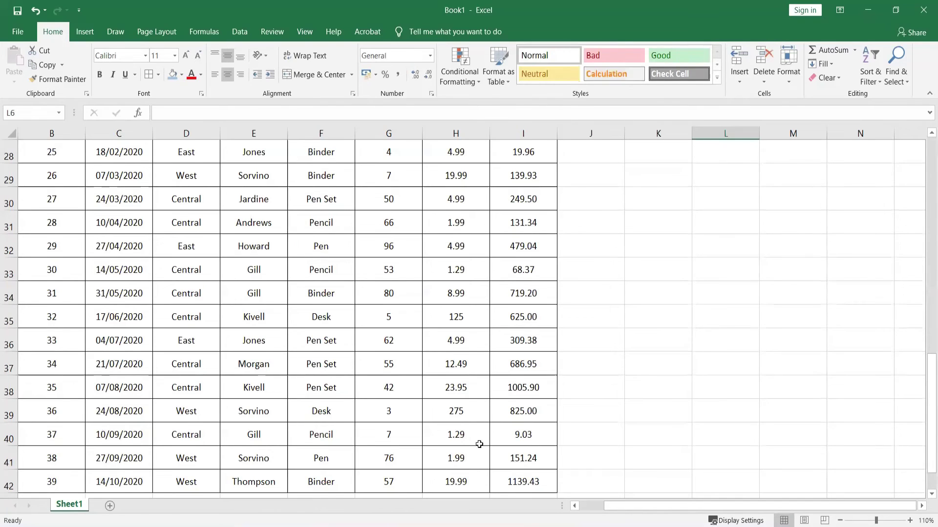
{"action": "scroll", "coordinate": [547, 463], "scroll_direction": "up", "scroll_amount": 9}
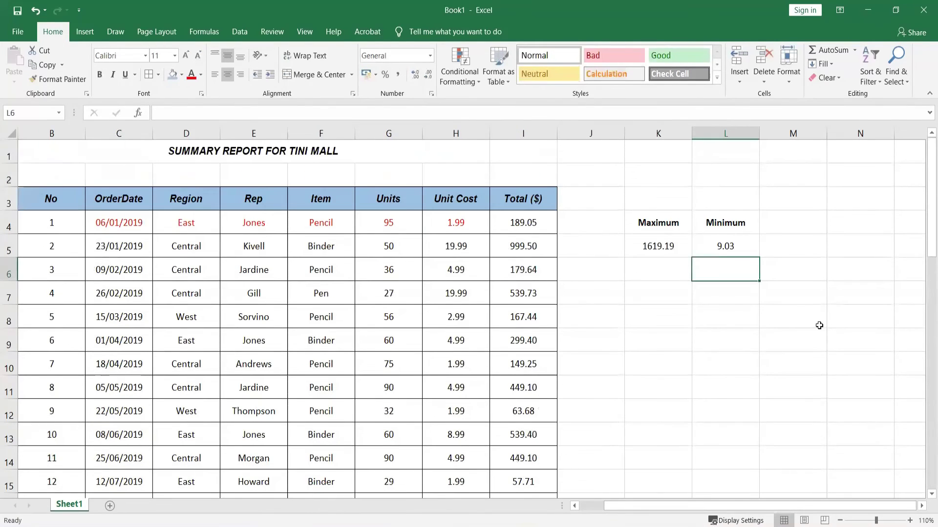
Step: Apply All Borders to the Maximum and Minimum block K4:L5
{"action": "left_click", "coordinate": [815, 312]}
{"action": "left_click_drag", "start_coordinate": [641, 220], "coordinate": [747, 244]}
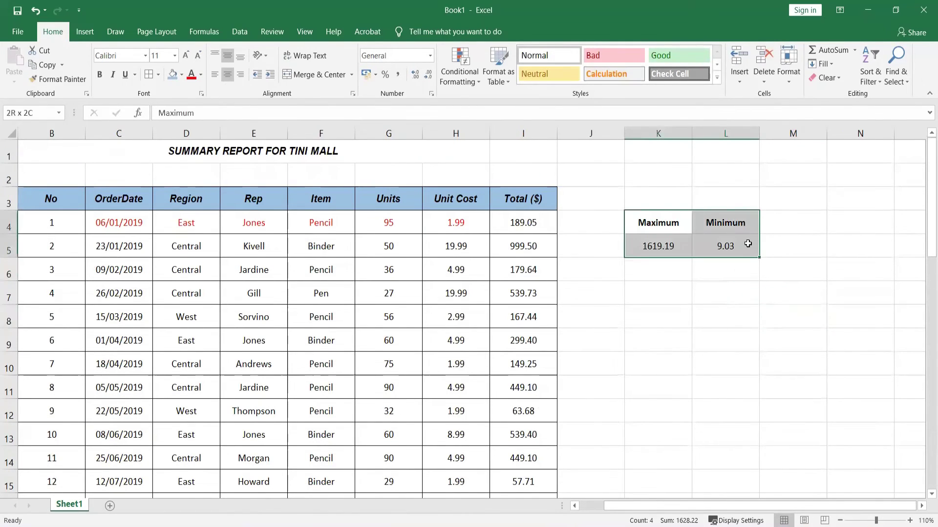
{"action": "left_click", "coordinate": [148, 74]}
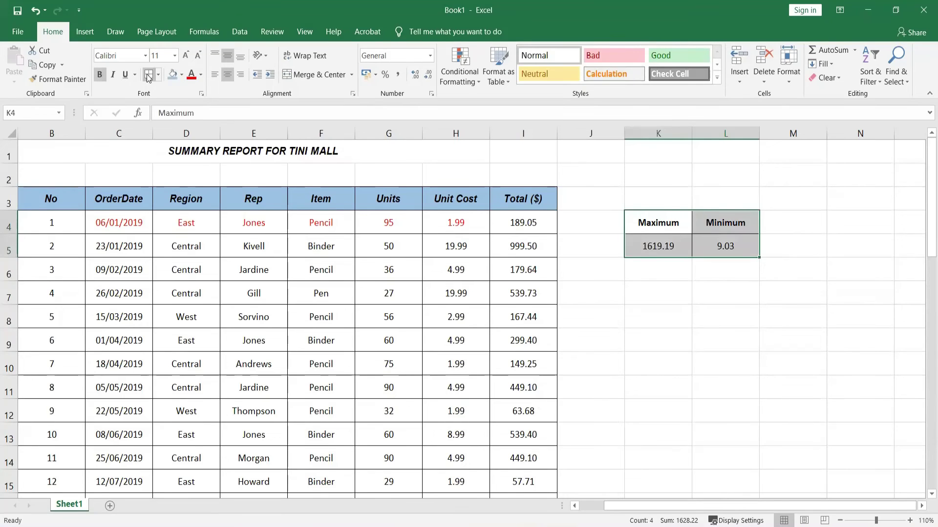
{"action": "left_click", "coordinate": [755, 355]}
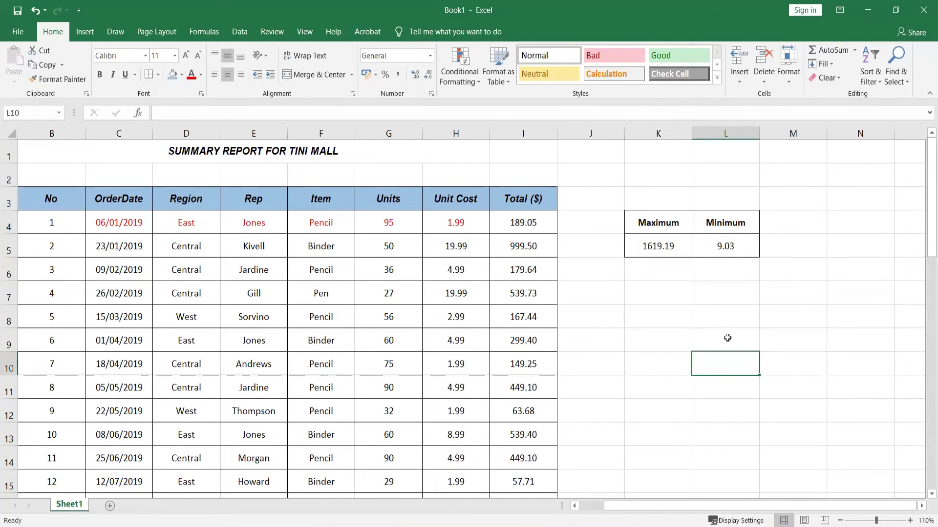
Step: Type the Average heading into K7
{"action": "left_click", "coordinate": [671, 309]}
{"action": "left_click", "coordinate": [672, 296]}
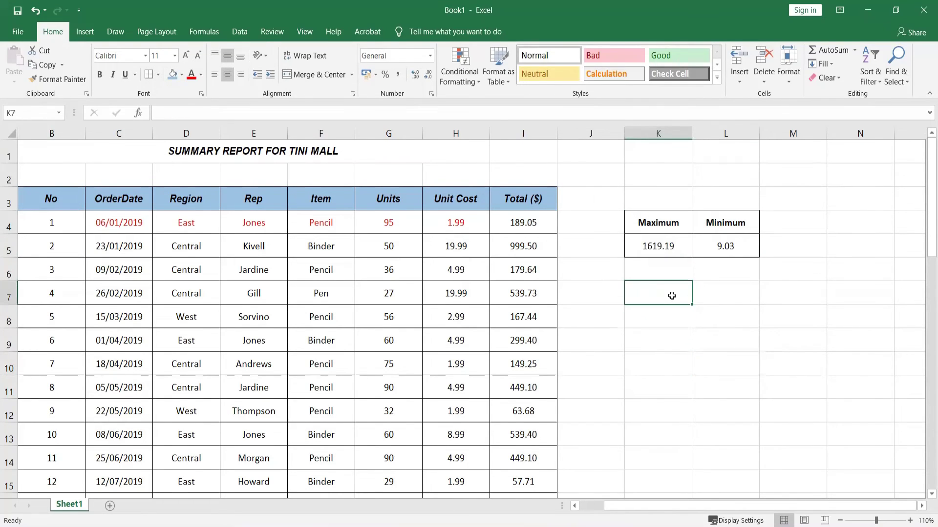
{"action": "type", "text": "Average"}
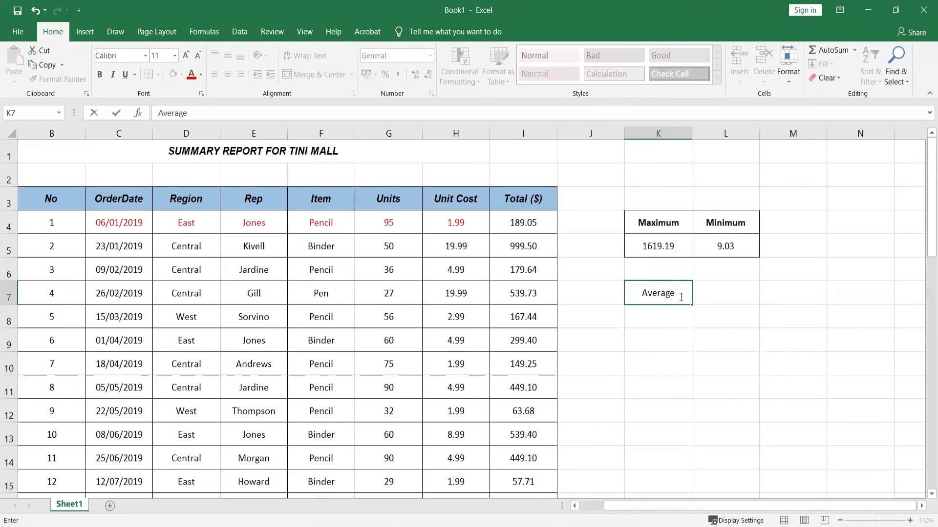
{"action": "left_click", "coordinate": [735, 337]}
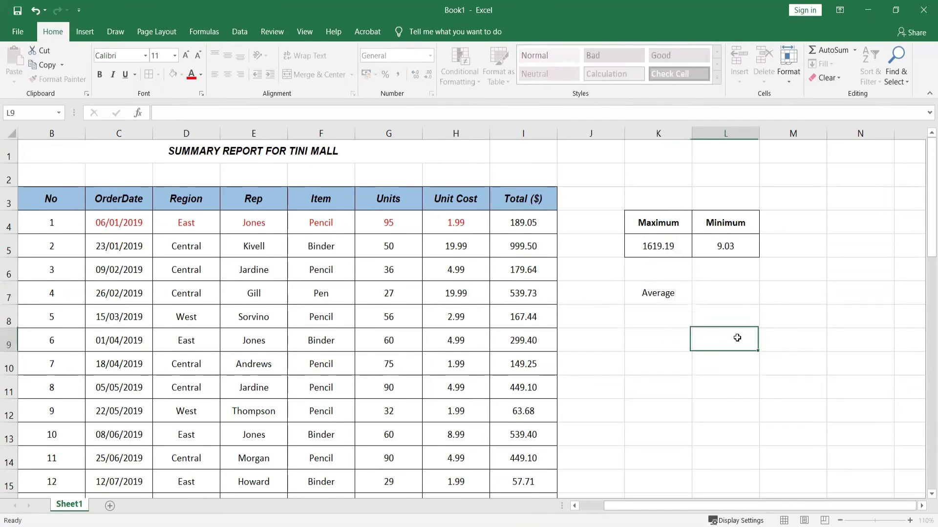
{"action": "left_click", "coordinate": [668, 318]}
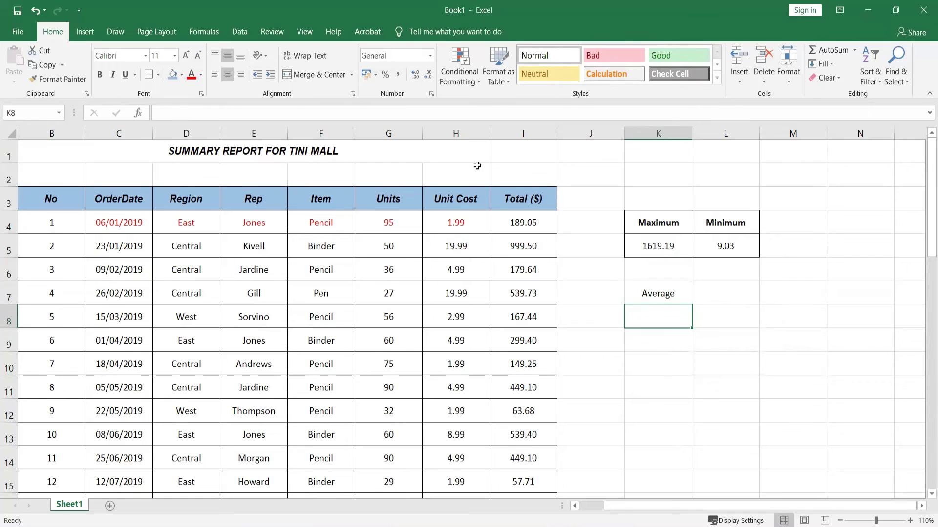
Step: Enter an AVERAGE formula over the Total ($) column in K8, giving 449.64
{"action": "left_click", "coordinate": [191, 116]}
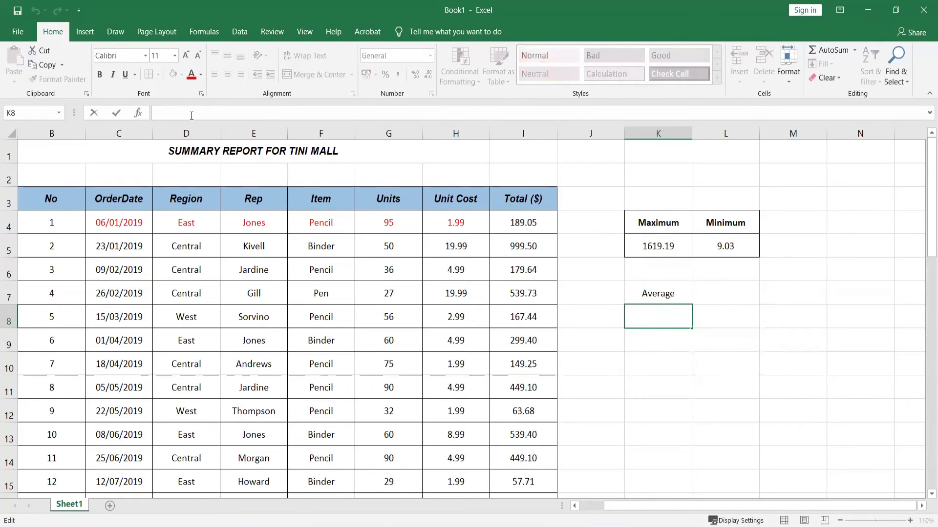
{"action": "type", "text": "="}
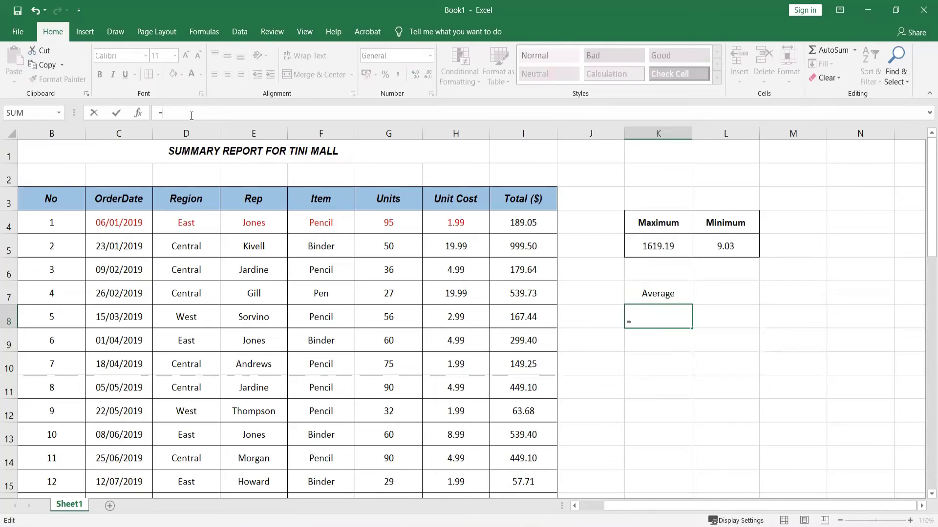
{"action": "type", "text": "ave"}
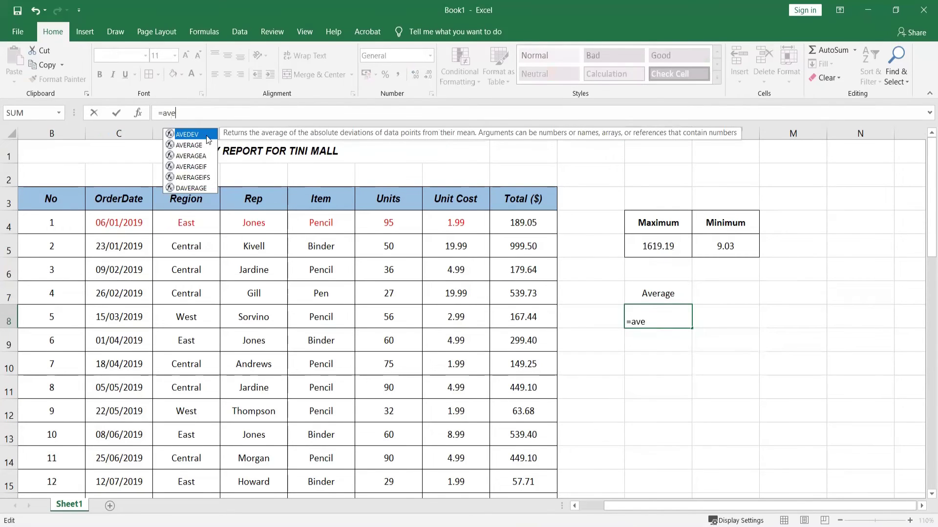
{"action": "left_click", "coordinate": [200, 146]}
{"action": "double_click", "coordinate": [199, 145]}
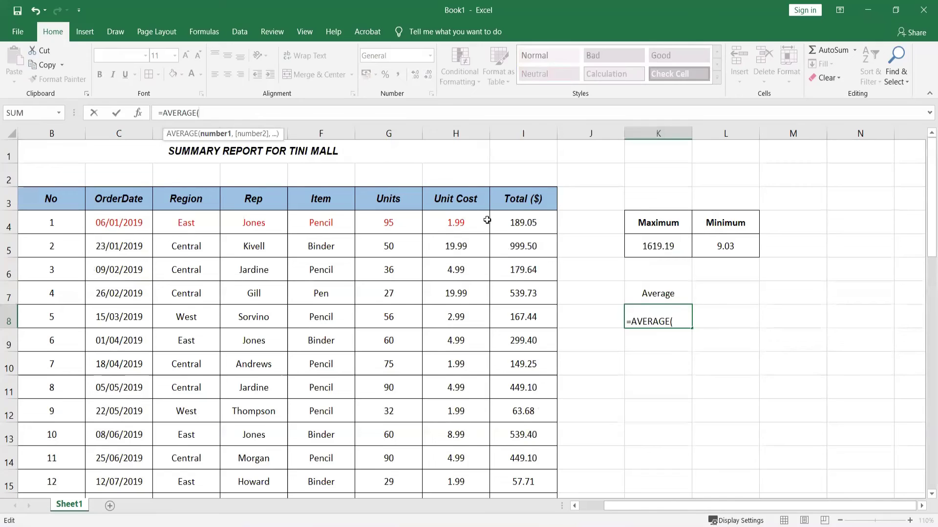
{"action": "left_click", "coordinate": [504, 221]}
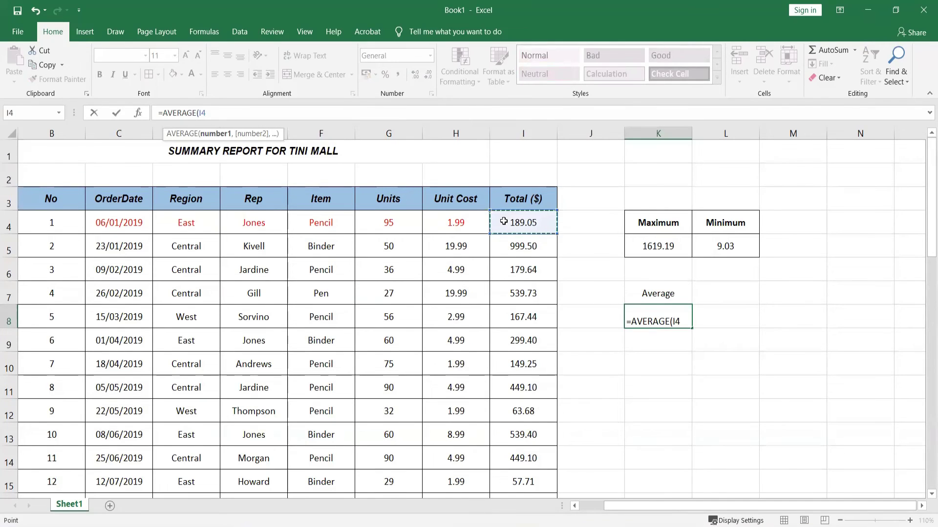
{"action": "left_click_drag", "start_coordinate": [504, 221], "coordinate": [517, 453]}
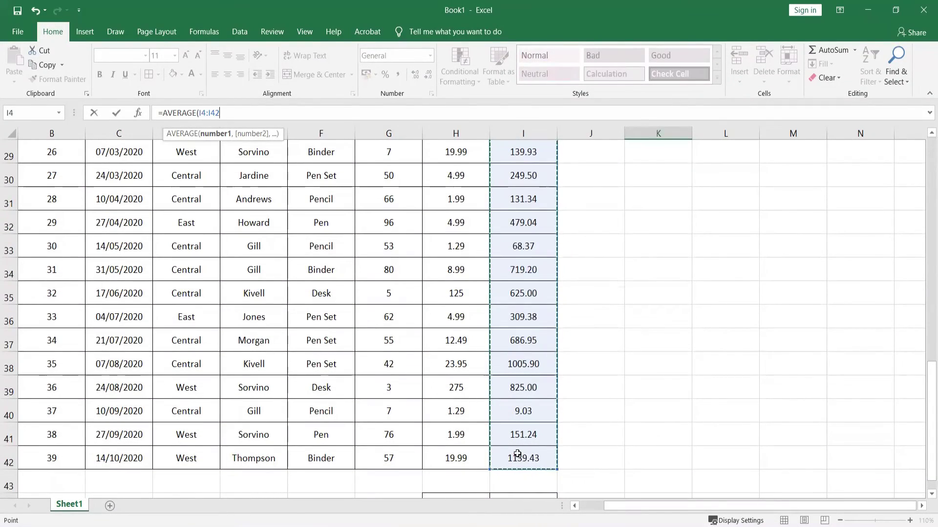
{"action": "type", "text": ")"}
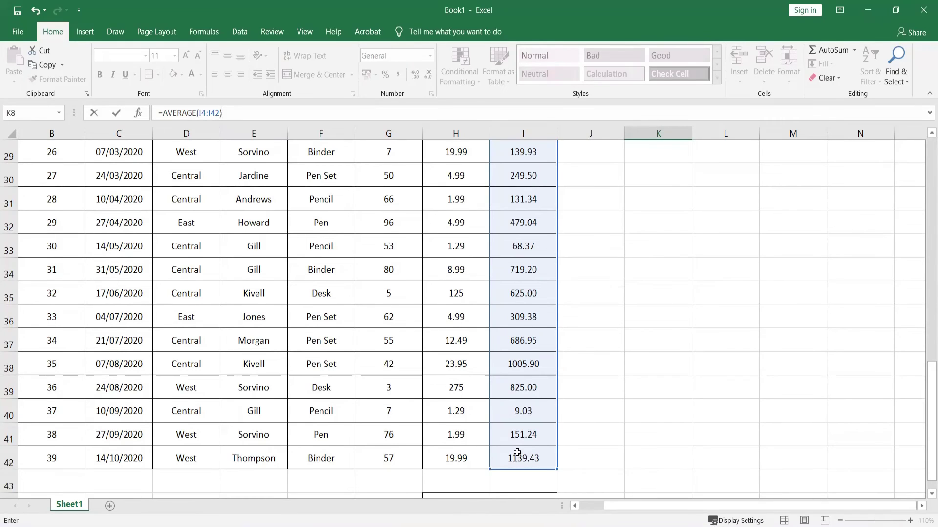
{"action": "key", "text": "Return"}
{"action": "scroll", "coordinate": [703, 400], "scroll_direction": "up", "scroll_amount": 3}
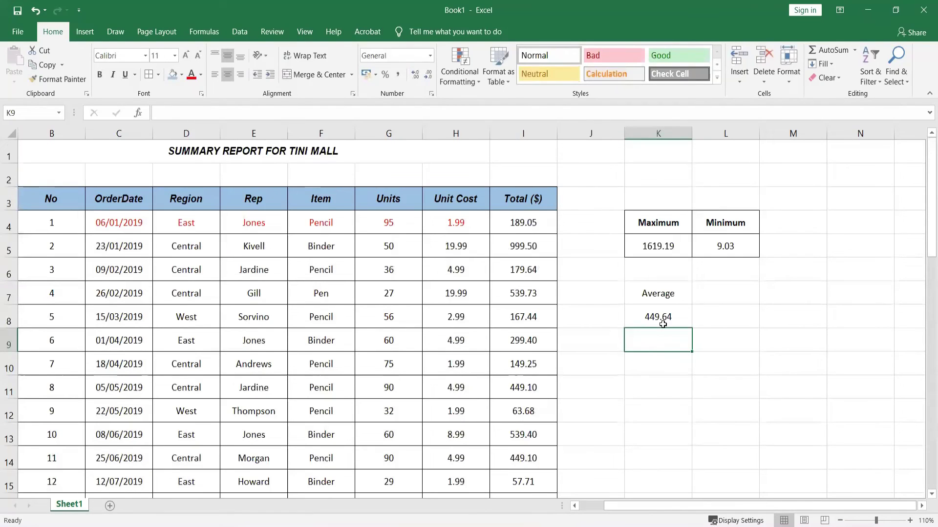
{"action": "left_click", "coordinate": [665, 323]}
Step: Bold the Average label in K7 and apply All Borders to K7:K8
{"action": "left_click", "coordinate": [648, 295]}
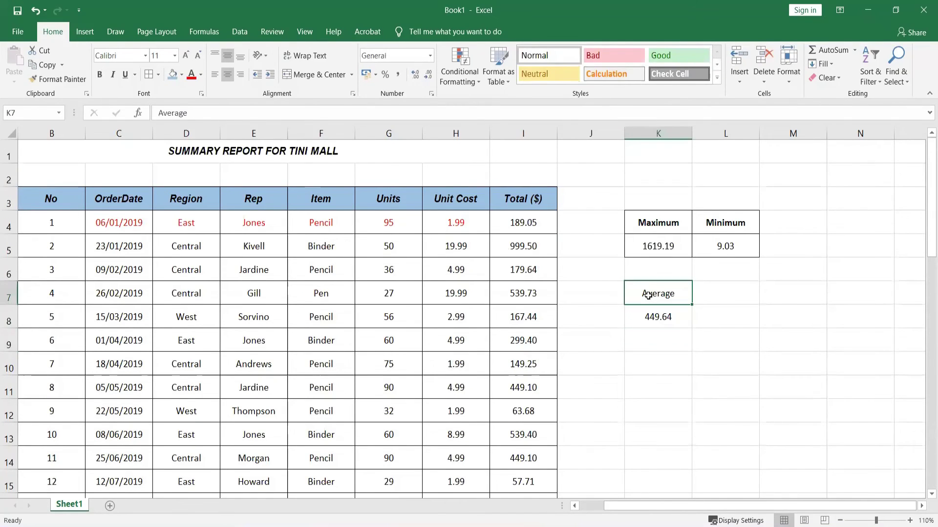
{"action": "key", "text": "ctrl+b"}
{"action": "left_click", "coordinate": [765, 357]}
{"action": "left_click_drag", "start_coordinate": [650, 294], "coordinate": [659, 316]}
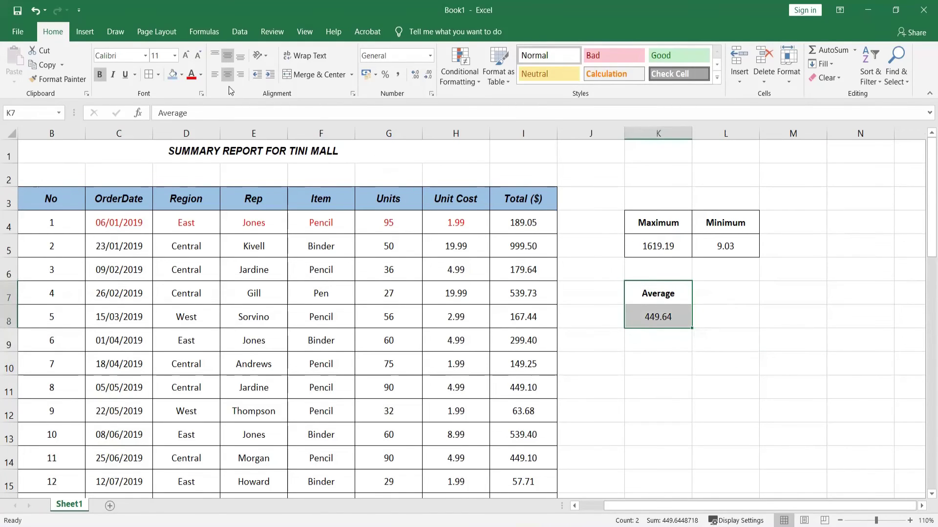
{"action": "left_click", "coordinate": [149, 74]}
{"action": "left_click", "coordinate": [788, 388]}
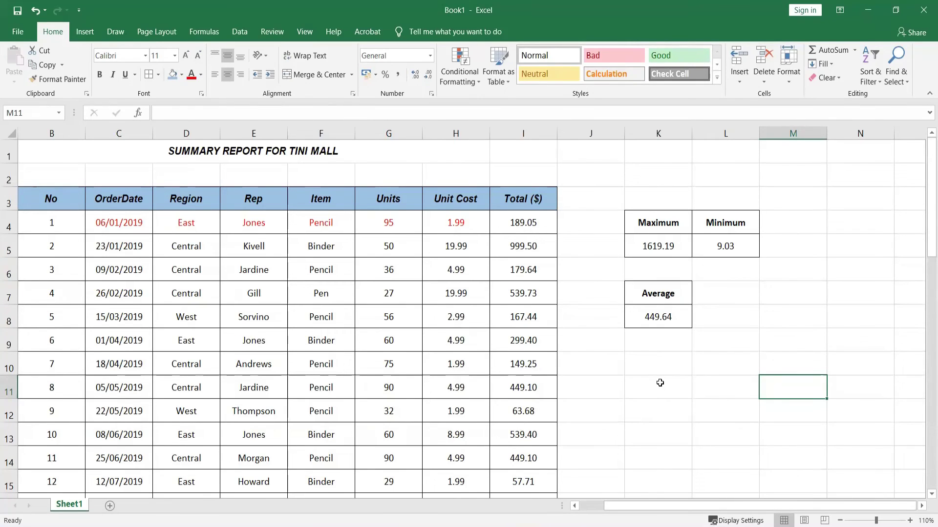
Step: Enter the label 'Average using our own formula' in K10
{"action": "scroll", "coordinate": [690, 390], "scroll_direction": "down", "scroll_amount": 2}
{"action": "scroll", "coordinate": [723, 319], "scroll_direction": "up", "scroll_amount": 1}
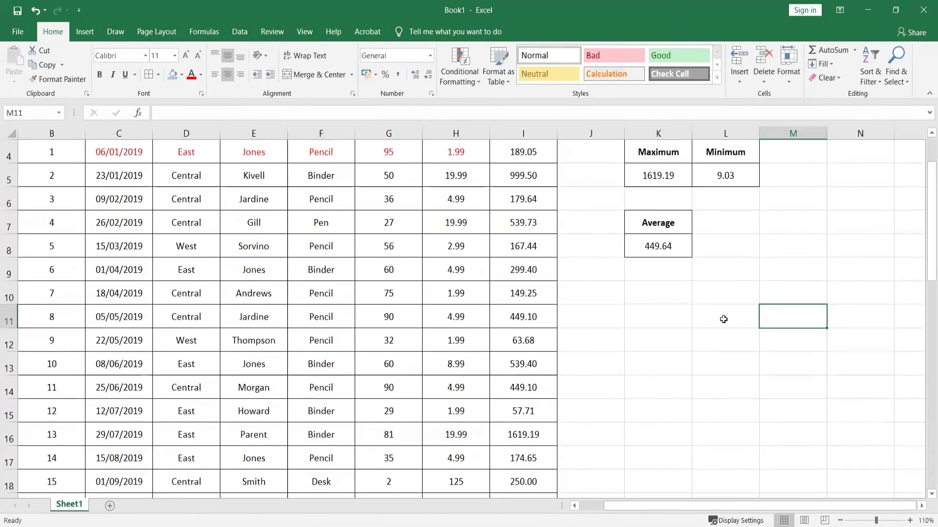
{"action": "left_click", "coordinate": [662, 297]}
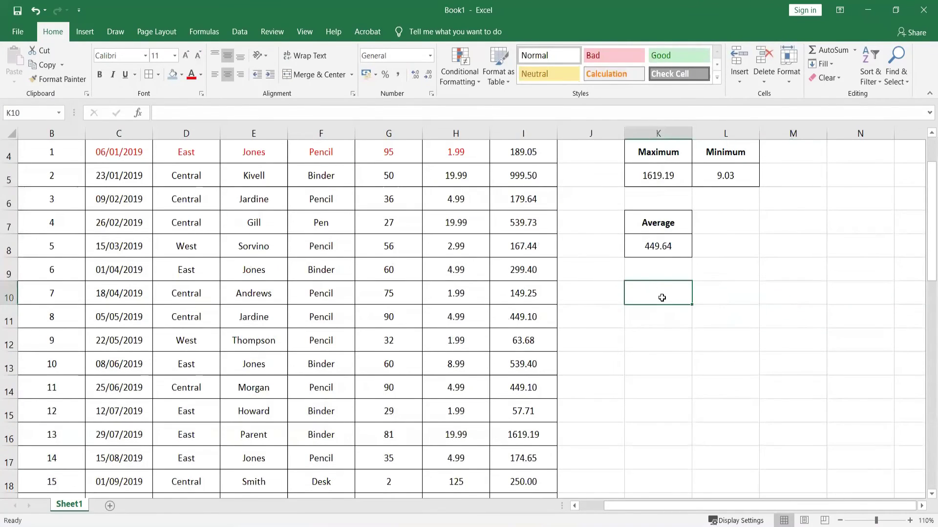
{"action": "type", "text": "Average usng"}
{"action": "key", "text": "BackSpace"}
{"action": "key", "text": "BackSpace"}
{"action": "key", "text": "BackSpace"}
{"action": "type", "text": "sing"}
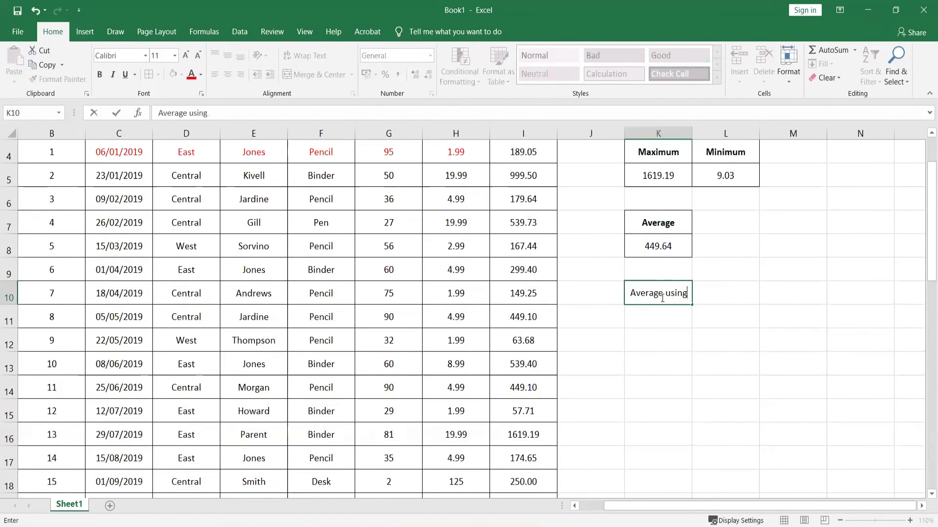
{"action": "type", "text": " our own"}
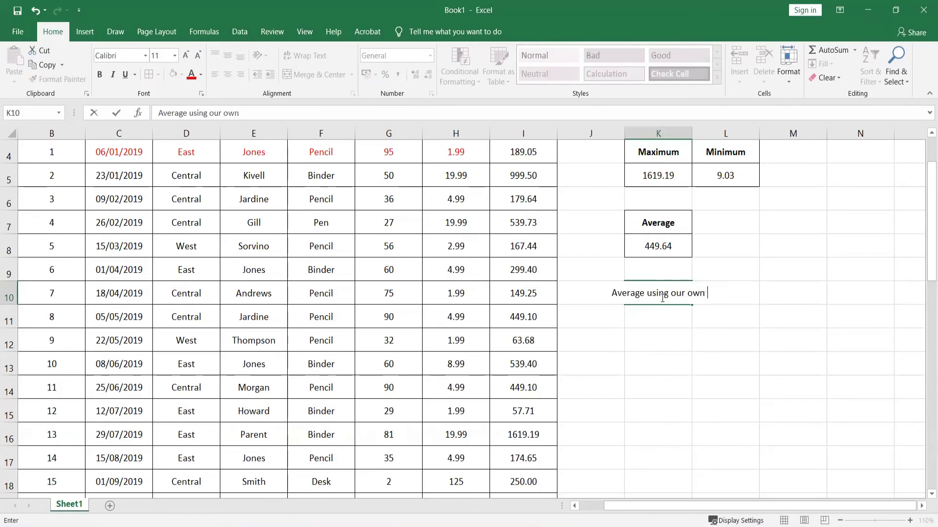
{"action": "type", "text": " forumua"}
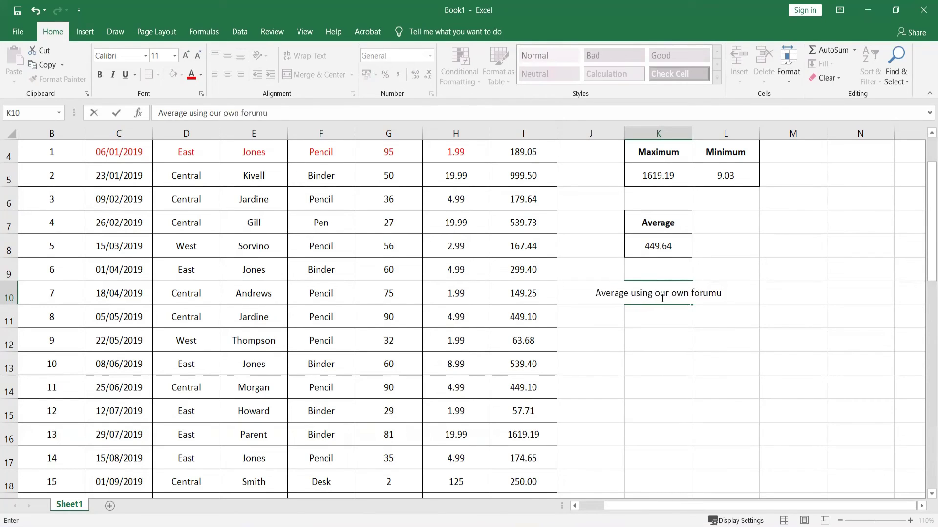
{"action": "key", "text": "BackSpace"}
{"action": "key", "text": "BackSpace"}
{"action": "key", "text": "BackSpace"}
{"action": "key", "text": "BackSpace"}
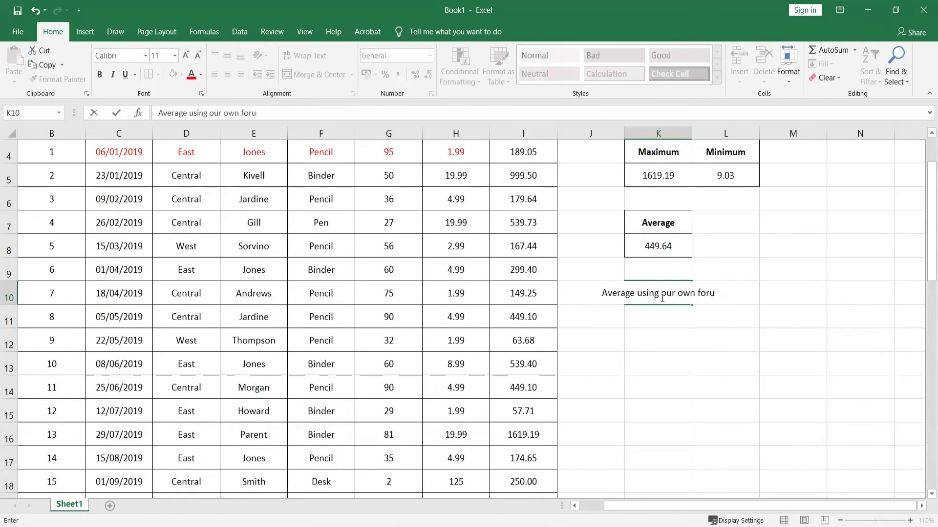
{"action": "type", "text": "mula"}
{"action": "key", "text": "Return"}
Step: Wrap the K10 label and autofit column K to fit it
{"action": "left_click", "coordinate": [674, 296]}
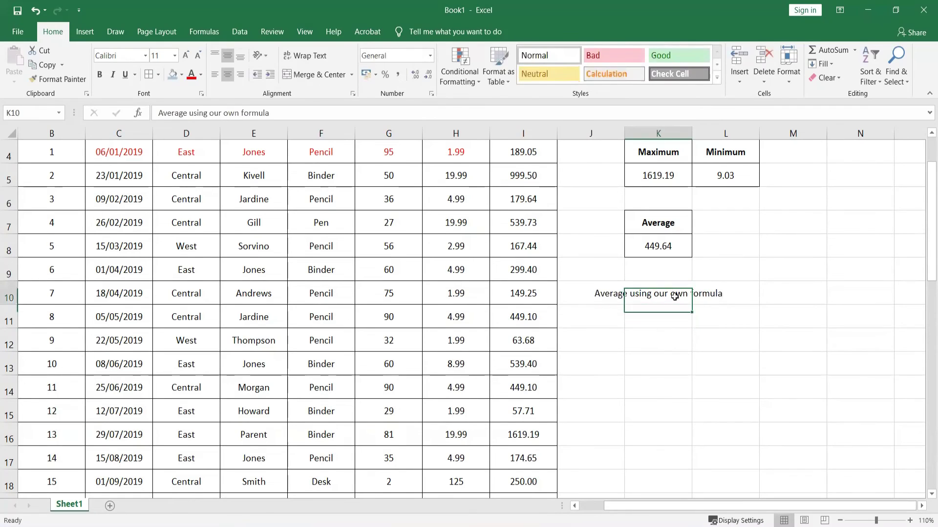
{"action": "left_click", "coordinate": [293, 56]}
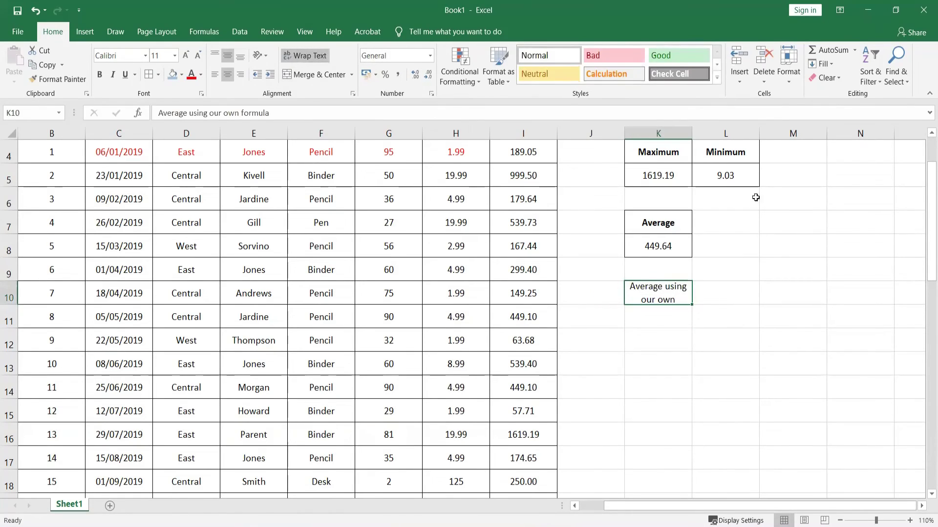
{"action": "double_click", "coordinate": [692, 134]}
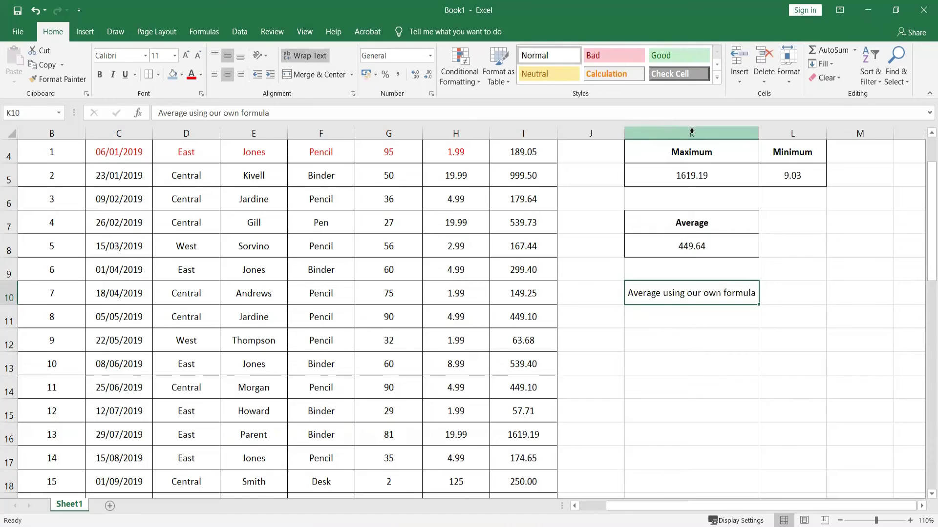
{"action": "left_click", "coordinate": [802, 338]}
{"action": "left_click", "coordinate": [682, 324]}
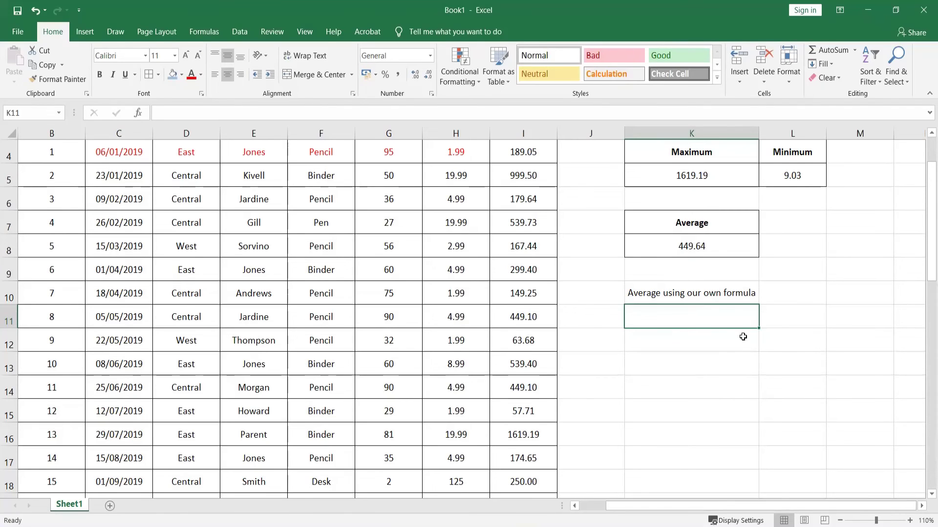
{"action": "scroll", "coordinate": [526, 182], "scroll_direction": "down", "scroll_amount": 9}
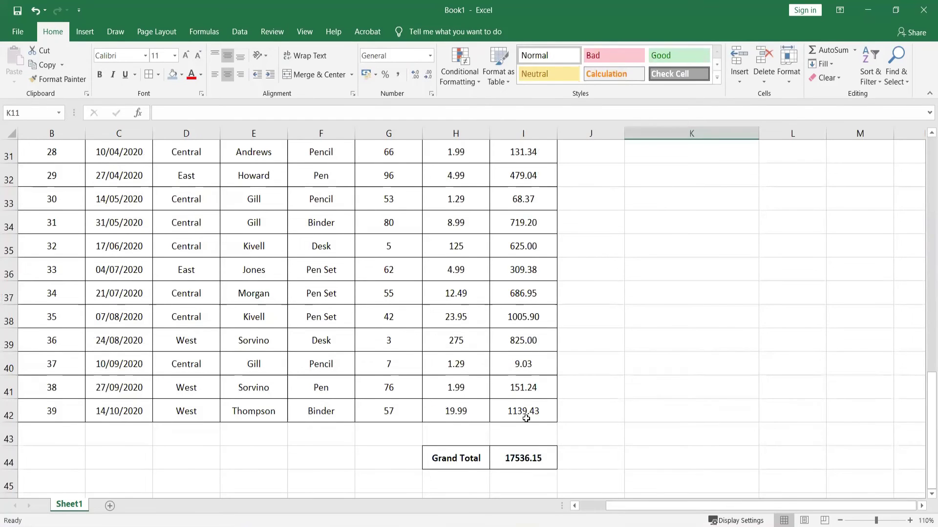
{"action": "scroll", "coordinate": [526, 418], "scroll_direction": "up", "scroll_amount": 10}
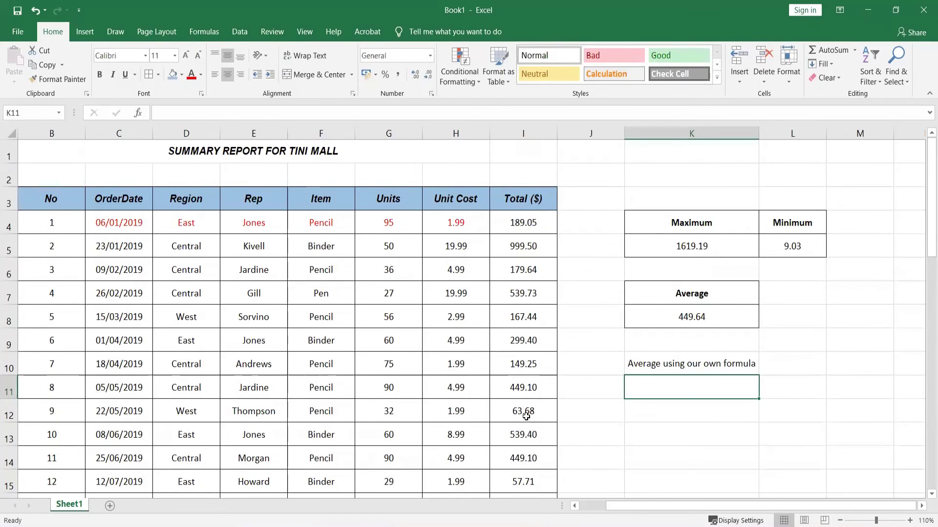
Step: Enter =(I44/39) in K11, dividing the Grand Total by 39 to get 449.6448718
{"action": "scroll", "coordinate": [526, 416], "scroll_direction": "down", "scroll_amount": 13}
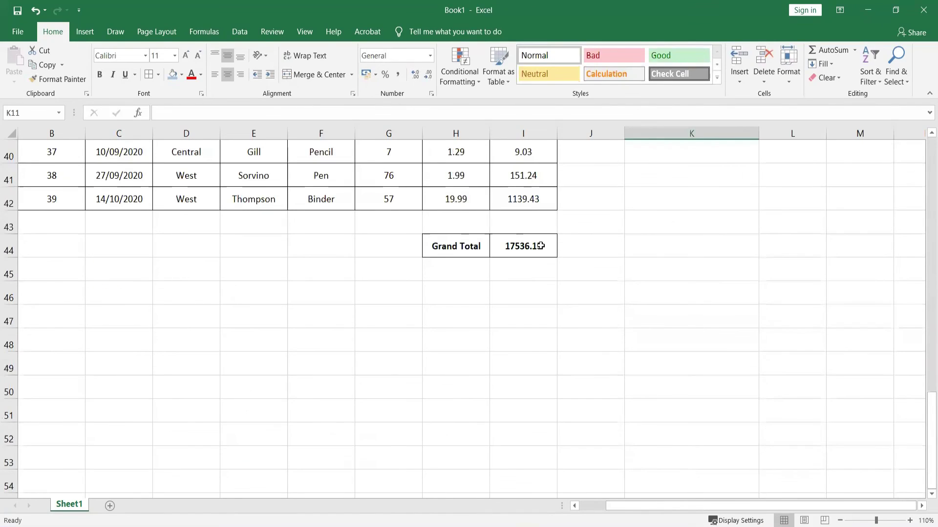
{"action": "scroll", "coordinate": [600, 367], "scroll_direction": "up", "scroll_amount": 11}
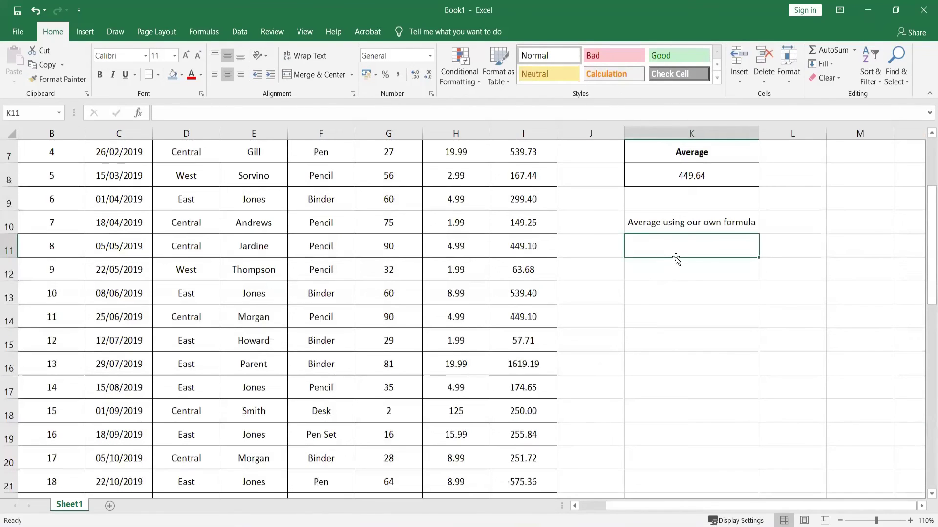
{"action": "left_click", "coordinate": [242, 112]}
{"action": "type", "text": "="}
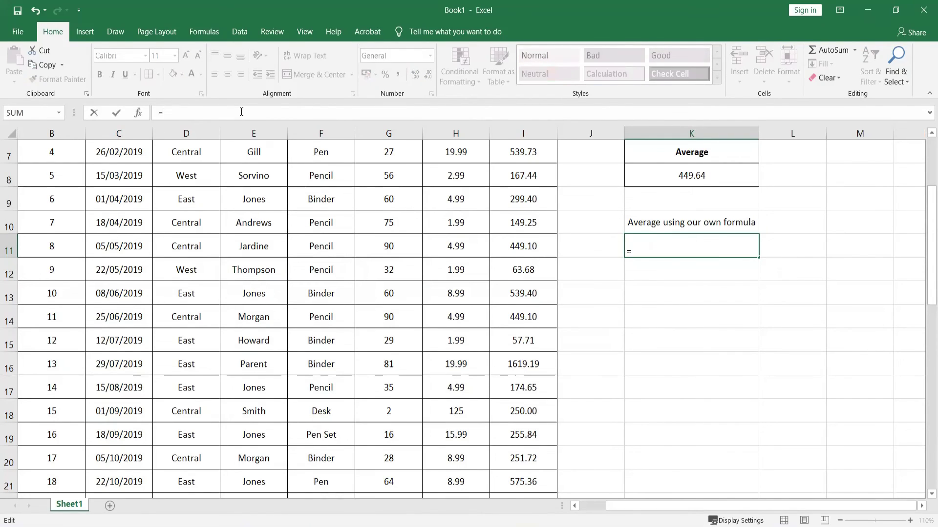
{"action": "type", "text": "("}
{"action": "scroll", "coordinate": [431, 300], "scroll_direction": "down", "scroll_amount": 3}
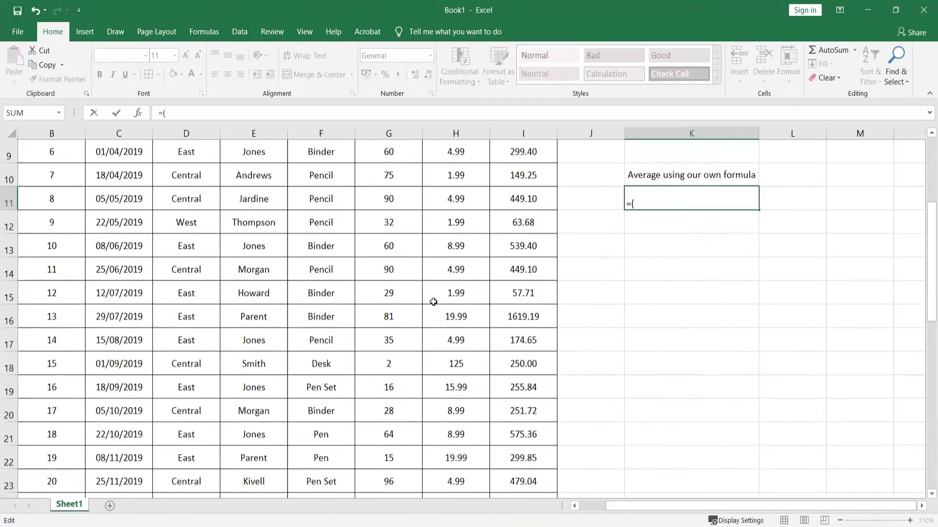
{"action": "scroll", "coordinate": [601, 410], "scroll_direction": "down", "scroll_amount": 8}
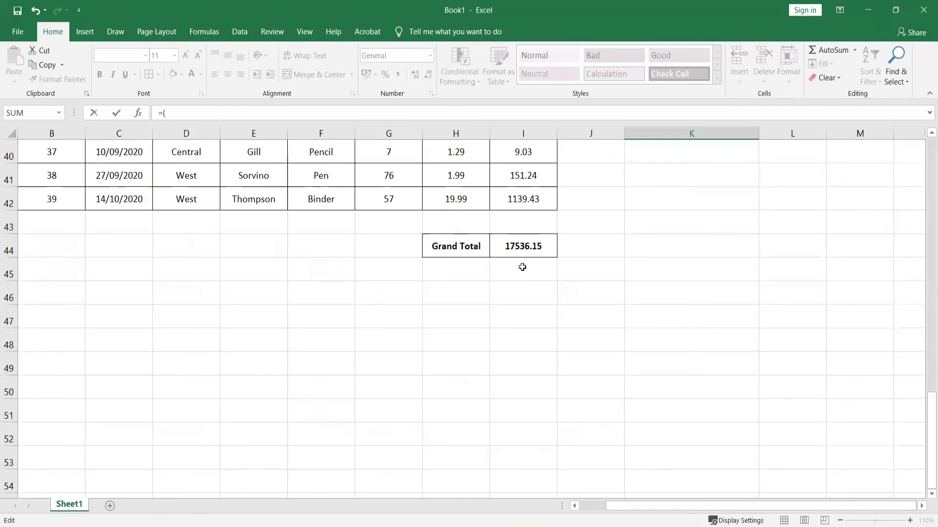
{"action": "left_click", "coordinate": [531, 252]}
{"action": "scroll", "coordinate": [629, 385], "scroll_direction": "up", "scroll_amount": 6}
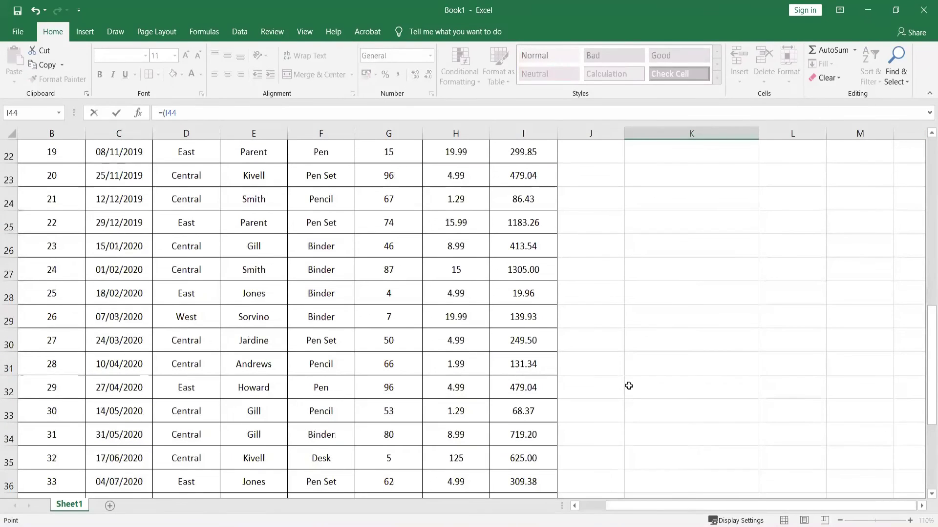
{"action": "type", "text": "/"}
{"action": "scroll", "coordinate": [427, 385], "scroll_direction": "down", "scroll_amount": 4}
{"action": "scroll", "coordinate": [428, 390], "scroll_direction": "up", "scroll_amount": 10}
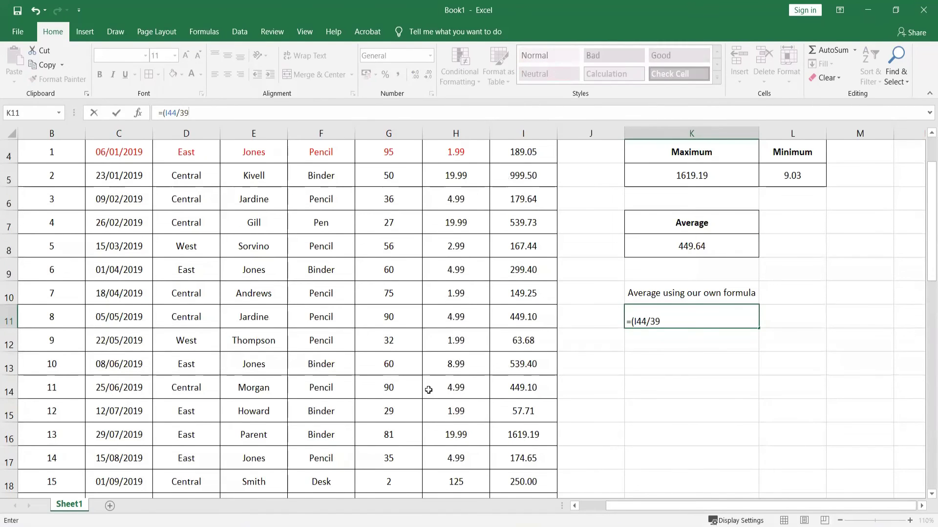
{"action": "key", "text": "Return"}
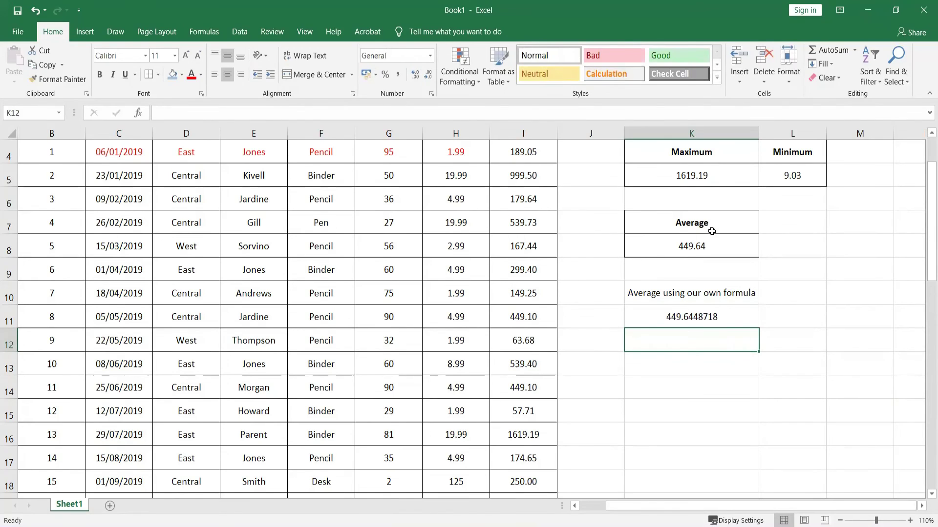
Step: Reduce K11 to two decimal places so it shows 449.64
{"action": "left_click", "coordinate": [709, 318]}
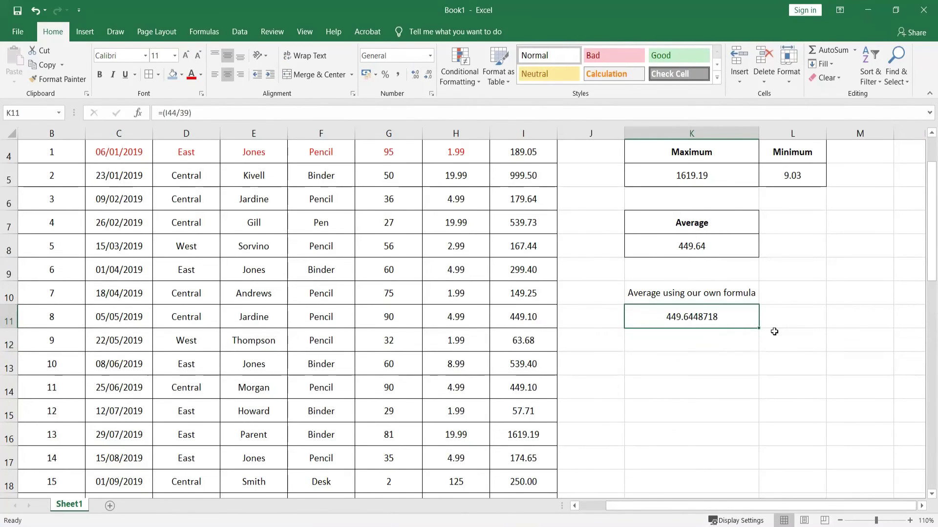
{"action": "left_click", "coordinate": [426, 76]}
{"action": "left_click", "coordinate": [425, 76]}
{"action": "left_click", "coordinate": [426, 77]}
{"action": "left_click", "coordinate": [426, 76]}
{"action": "left_click", "coordinate": [426, 76]}
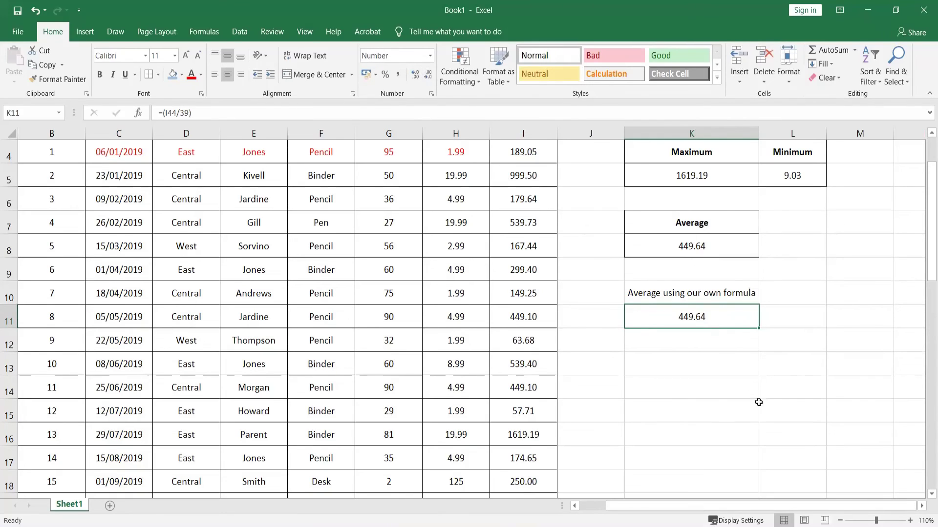
Step: Give the custom-average label and value K10:K11 All Borders and bold text
{"action": "left_click_drag", "start_coordinate": [648, 292], "coordinate": [703, 317]}
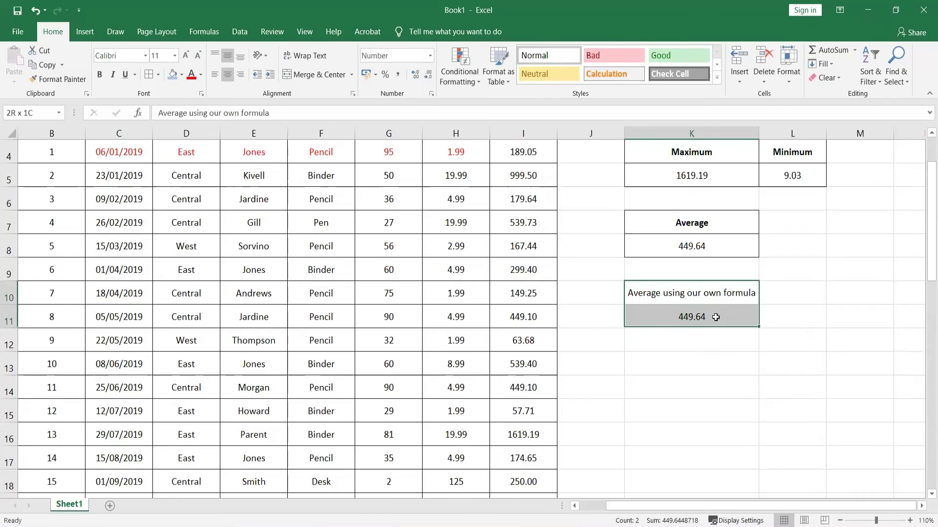
{"action": "left_click", "coordinate": [149, 75]}
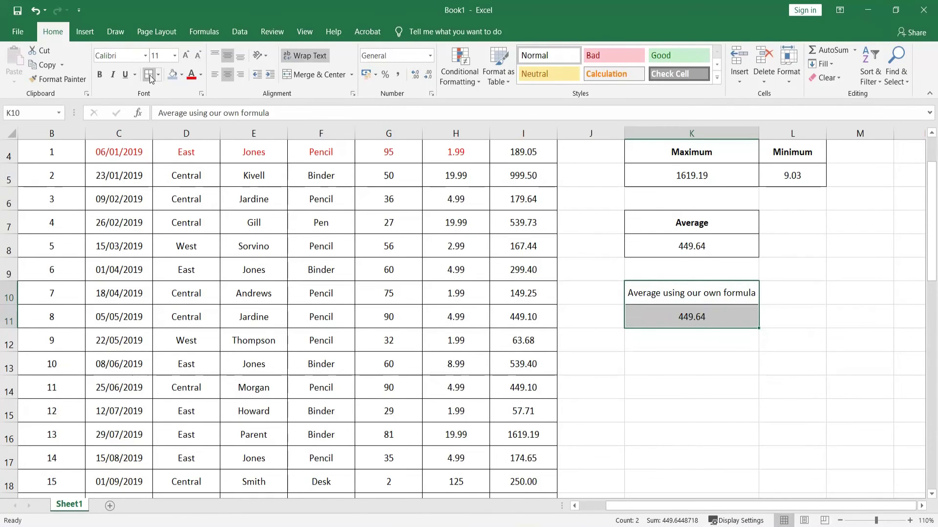
{"action": "key", "text": "ctrl+b"}
{"action": "key", "text": "Down"}
{"action": "key", "text": "Down"}
{"action": "key", "text": "Down"}
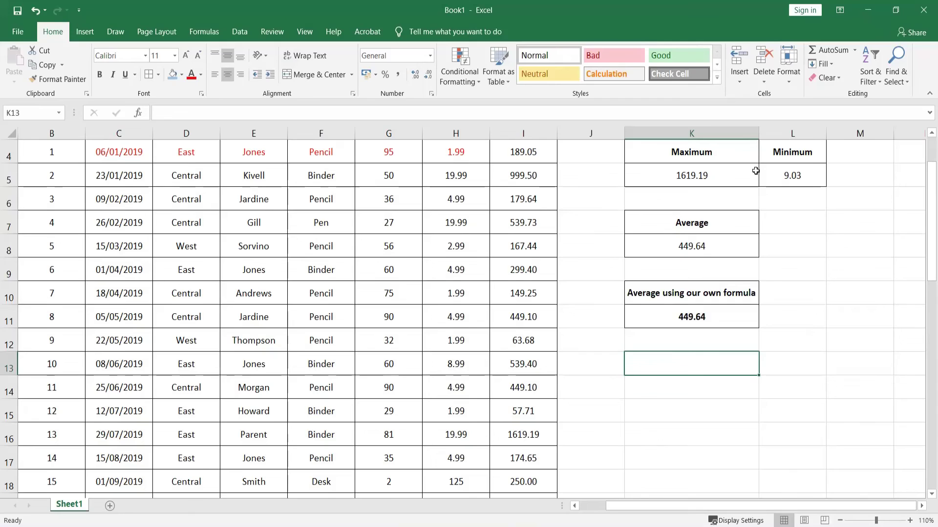
{"action": "scroll", "coordinate": [568, 249], "scroll_direction": "up", "scroll_amount": 1}
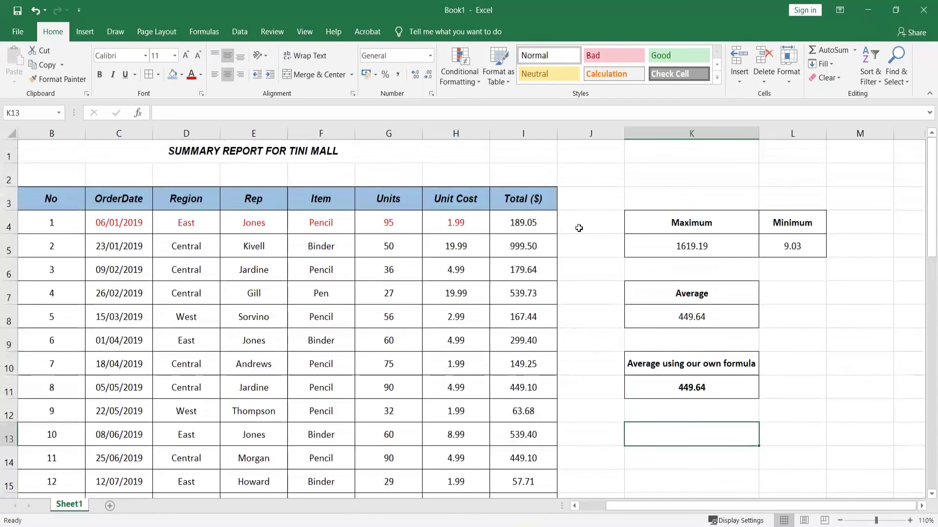
{"action": "left_click", "coordinate": [409, 223]}
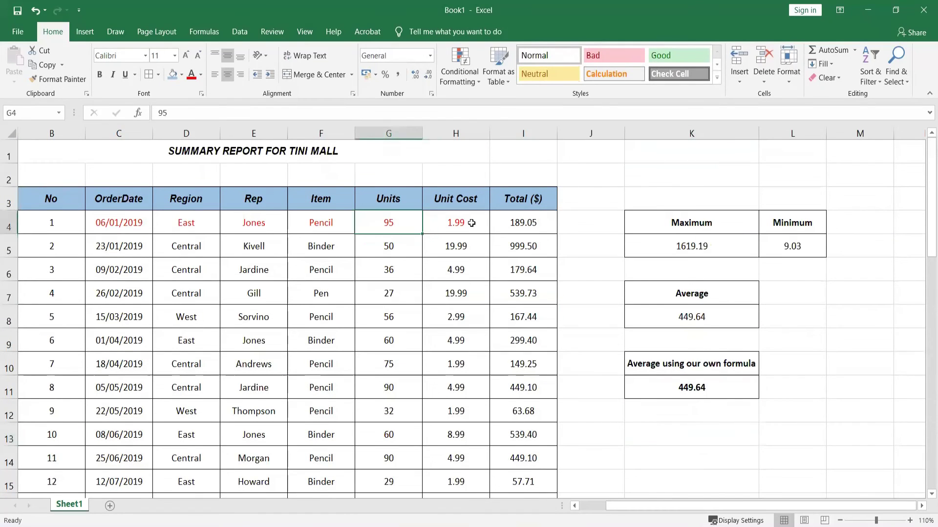
{"action": "left_click", "coordinate": [471, 223]}
{"action": "left_click", "coordinate": [526, 222]}
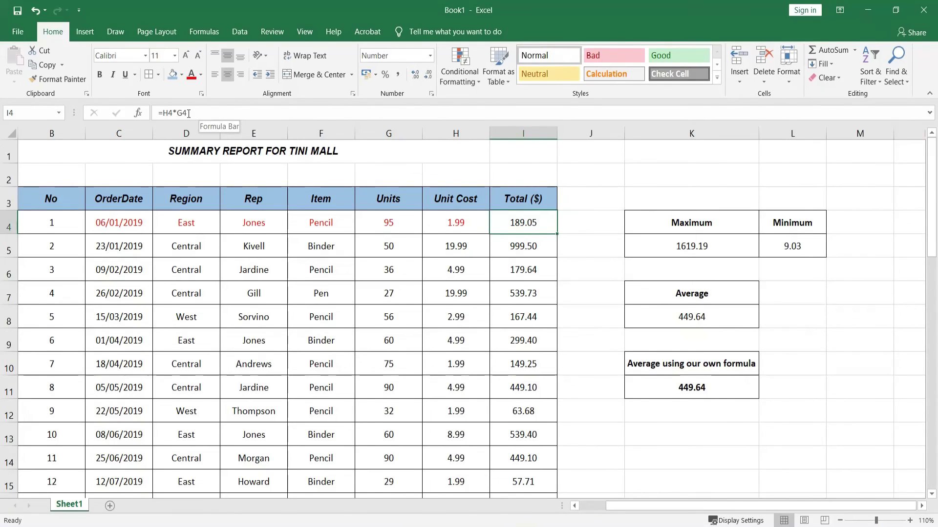
{"action": "left_click", "coordinate": [836, 442]}
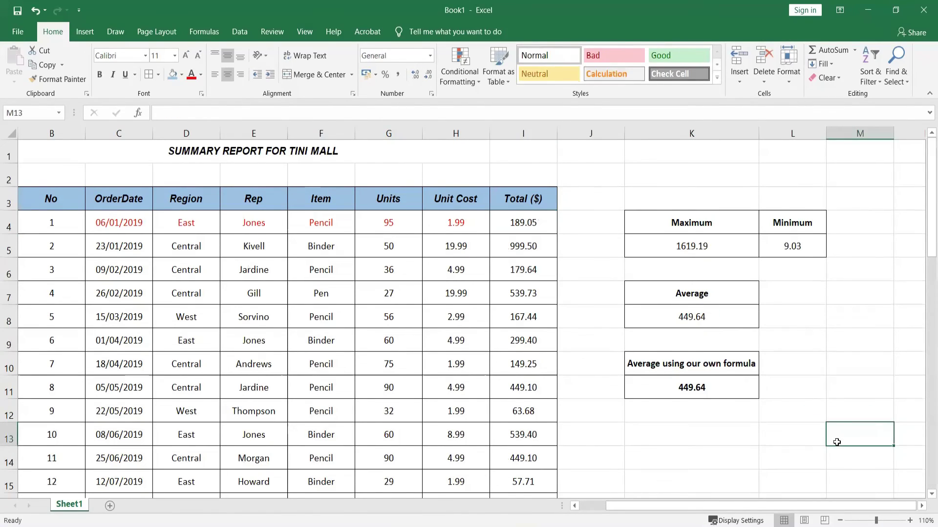
{"action": "left_click", "coordinate": [191, 112]}
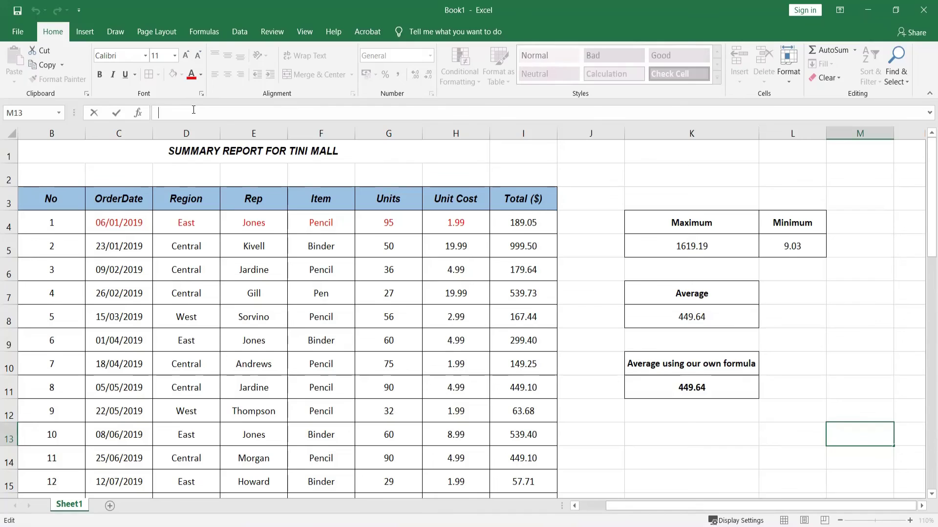
{"action": "type", "text": "="}
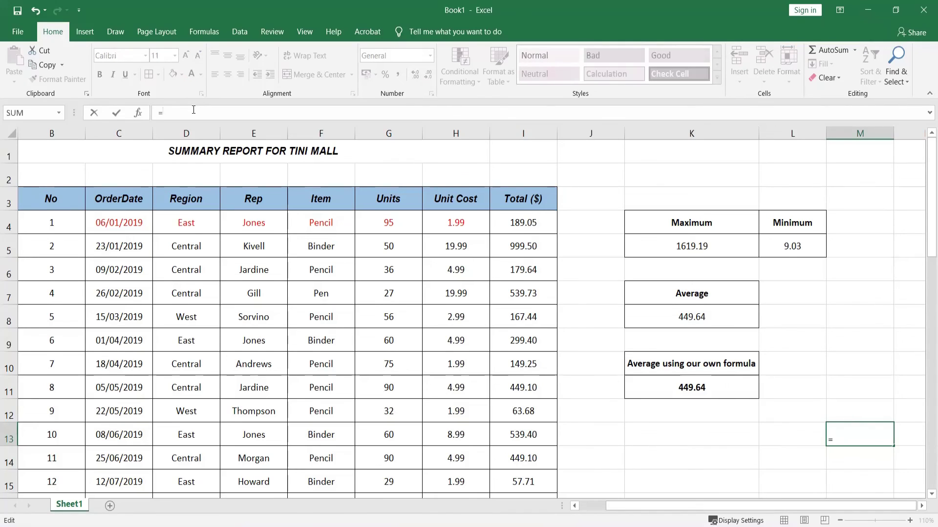
{"action": "key", "text": "Escape"}
{"action": "key", "text": "Left"}
{"action": "key", "text": "Left"}
{"action": "key", "text": "Down"}
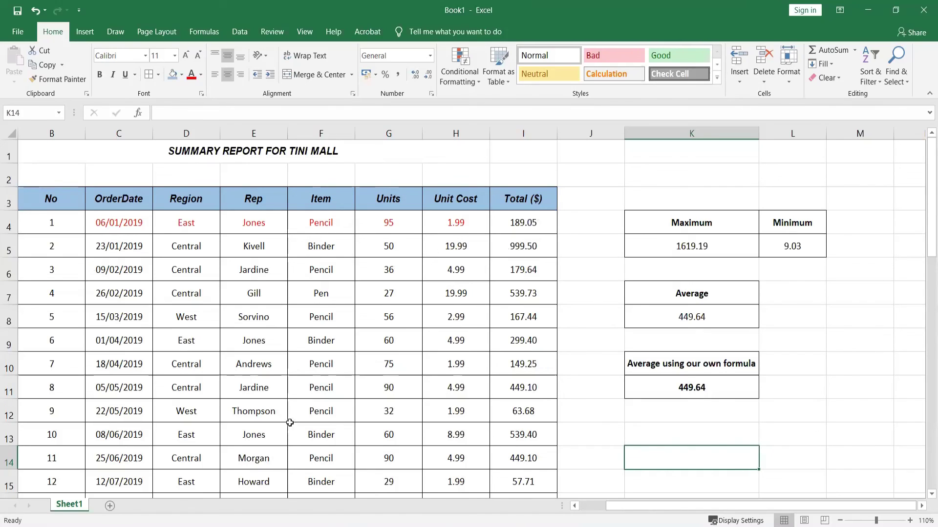
Step: Enter 'count for pencil' in K13 and 'Pencil' in K14
{"action": "scroll", "coordinate": [273, 449], "scroll_direction": "down", "scroll_amount": 3}
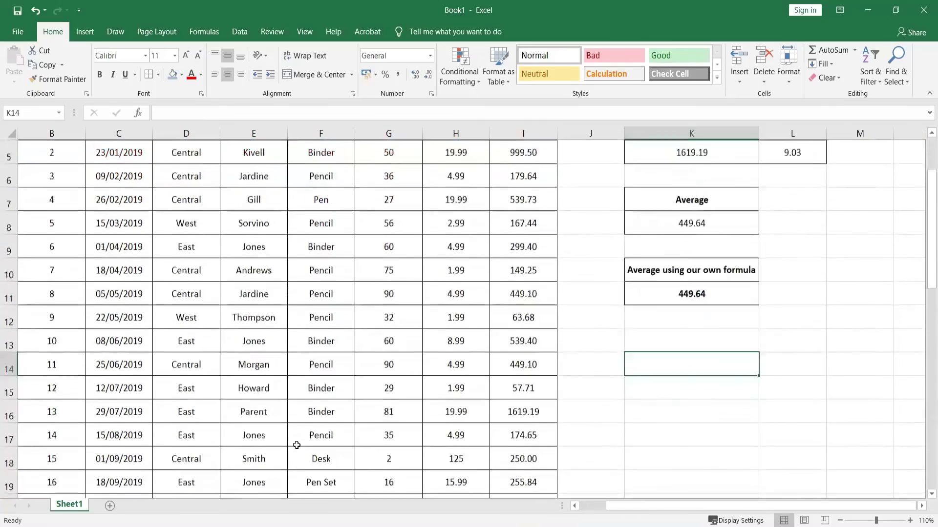
{"action": "scroll", "coordinate": [297, 446], "scroll_direction": "up", "scroll_amount": 1}
{"action": "scroll", "coordinate": [298, 445], "scroll_direction": "up", "scroll_amount": 2}
{"action": "scroll", "coordinate": [310, 444], "scroll_direction": "down", "scroll_amount": 1}
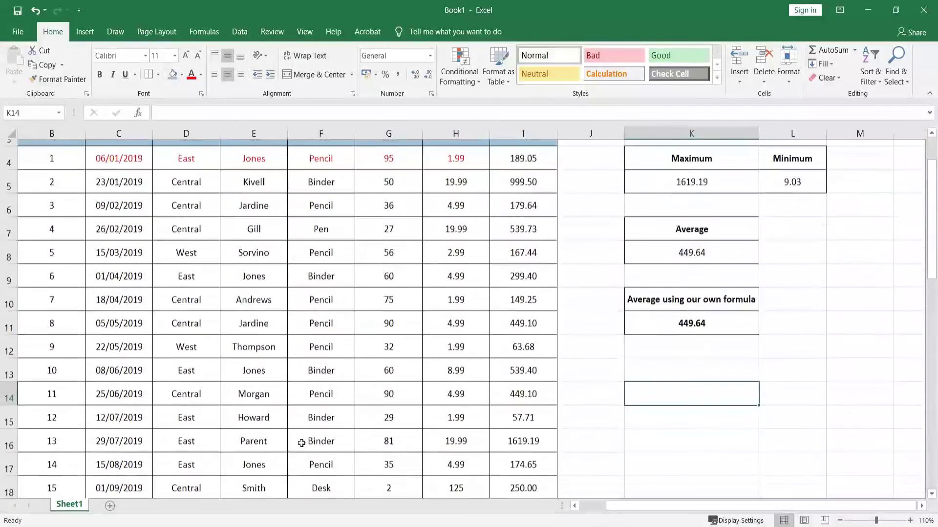
{"action": "left_click", "coordinate": [711, 360]}
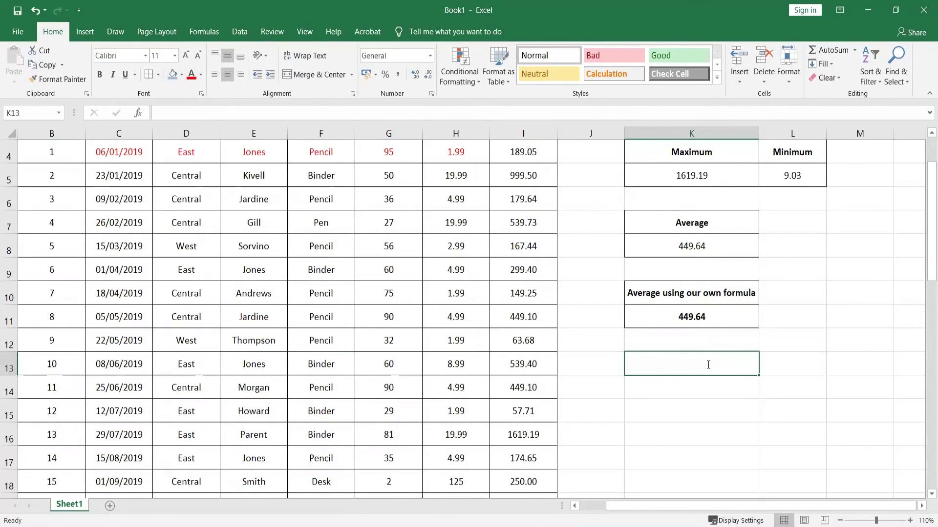
{"action": "type", "text": "count"}
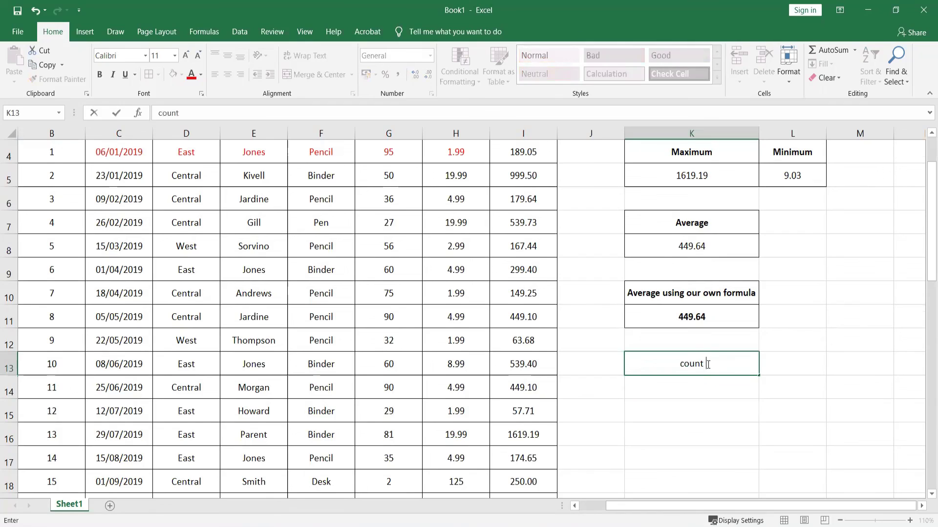
{"action": "type", "text": " for pencil"}
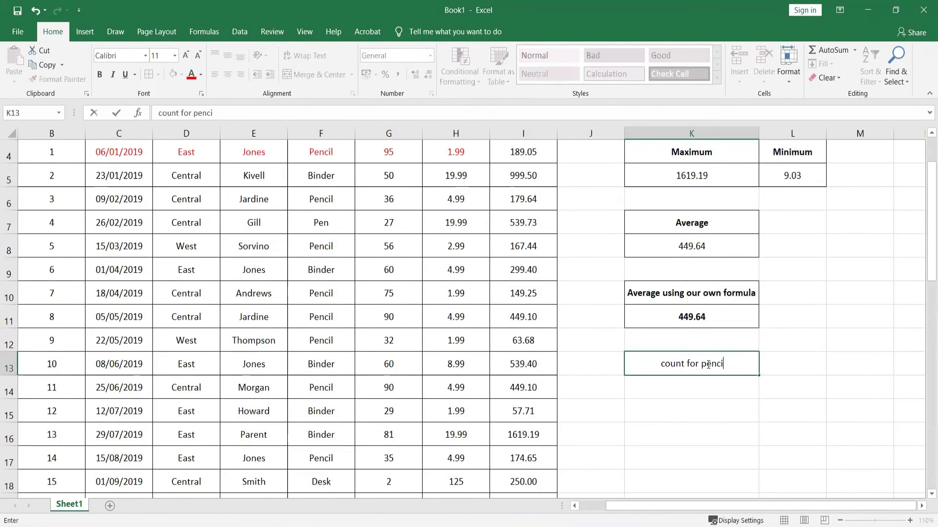
{"action": "key", "text": "ctrl+Return"}
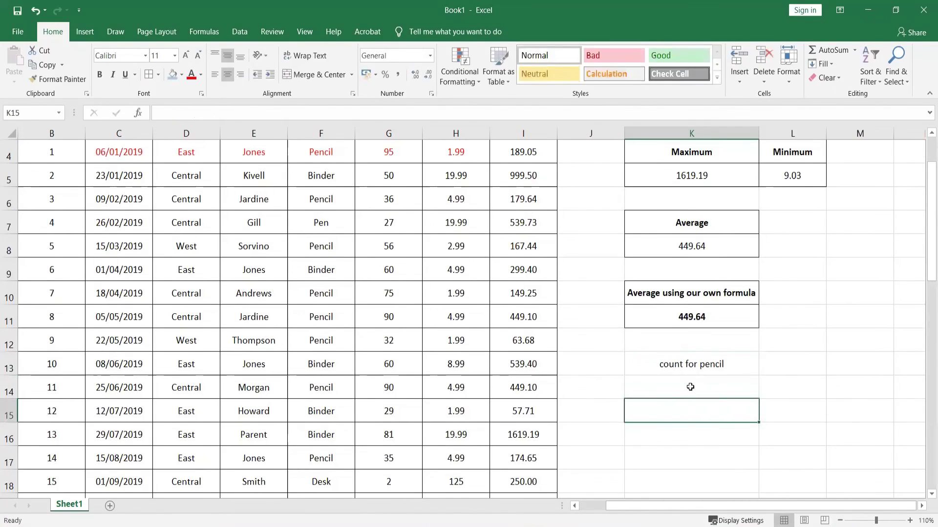
{"action": "left_click", "coordinate": [689, 386]}
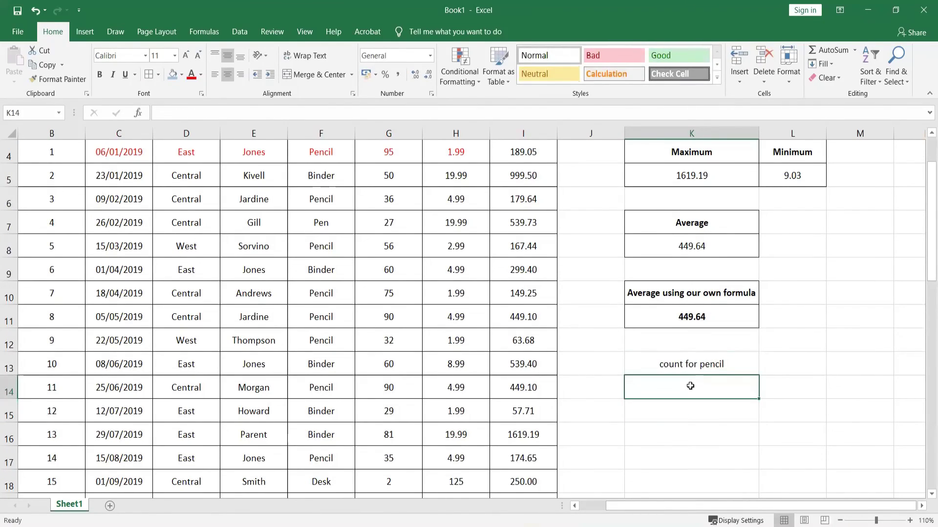
{"action": "type", "text": "Pencil"}
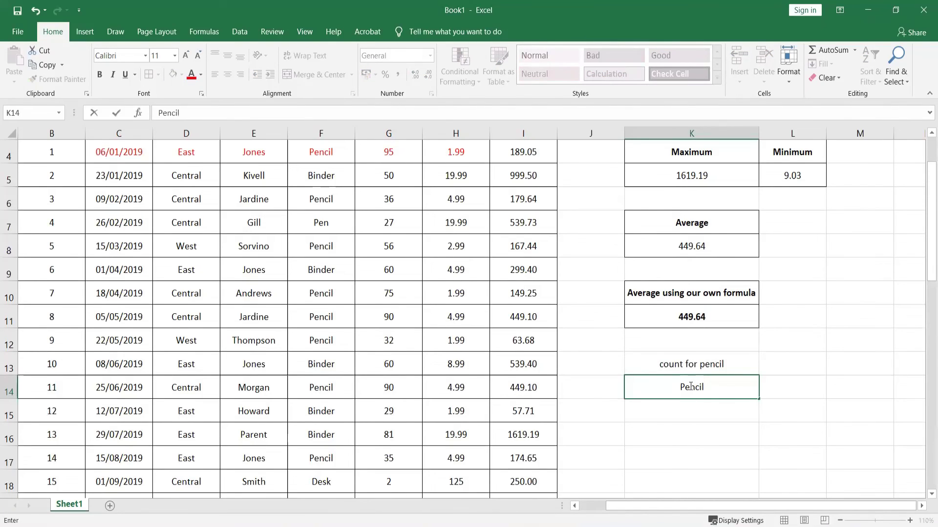
{"action": "key", "text": "Tab"}
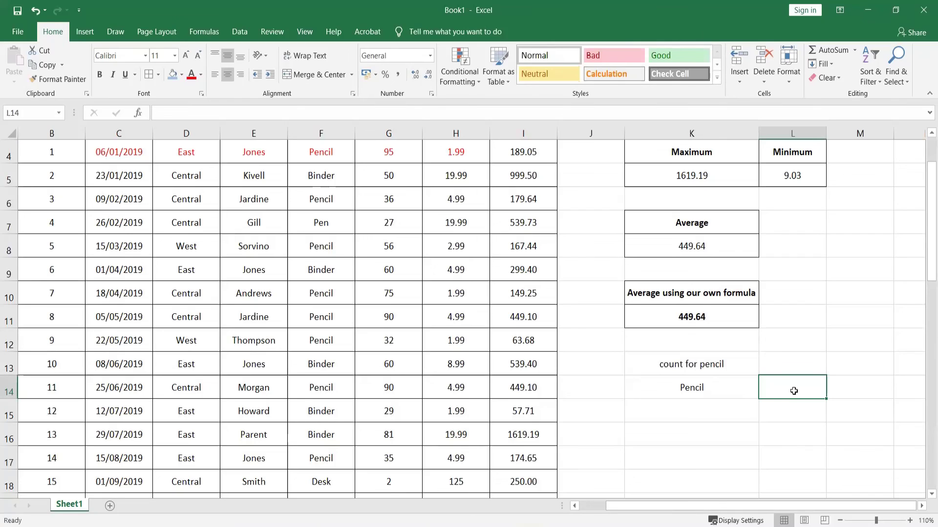
Step: Enter =COUNTIF(F4:F42,"Pencil") in L14, returning 12 pencil orders
{"action": "left_click", "coordinate": [477, 110]}
{"action": "type", "text": "="}
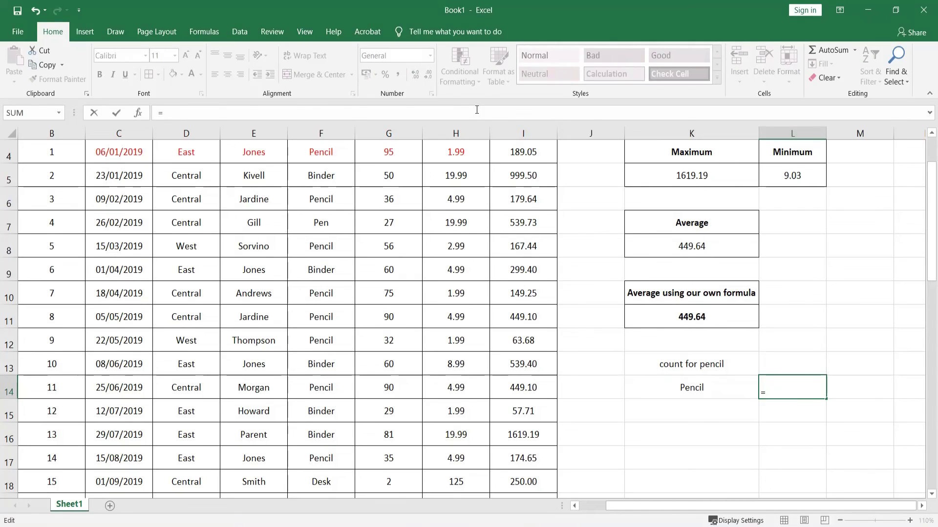
{"action": "type", "text": "count"}
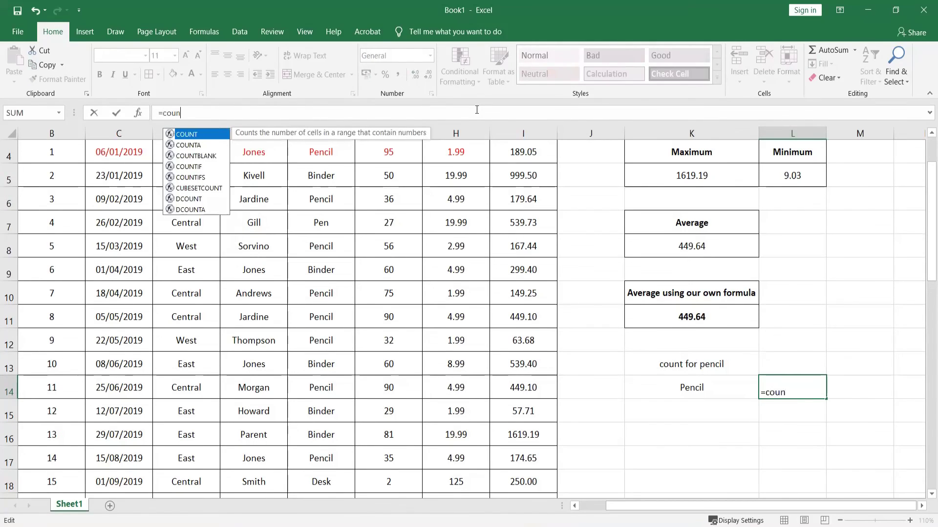
{"action": "double_click", "coordinate": [194, 167]}
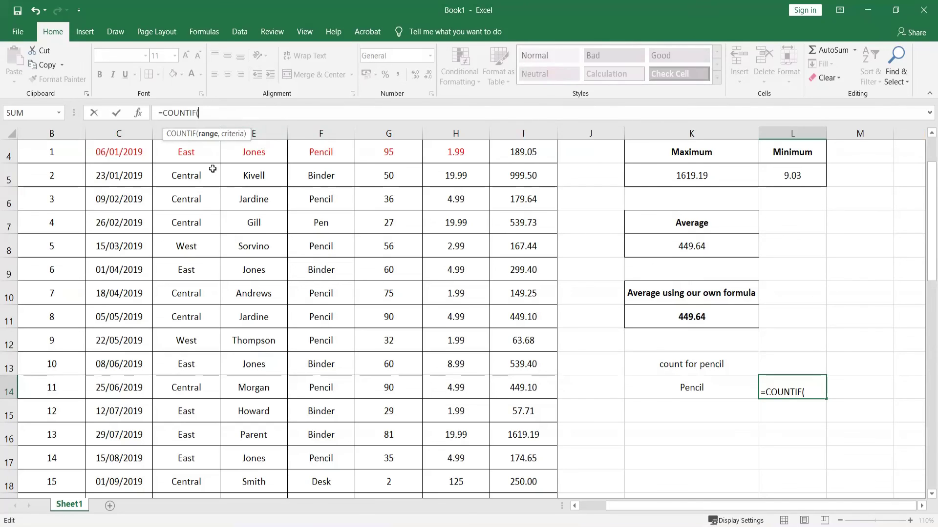
{"action": "scroll", "coordinate": [318, 306], "scroll_direction": "up", "scroll_amount": 1}
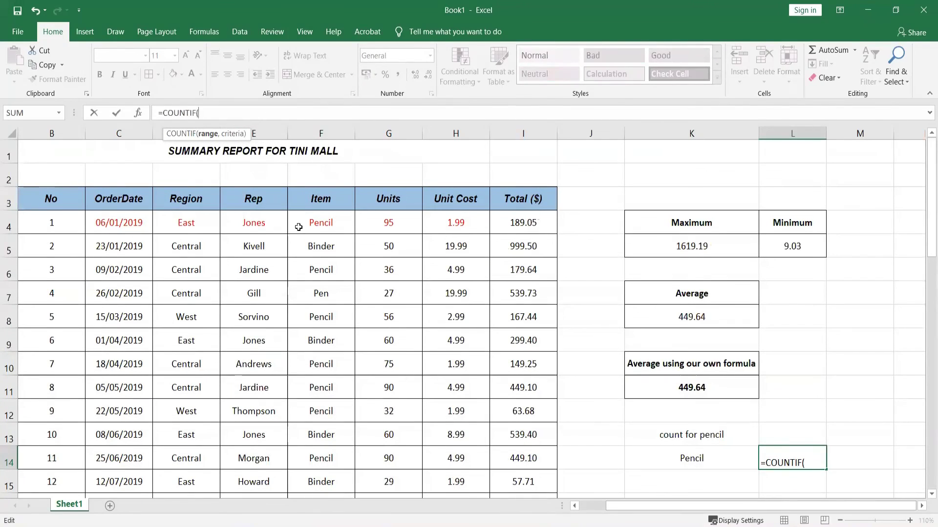
{"action": "left_click", "coordinate": [301, 223]}
{"action": "left_click_drag", "start_coordinate": [300, 223], "coordinate": [330, 436]}
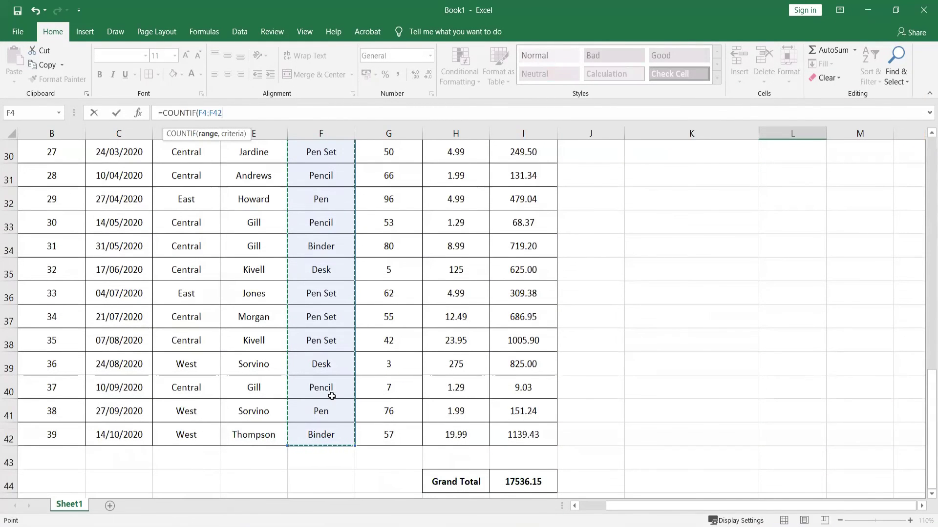
{"action": "type", "text": ","}
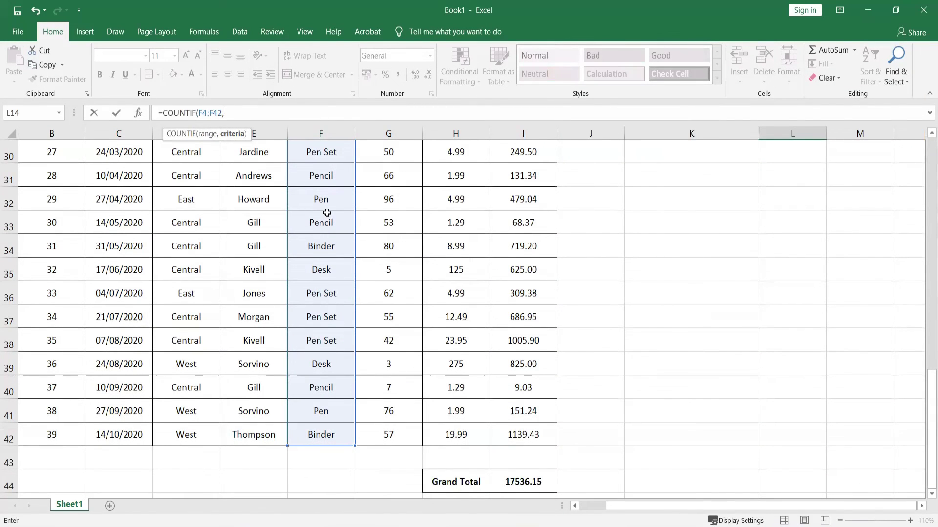
{"action": "type", "text": "\""}
{"action": "type", "text": "Pe"}
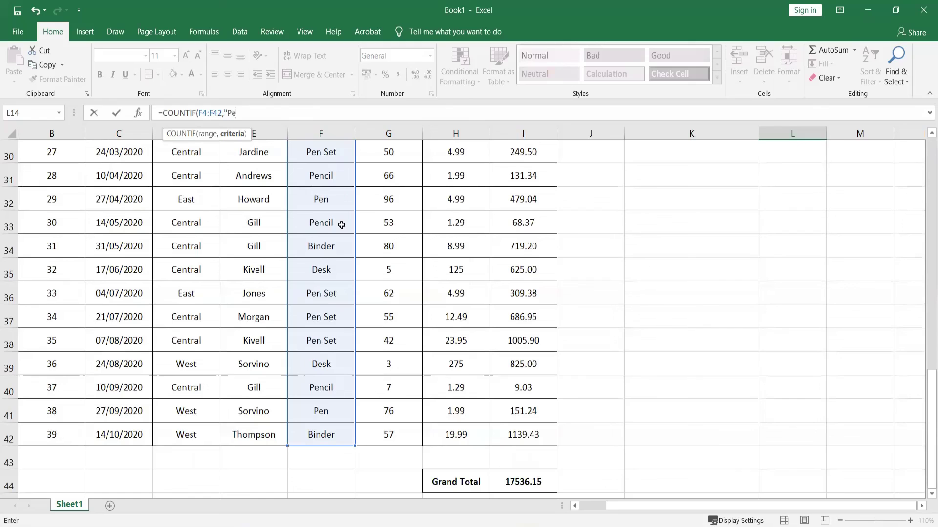
{"action": "type", "text": "ncil\""}
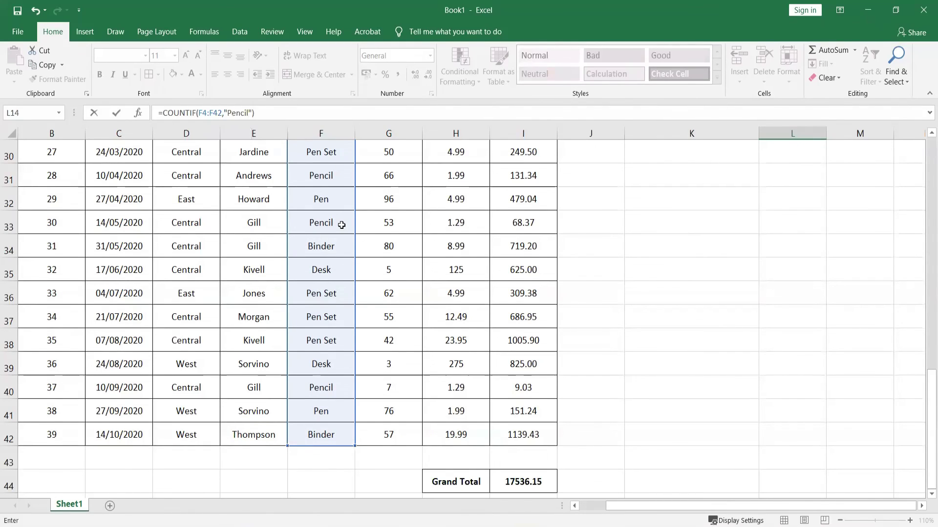
{"action": "key", "text": "Return"}
{"action": "scroll", "coordinate": [869, 350], "scroll_direction": "up", "scroll_amount": 1}
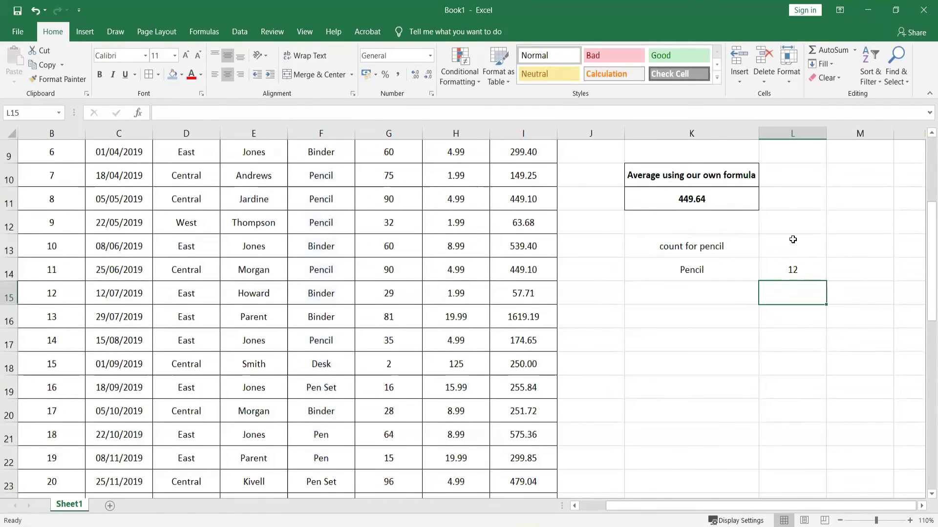
{"action": "scroll", "coordinate": [317, 320], "scroll_direction": "down", "scroll_amount": 3}
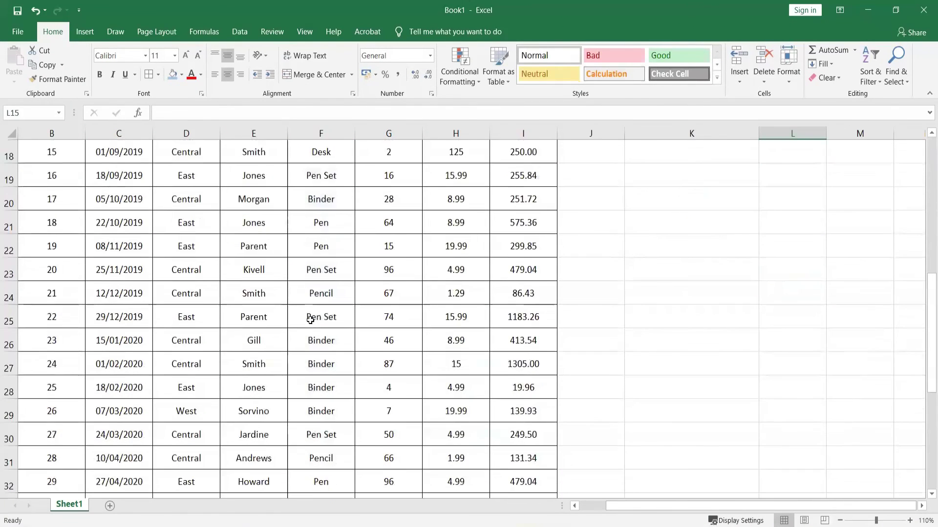
{"action": "scroll", "coordinate": [322, 320], "scroll_direction": "down", "scroll_amount": 3}
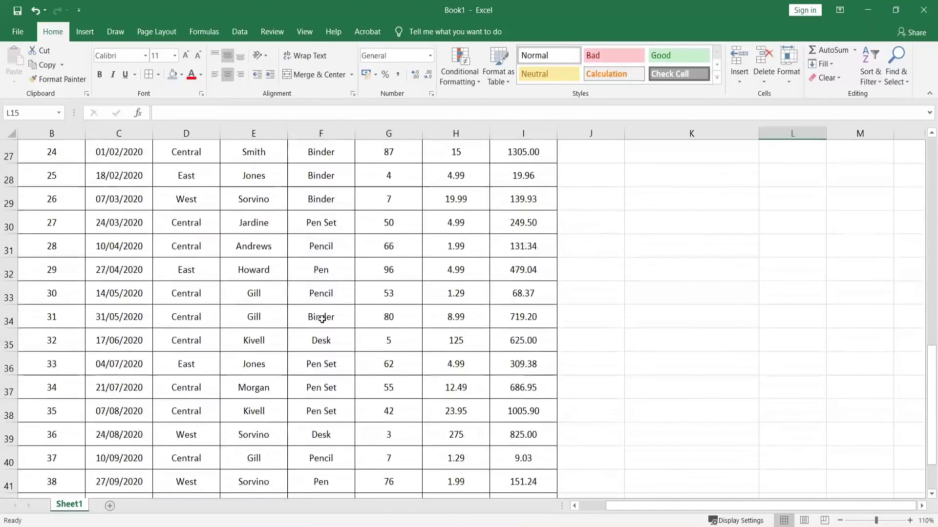
{"action": "scroll", "coordinate": [322, 320], "scroll_direction": "up", "scroll_amount": 4}
{"action": "scroll", "coordinate": [322, 319], "scroll_direction": "up", "scroll_amount": 5}
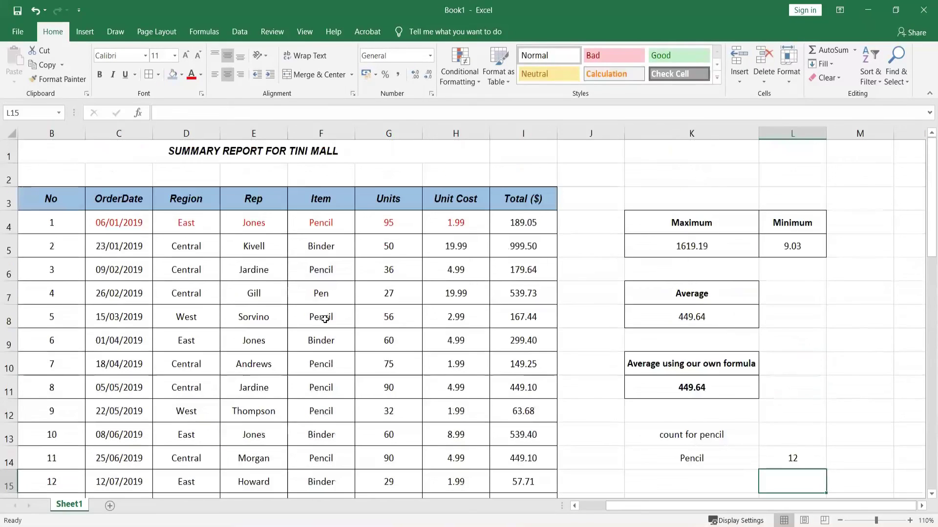
{"action": "left_click", "coordinate": [704, 439]}
{"action": "scroll", "coordinate": [703, 437], "scroll_direction": "down", "scroll_amount": 2}
{"action": "scroll", "coordinate": [676, 427], "scroll_direction": "up", "scroll_amount": 1}
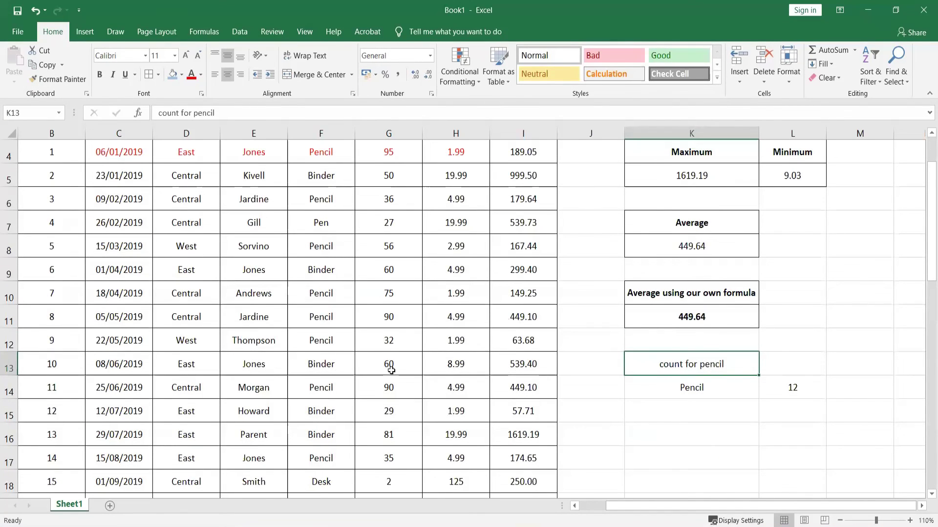
{"action": "scroll", "coordinate": [391, 371], "scroll_direction": "up", "scroll_amount": 1}
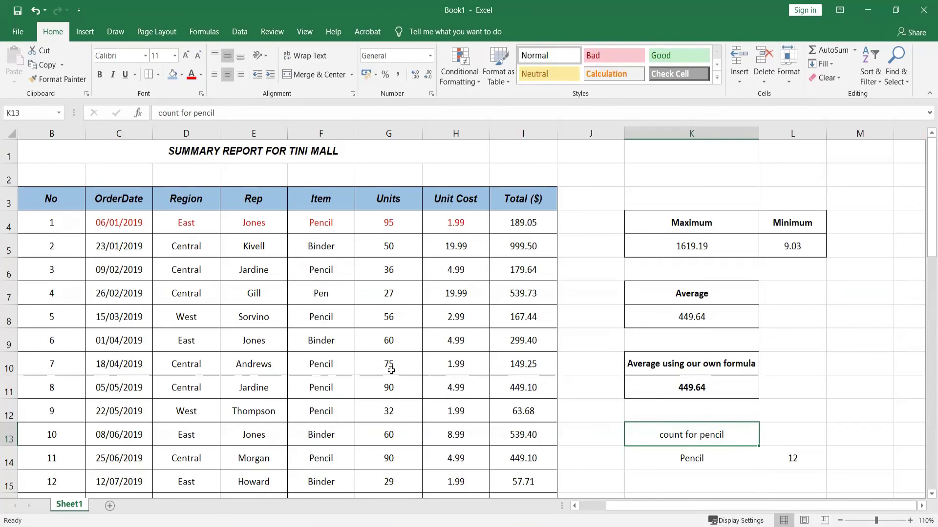
{"action": "scroll", "coordinate": [779, 287], "scroll_direction": "down", "scroll_amount": 2}
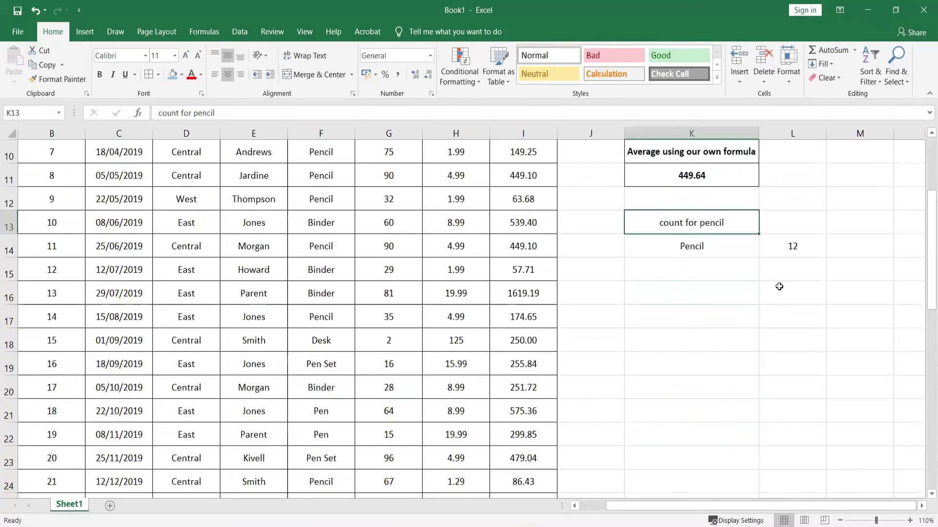
{"action": "scroll", "coordinate": [776, 286], "scroll_direction": "down", "scroll_amount": 4}
{"action": "scroll", "coordinate": [775, 287], "scroll_direction": "down", "scroll_amount": 4}
{"action": "scroll", "coordinate": [775, 287], "scroll_direction": "up", "scroll_amount": 10}
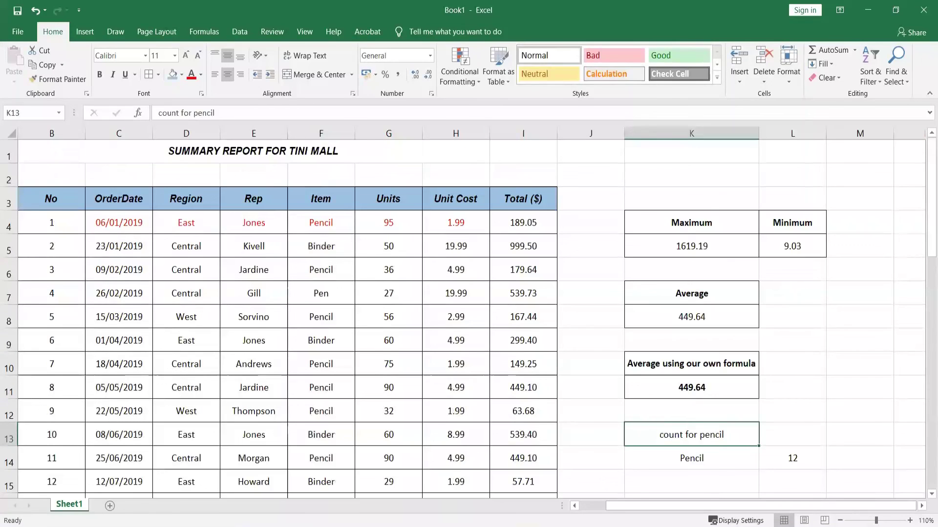